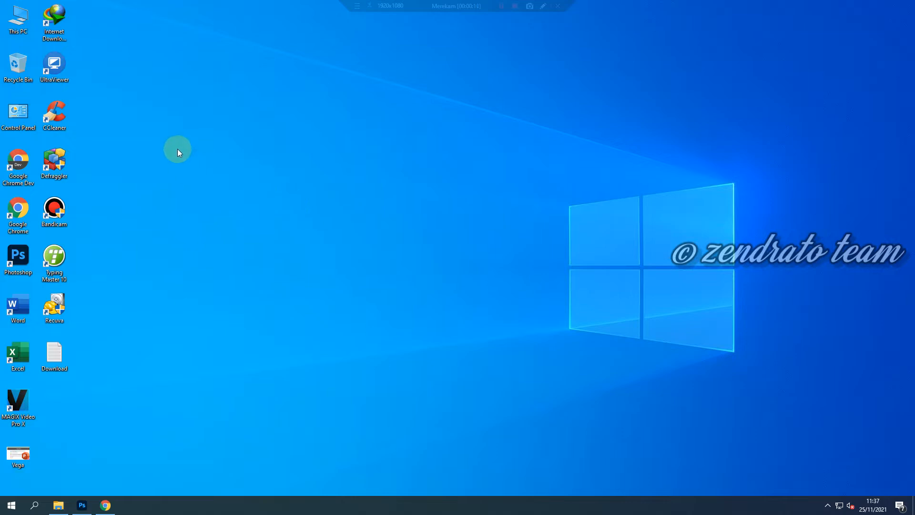
Step: Open Google Chrome in a maximized window and load the site pjj.silalahiproject.com
double_click(17, 213)
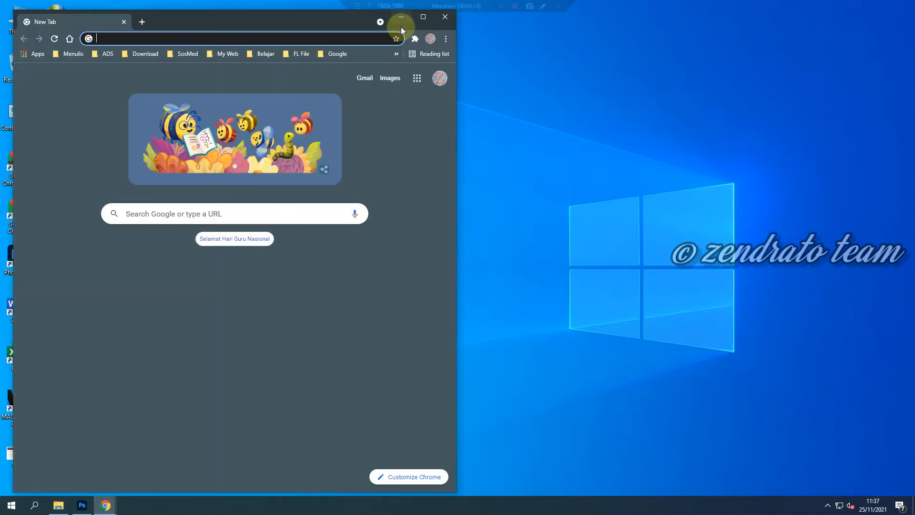
click(423, 18)
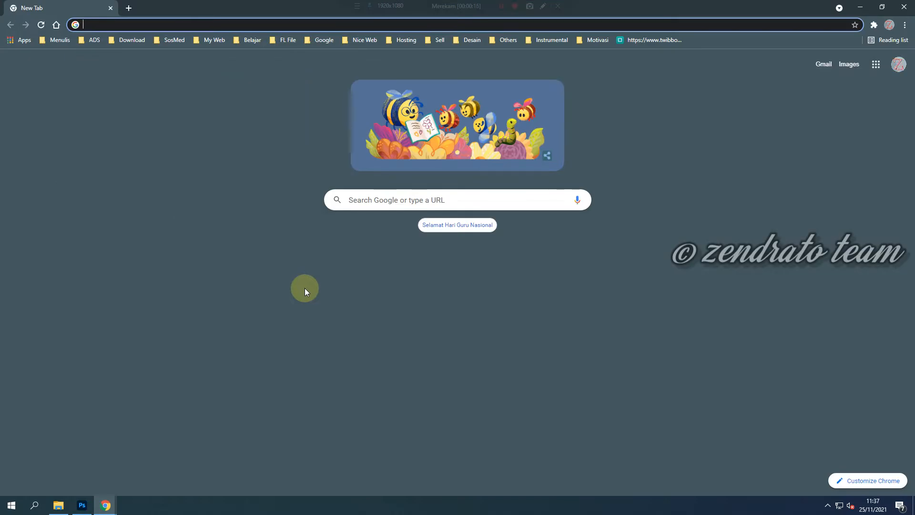
text(pjje)
key(BackSpace)
text(.si)
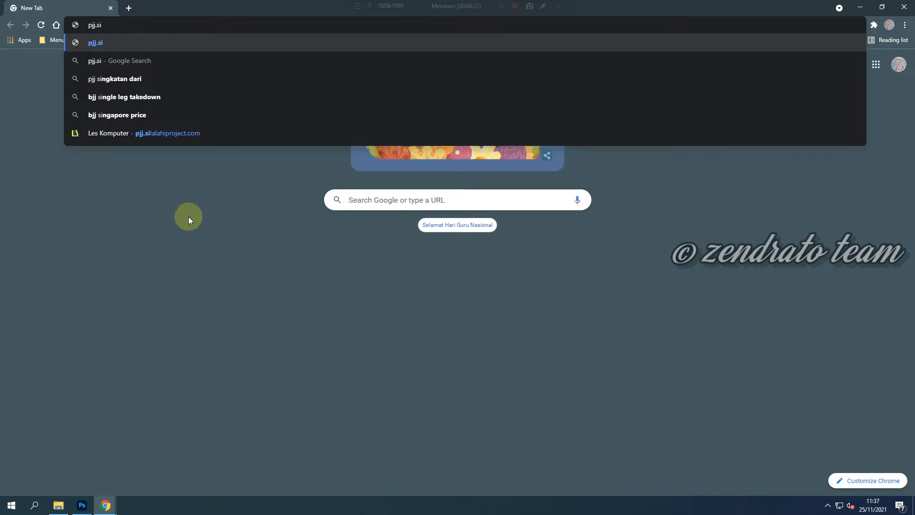
click(181, 137)
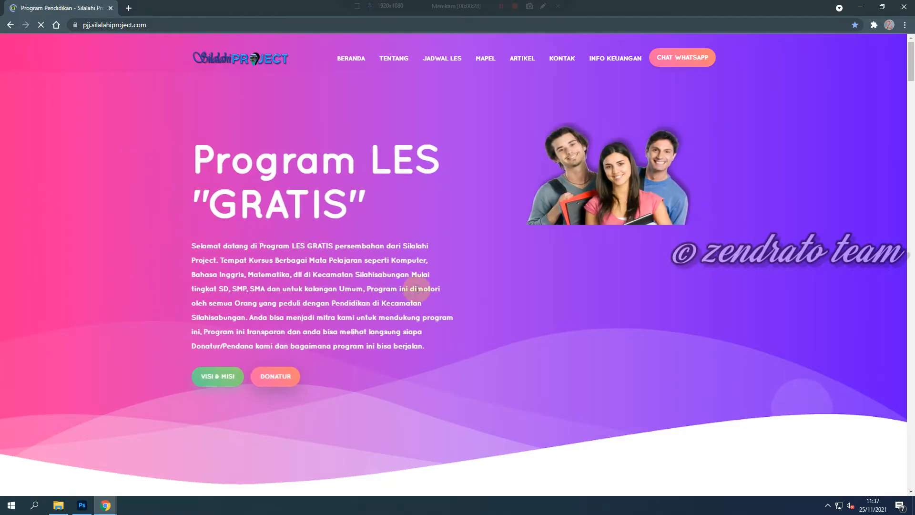
Step: Look through the Silalahi Project landing page down to the learning methods section and close this browser window
scroll(417, 289, down, 1)
scroll(417, 289, down, 6)
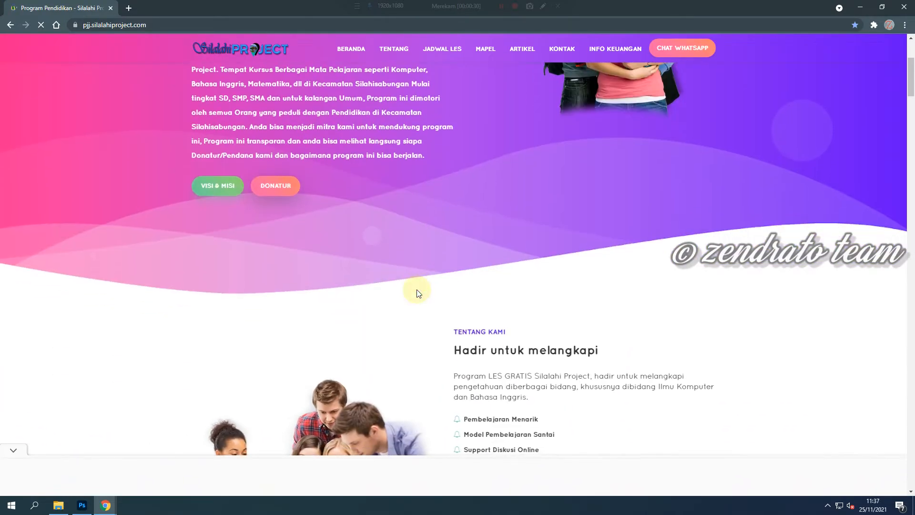
scroll(417, 291, down, 4)
scroll(417, 290, down, 3)
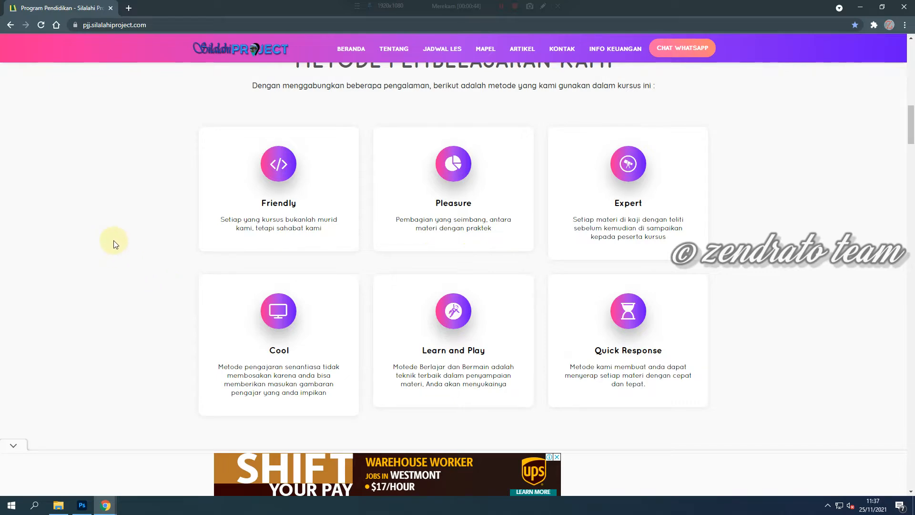
scroll(116, 241, up, 15)
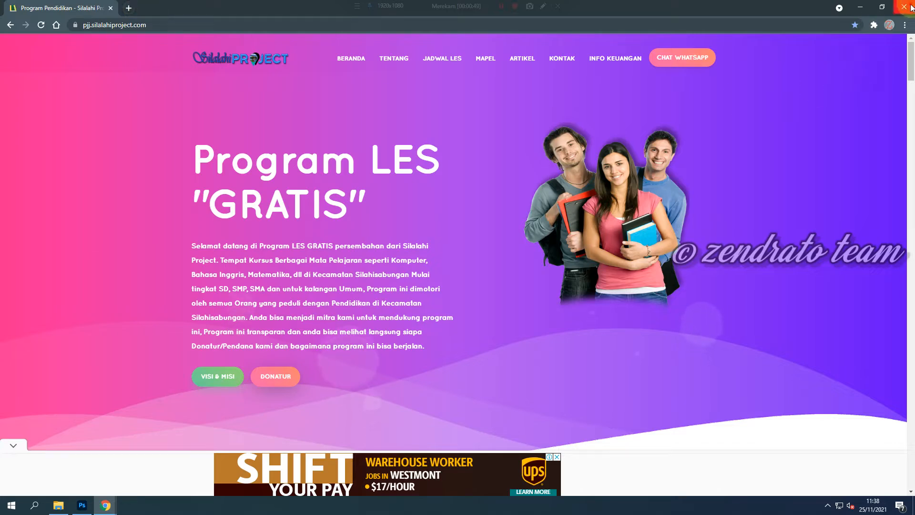
click(904, 6)
Step: Switch to the Chrome window showing the zendrato TEAM channel and view the third OUR TEAM channel in a new tab
right_click(219, 202)
click(241, 230)
click(106, 505)
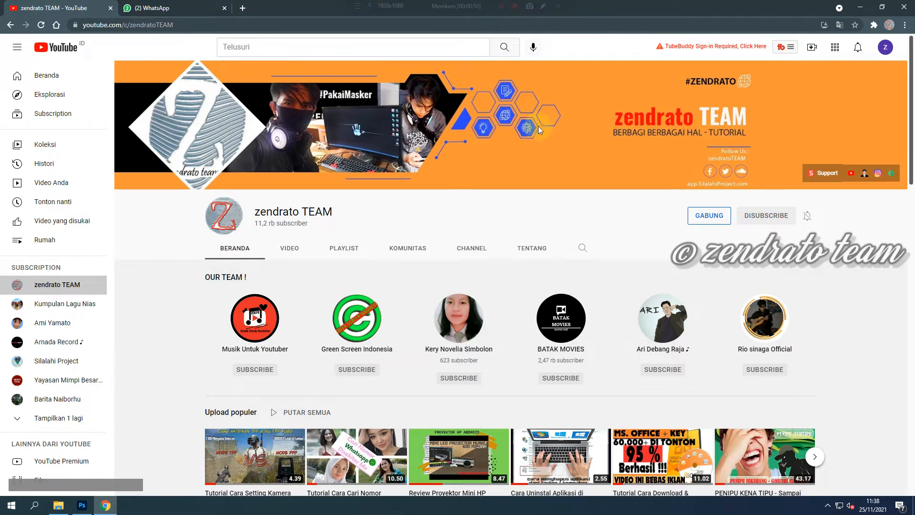
middle_click(476, 353)
click(171, 8)
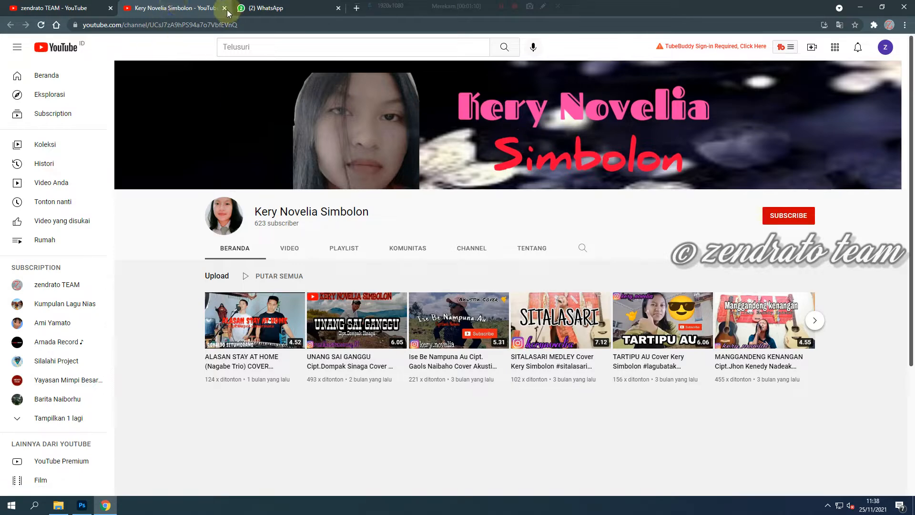
click(85, 8)
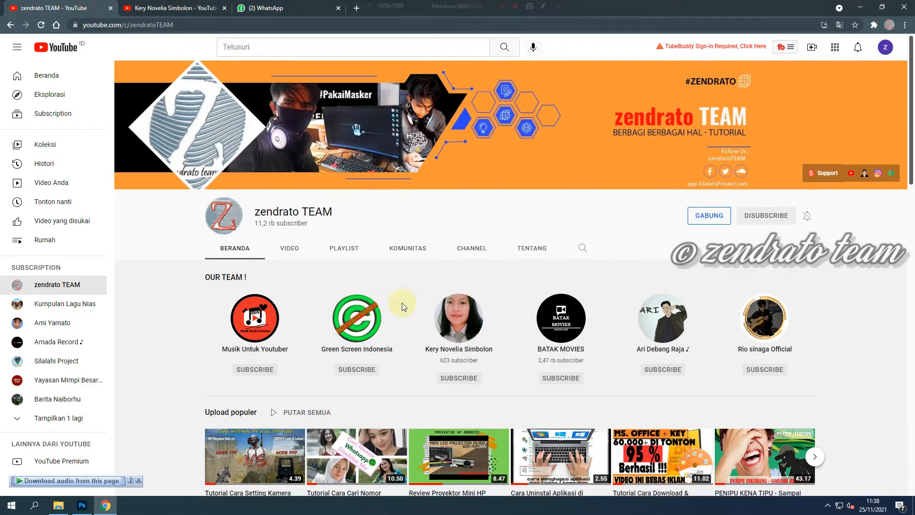
Step: Open the fifth and sixth OUR TEAM channels, the last listed subscribed channel and Arnada Record in separate new tabs
middle_click(660, 350)
middle_click(770, 354)
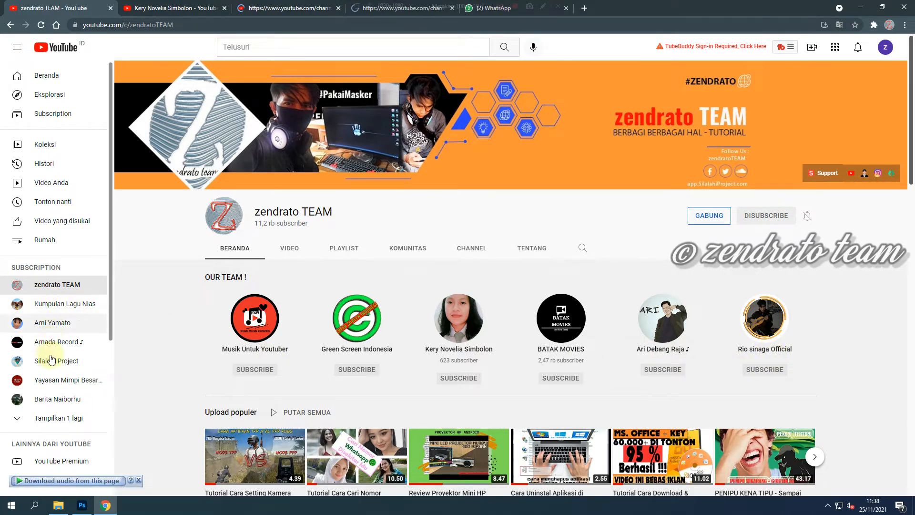
middle_click(55, 402)
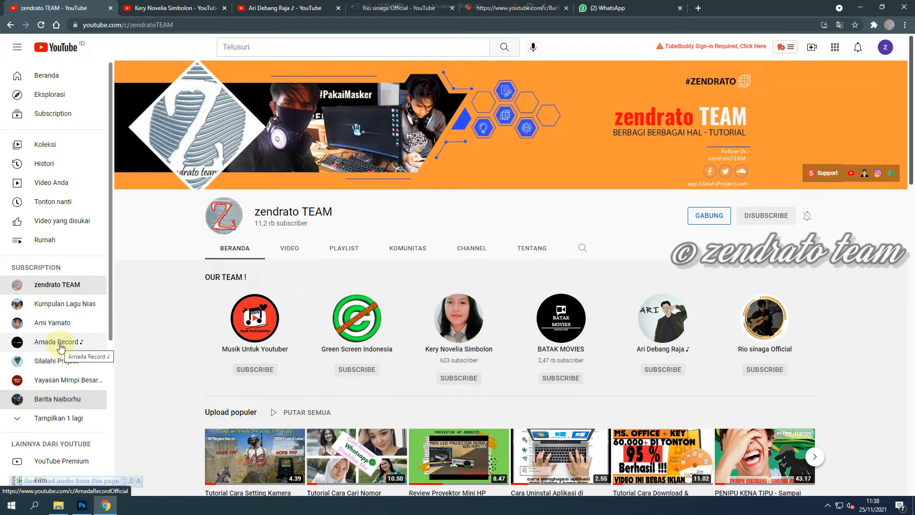
middle_click(60, 347)
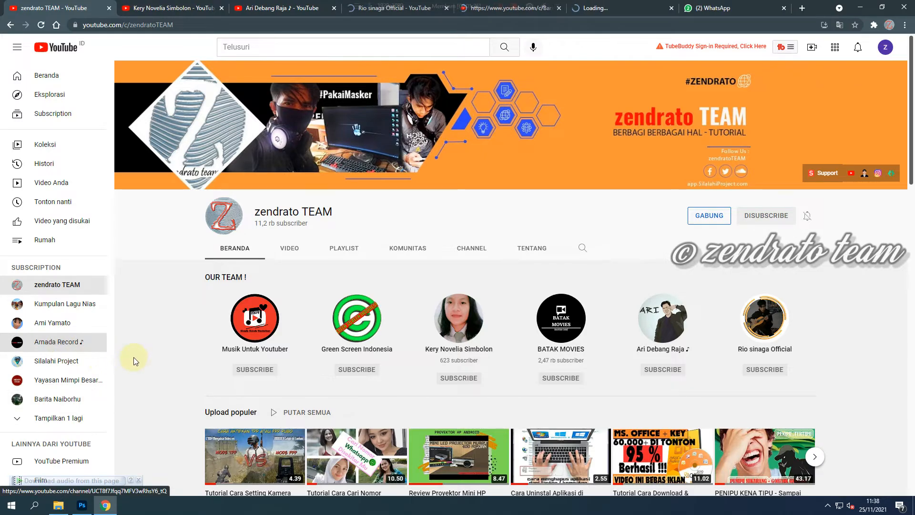
click(62, 422)
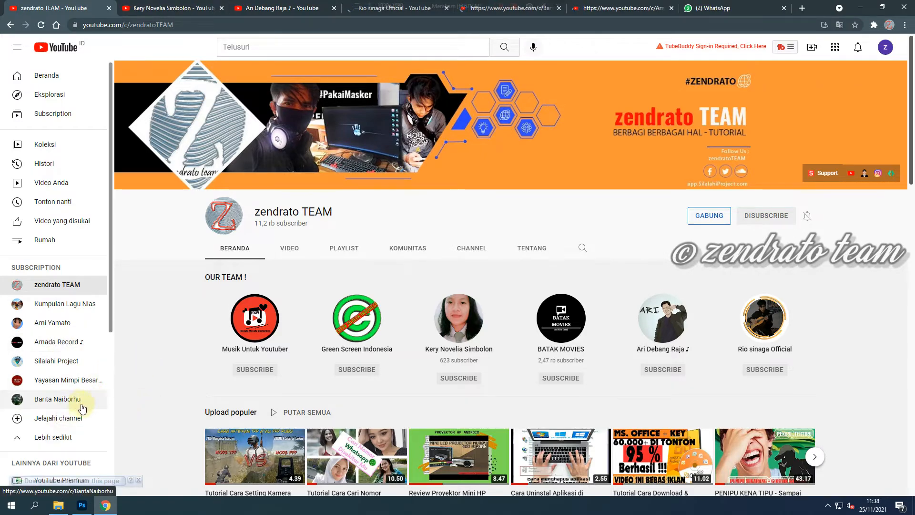
scroll(86, 407, down, 1)
Step: Examine the banner art on each opened YouTube channel tab, including Arnada Record, pausing the featured videos that autoplay
click(161, 8)
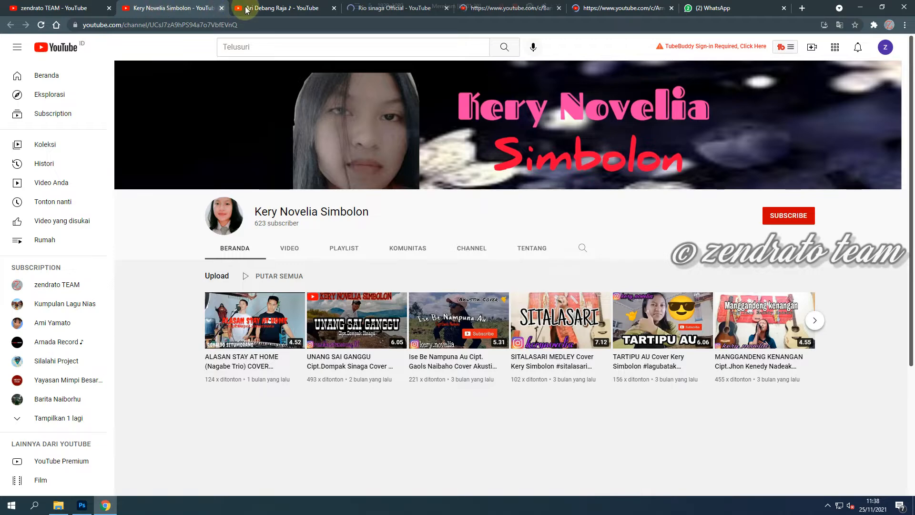
click(255, 8)
click(219, 376)
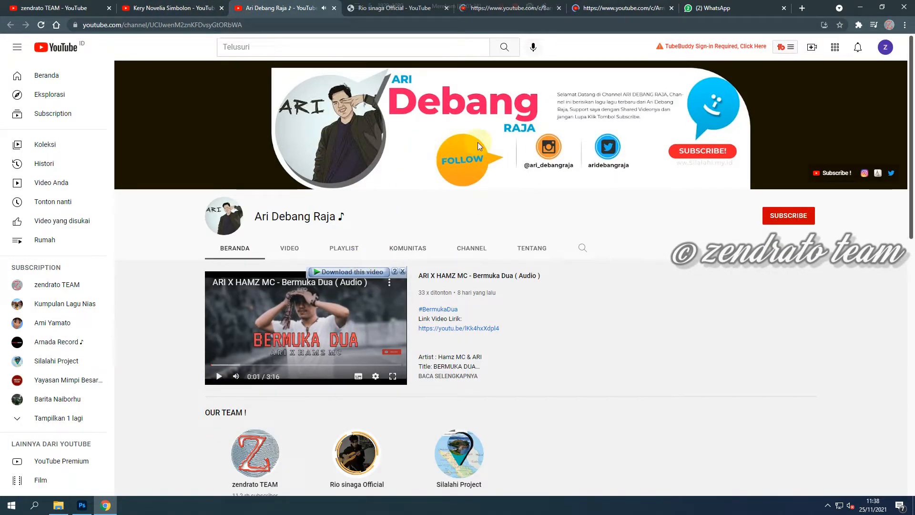
click(369, 13)
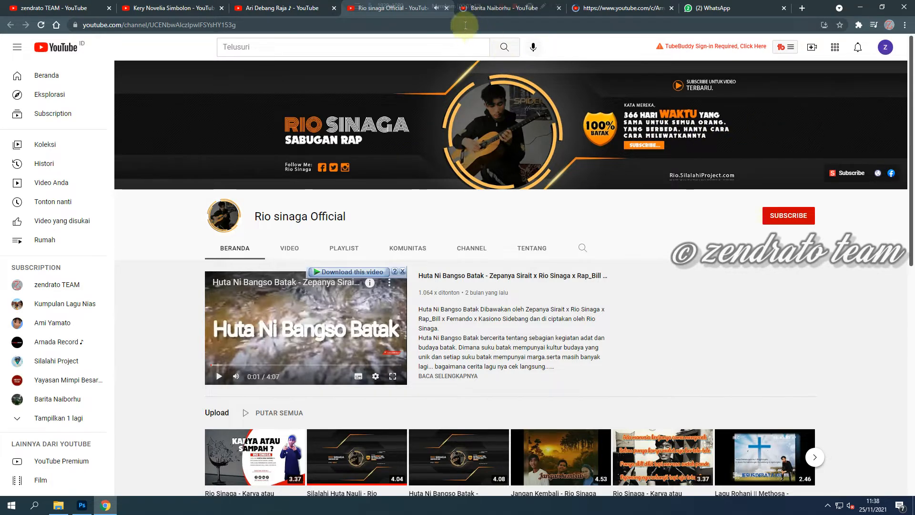
click(473, 12)
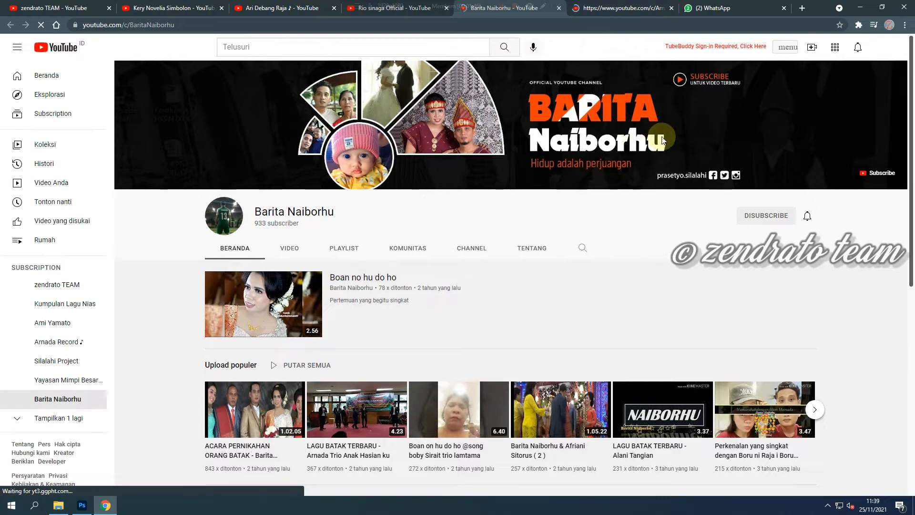
click(594, 16)
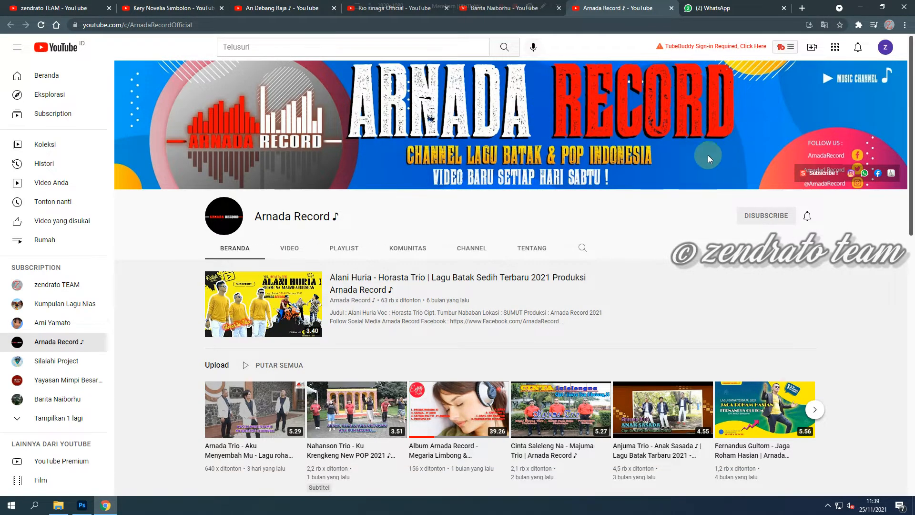
click(169, 8)
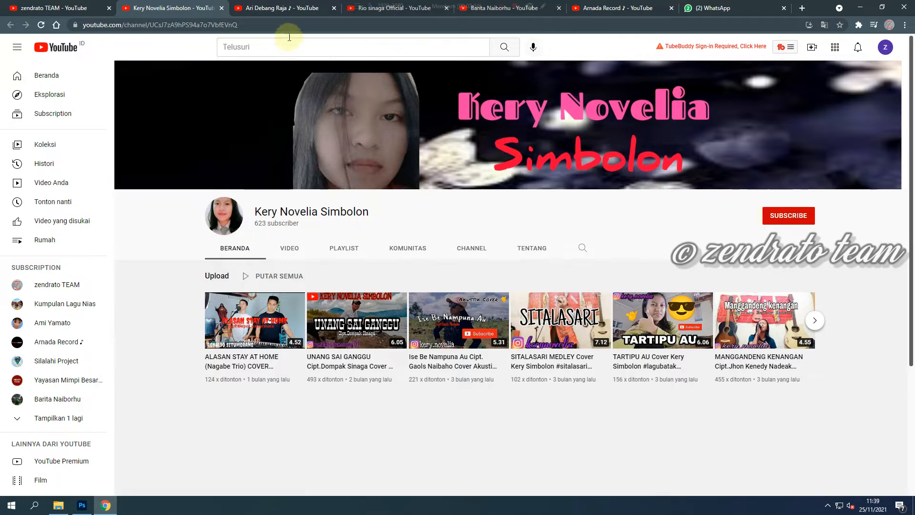
click(272, 8)
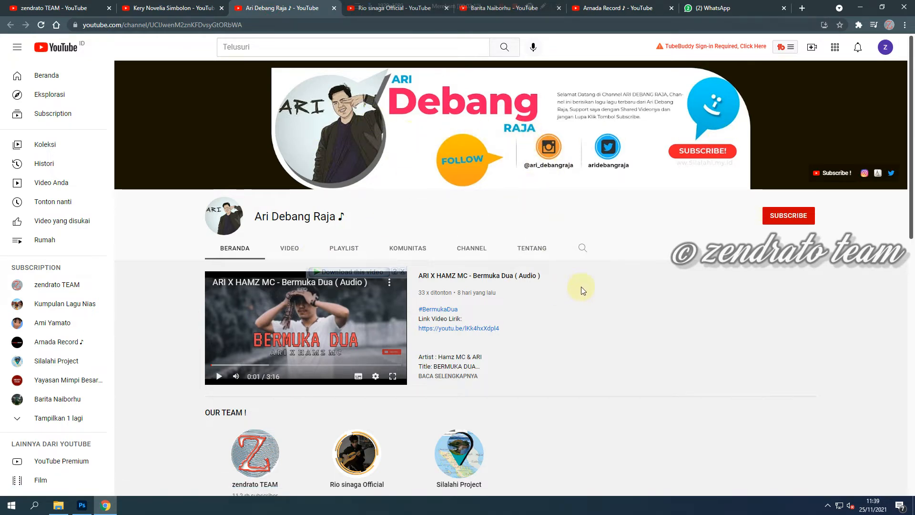
click(352, 10)
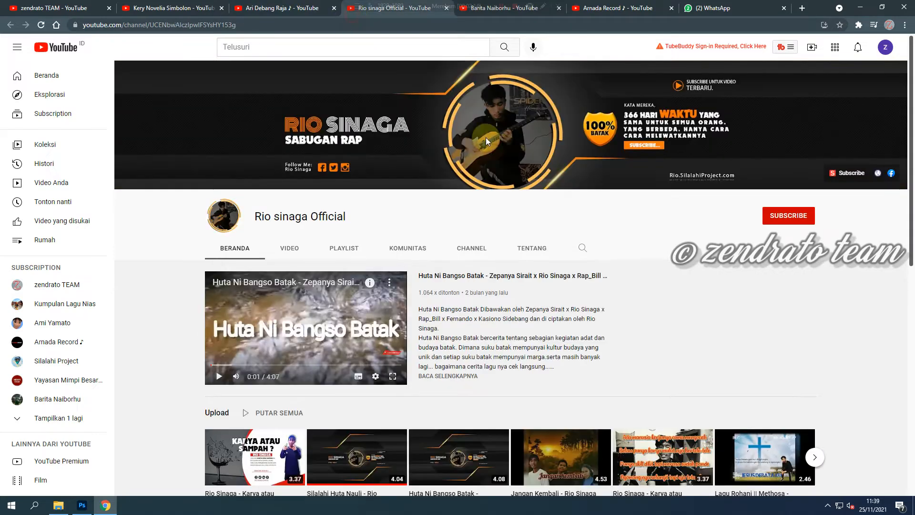
click(473, 14)
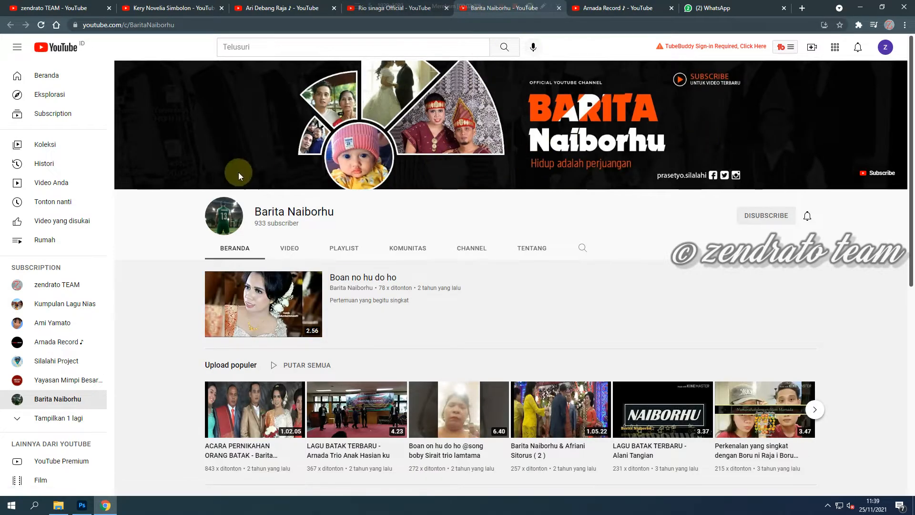
Step: Search YouTube for the musician's full name and open the uploader's channel from the first result in a new tab
click(281, 47)
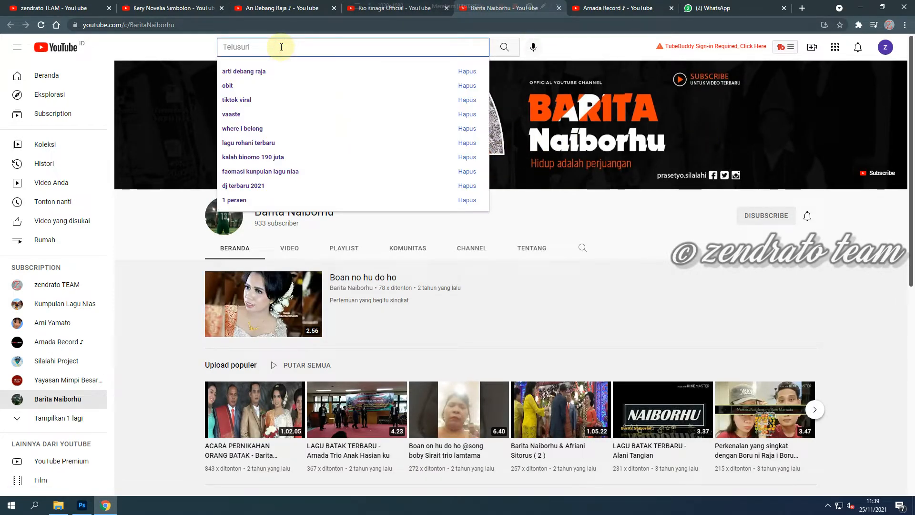
text(mar)
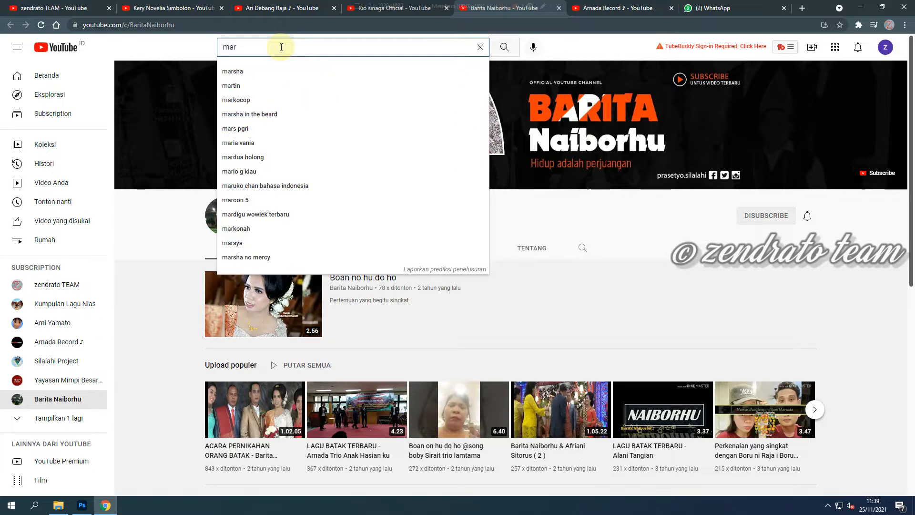
text(vin)
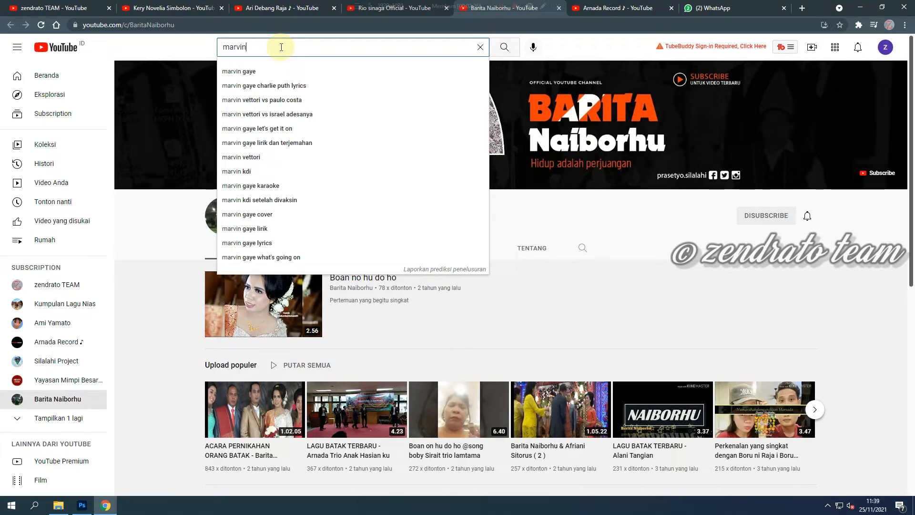
text( sidabar)
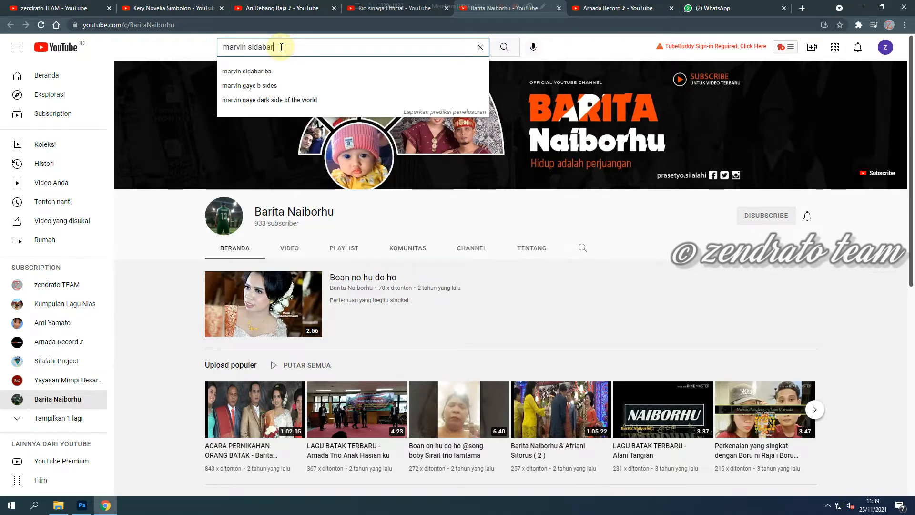
click(281, 72)
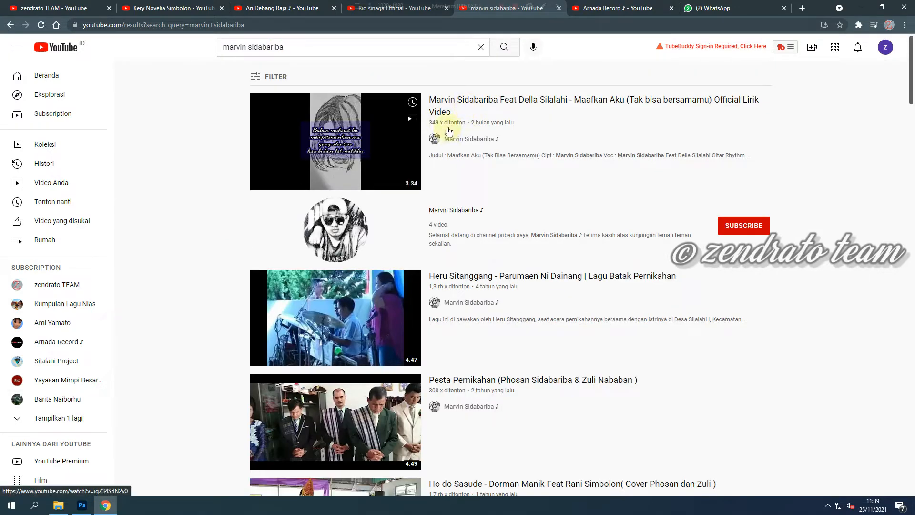
middle_click(457, 141)
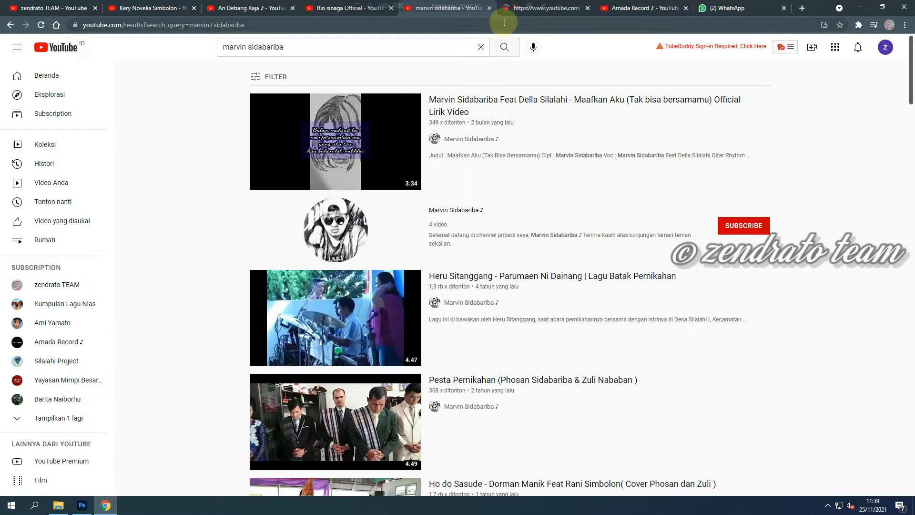
Step: Return the search tab to the previous channel page and compare the musician's banner with Arnada Record's, pausing the featured video
click(19, 25)
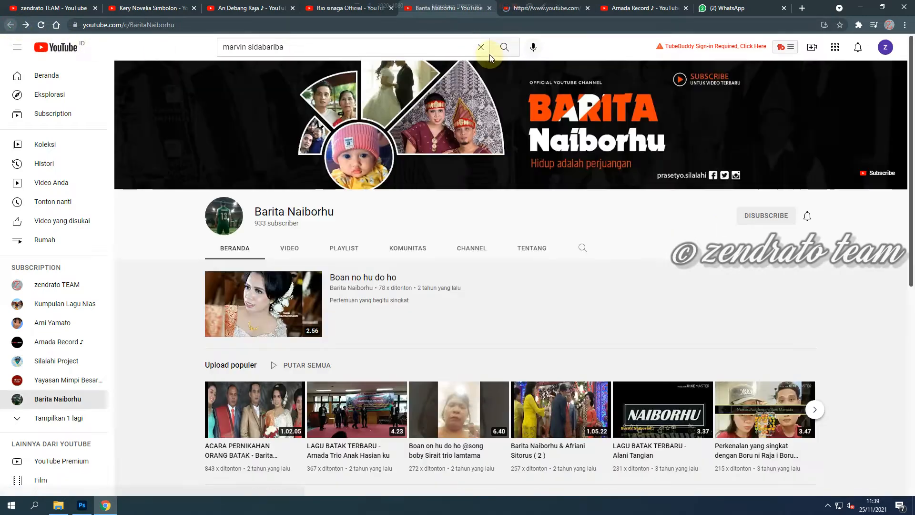
click(514, 14)
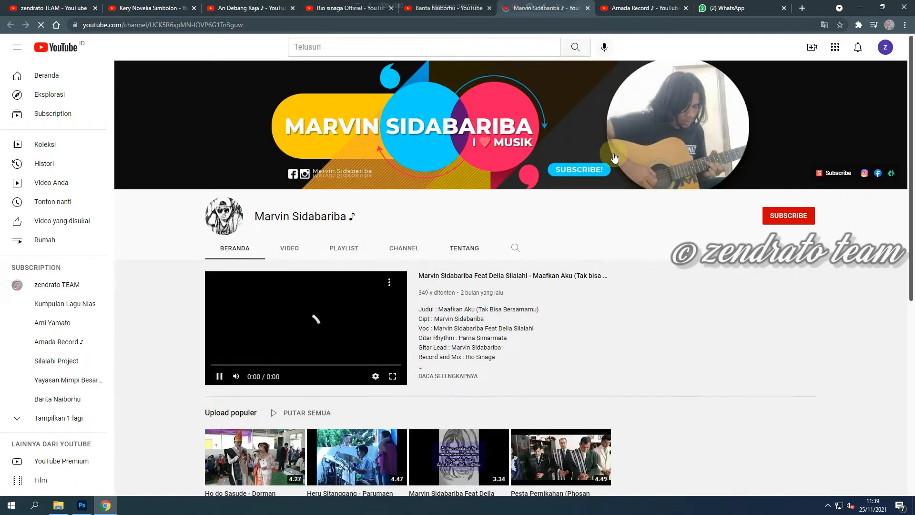
click(221, 376)
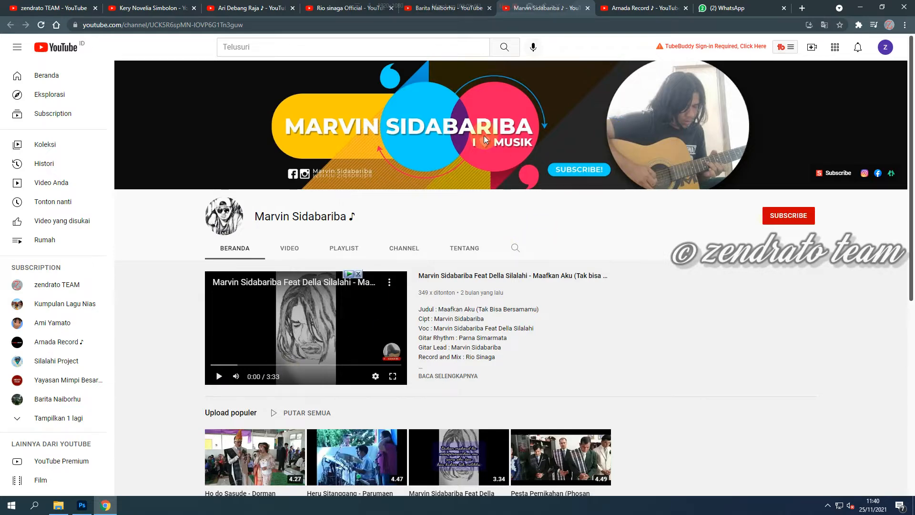
click(636, 12)
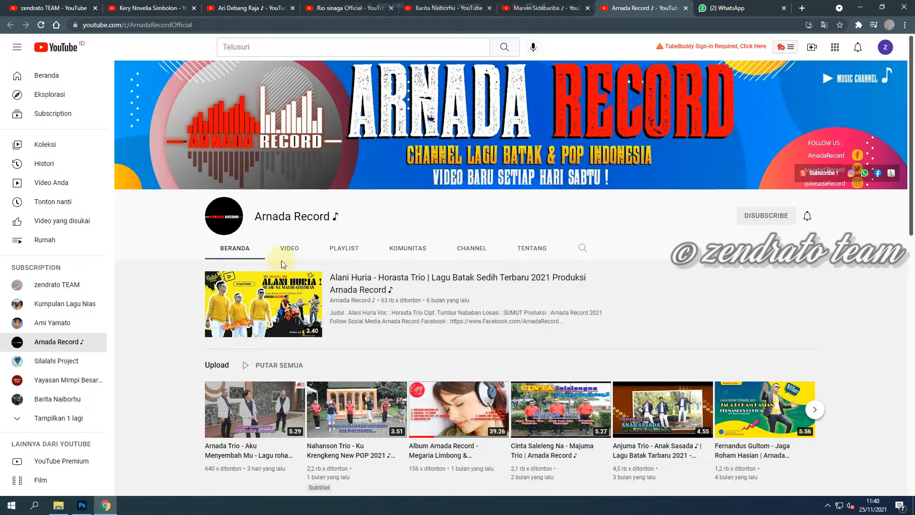
Step: Minimize the browser and open Photoshop template 29 from the 30 Youtube Cover Art Templates folder in File Explorer
click(860, 8)
click(58, 504)
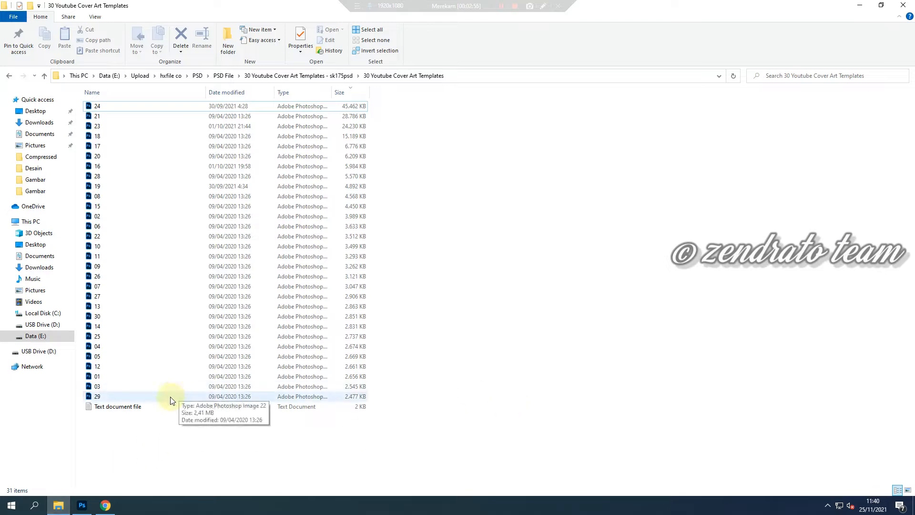
click(172, 399)
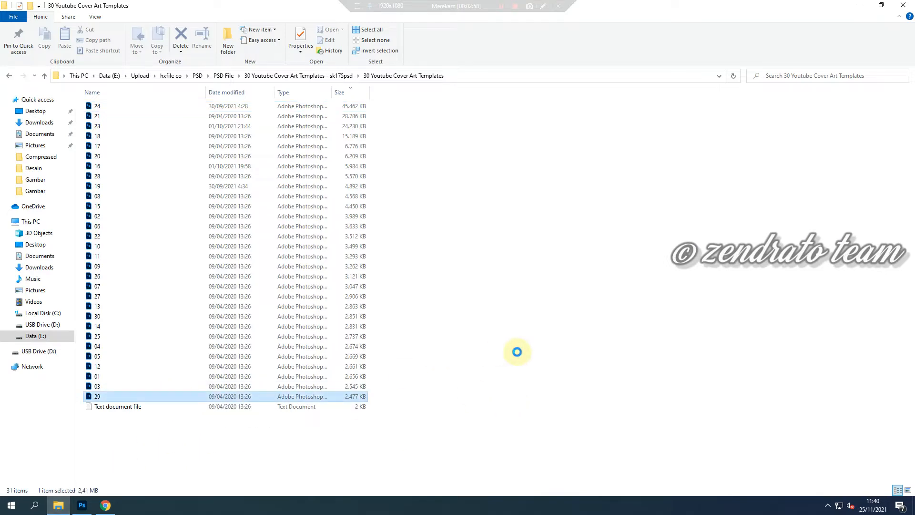
Step: Refresh the 30 Youtube Cover Art Templates folder, sort it by name, and try to open templates 01 to 05
click(518, 355)
right_click(491, 208)
click(512, 248)
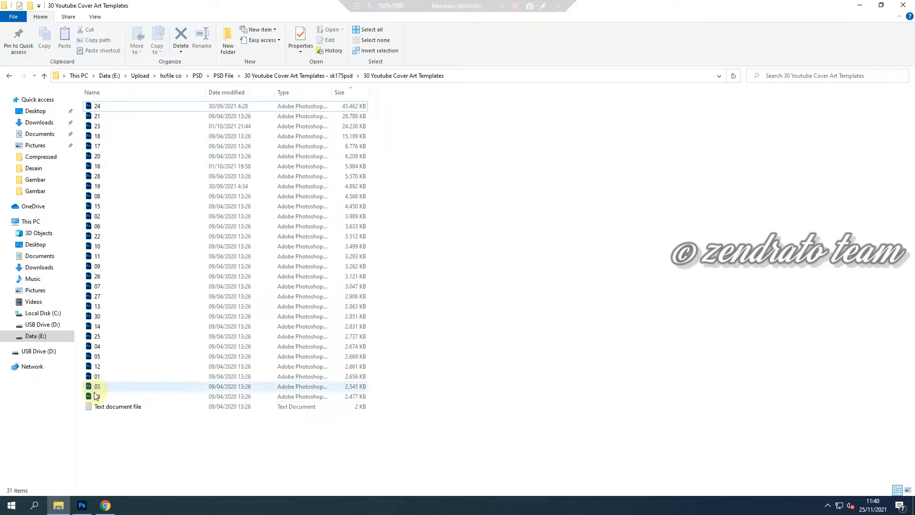
click(127, 93)
click(121, 107)
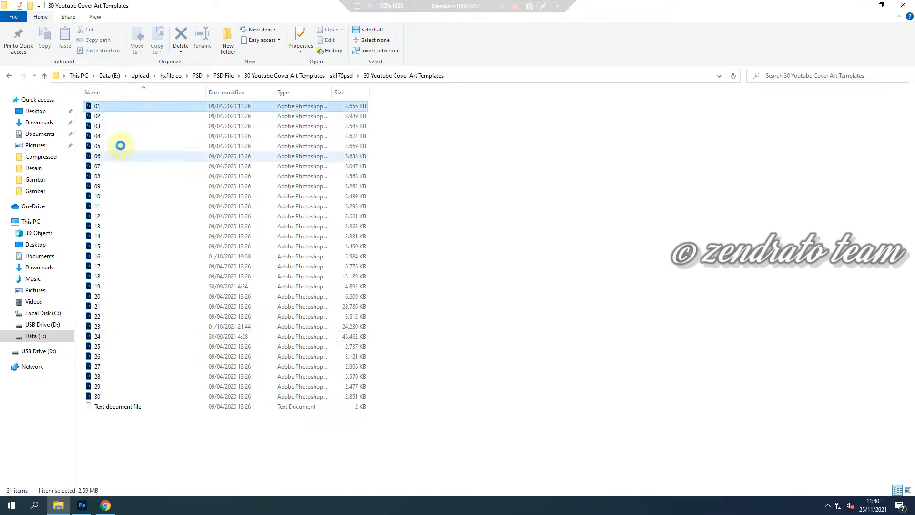
shift+click(121, 147)
key(Return)
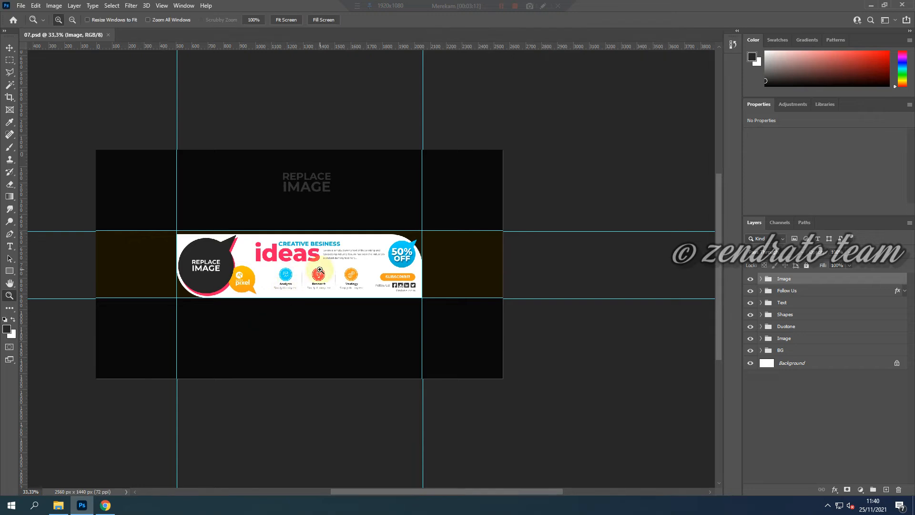
Step: Undo the last change in 07.psd and compare the personalised banner with the one on the musician's YouTube channel
click(311, 259)
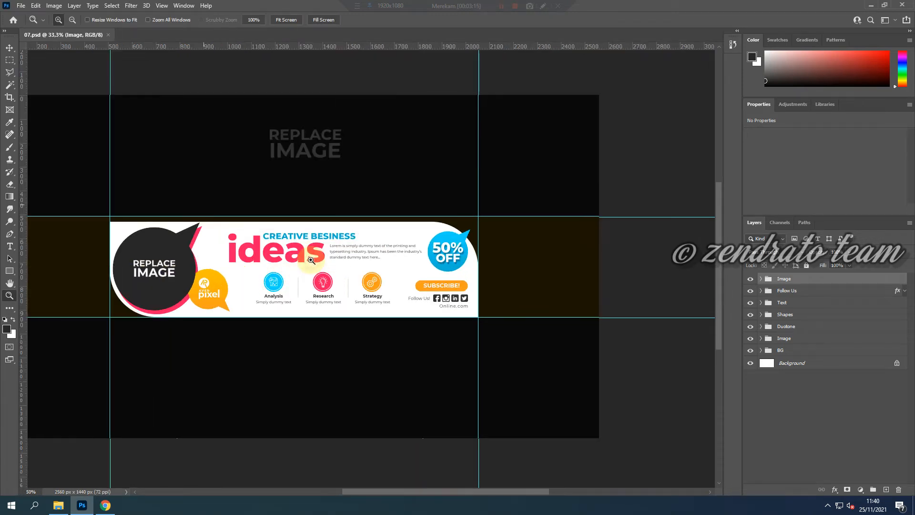
key(ctrl+z)
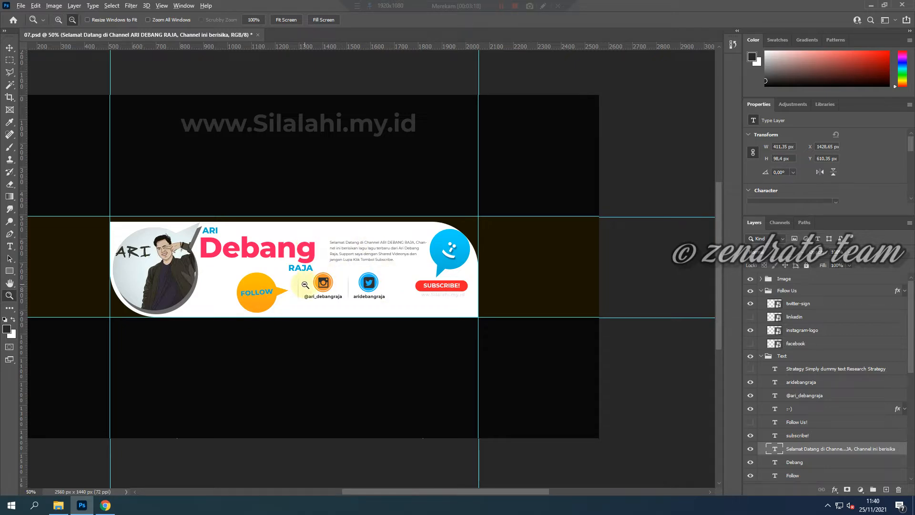
key(alt+Tab)
key(alt+Tab)
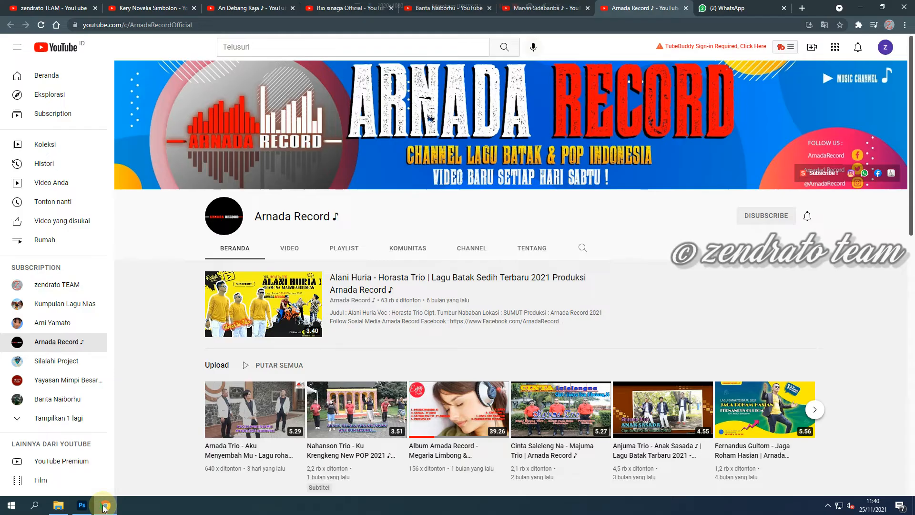
click(105, 506)
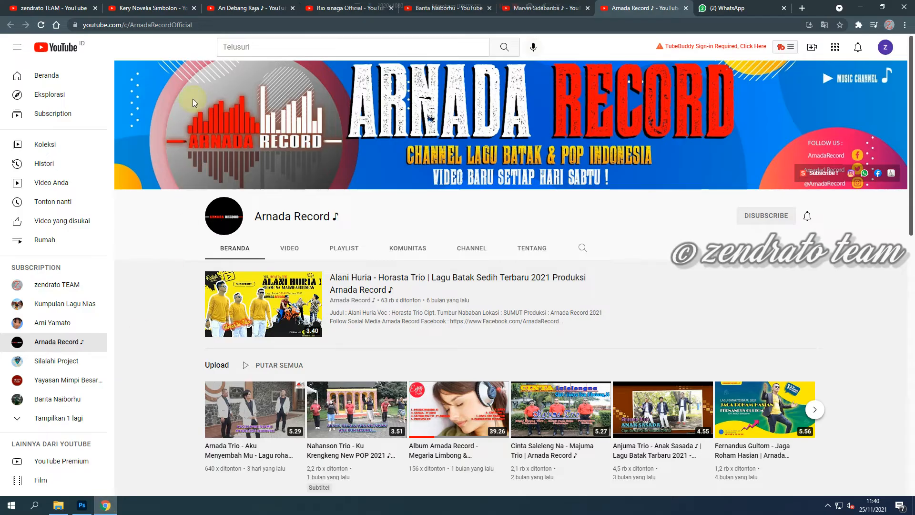
click(231, 11)
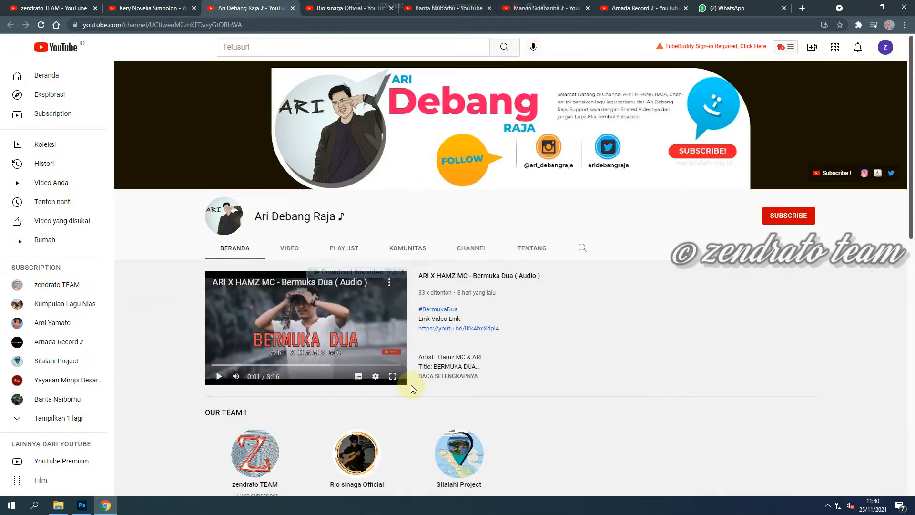
key(alt+Tab)
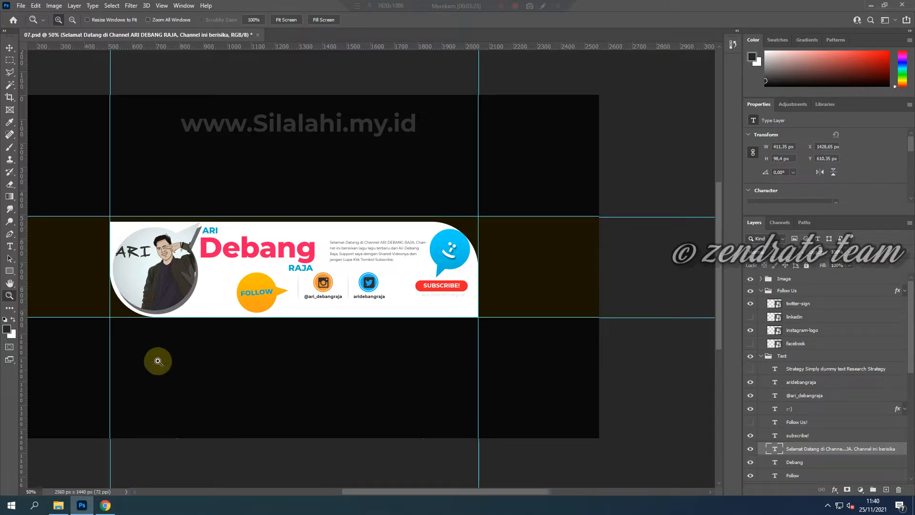
click(170, 252)
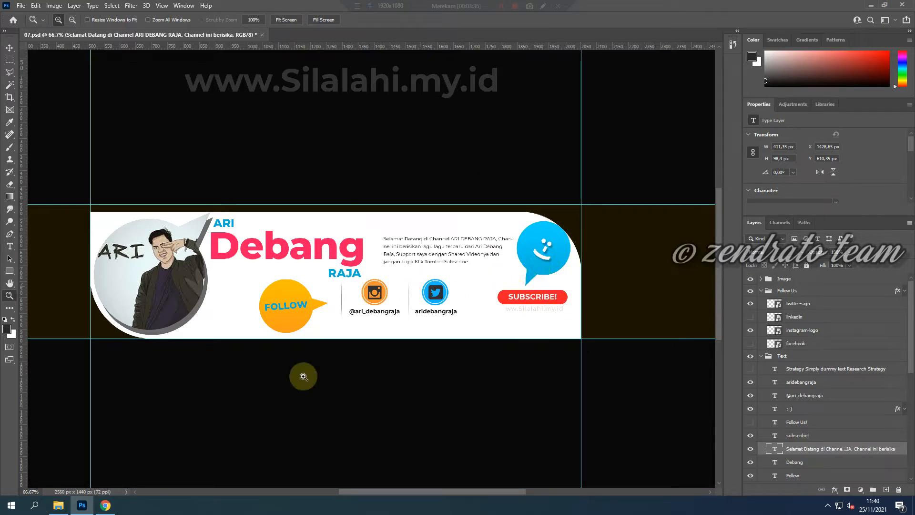
Step: Switch to Chrome and examine the banners on the remaining opened YouTube channels through to Arnada Record
click(106, 507)
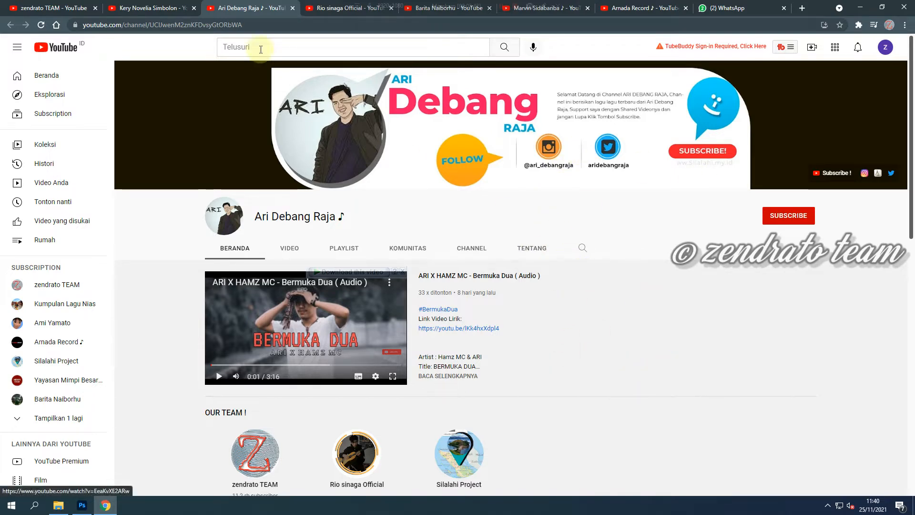
click(321, 12)
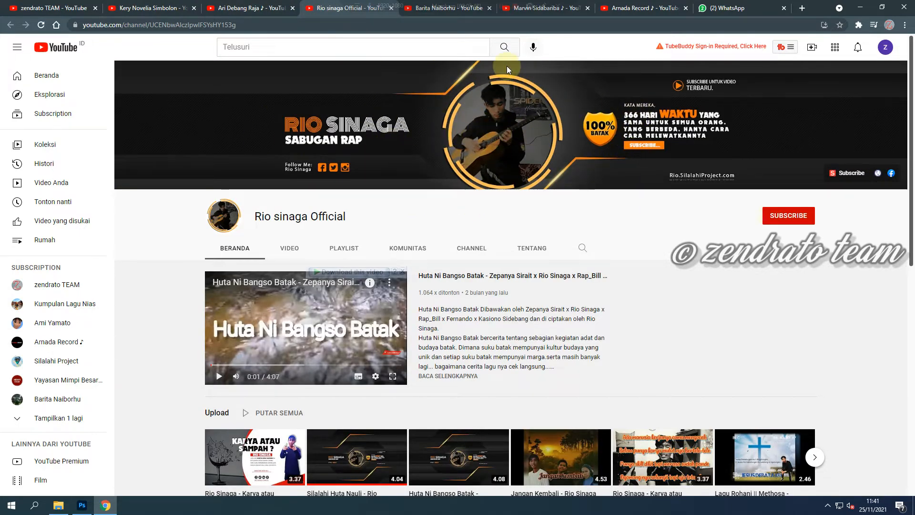
click(439, 9)
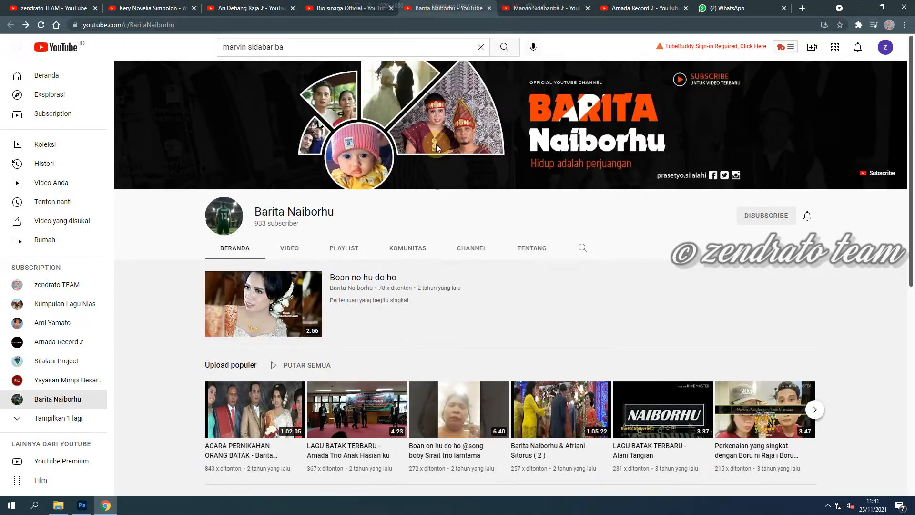
click(522, 16)
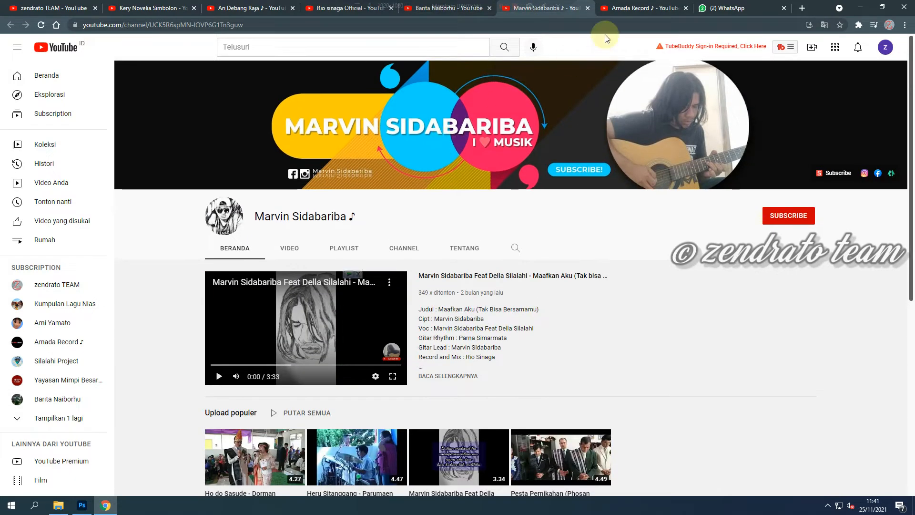
click(616, 15)
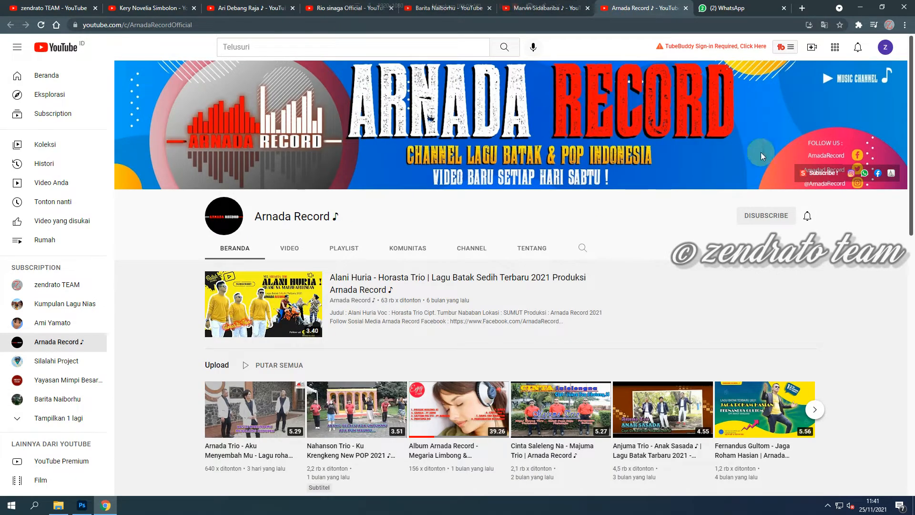
Step: Return to Photoshop and close 07.psd without saving its changes
click(102, 506)
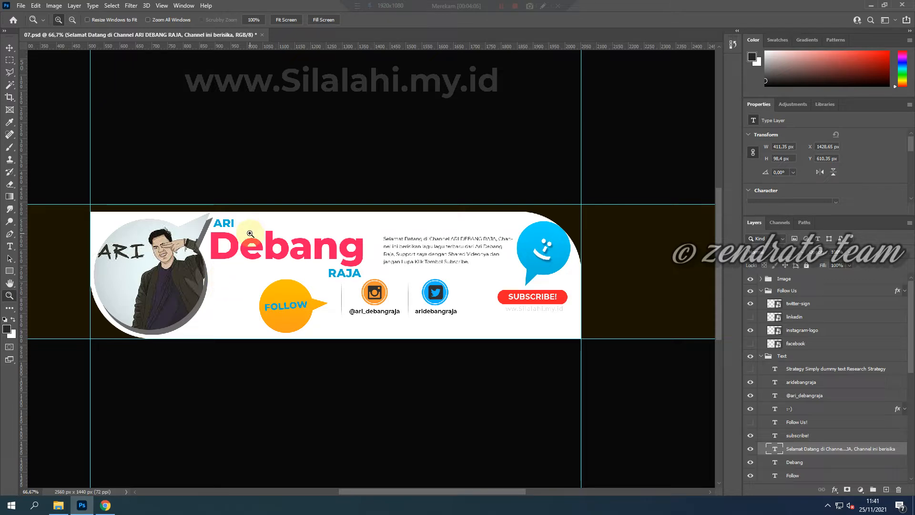
key(ctrl+w)
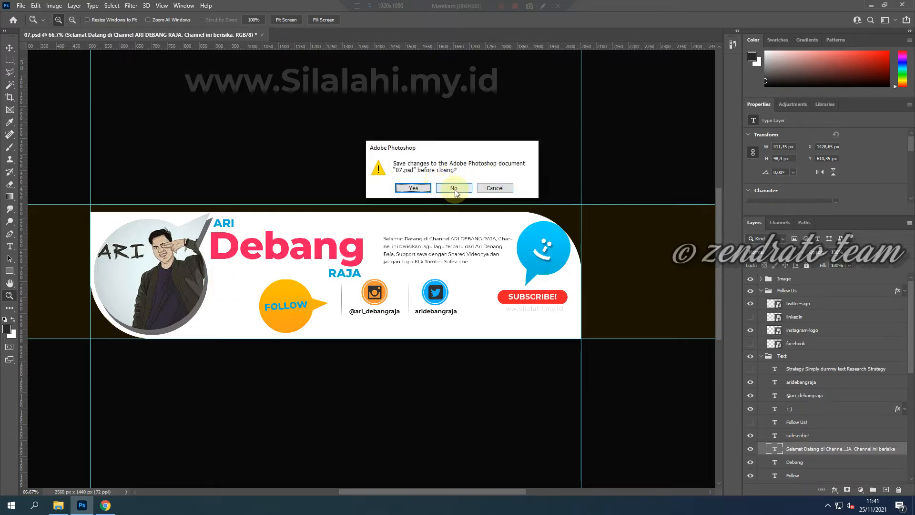
click(413, 187)
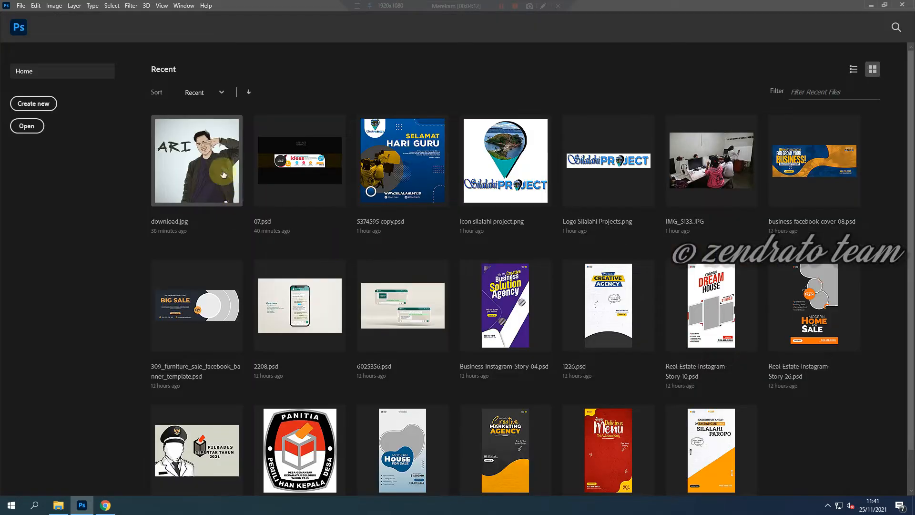
Step: Copy the full path of the 30 Youtube Cover Art Templates folder from File Explorer for Photoshop's Open dialog
click(59, 505)
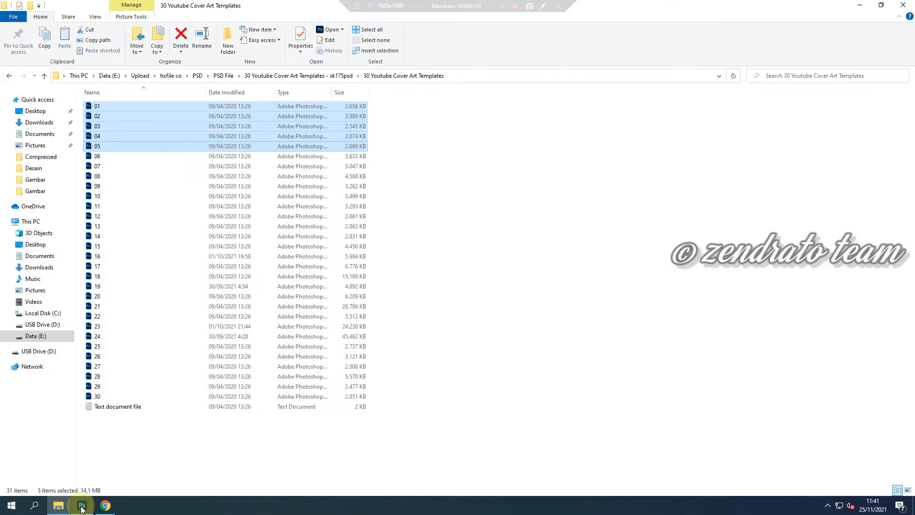
click(672, 237)
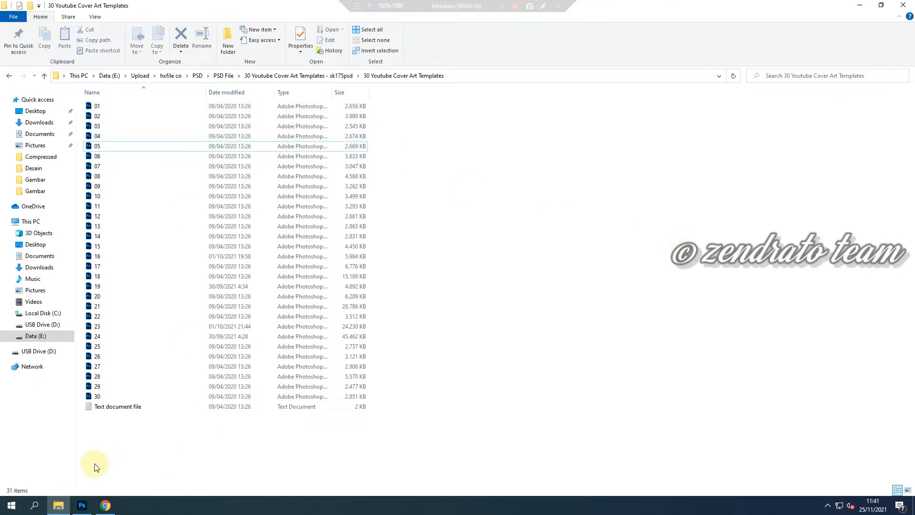
click(93, 505)
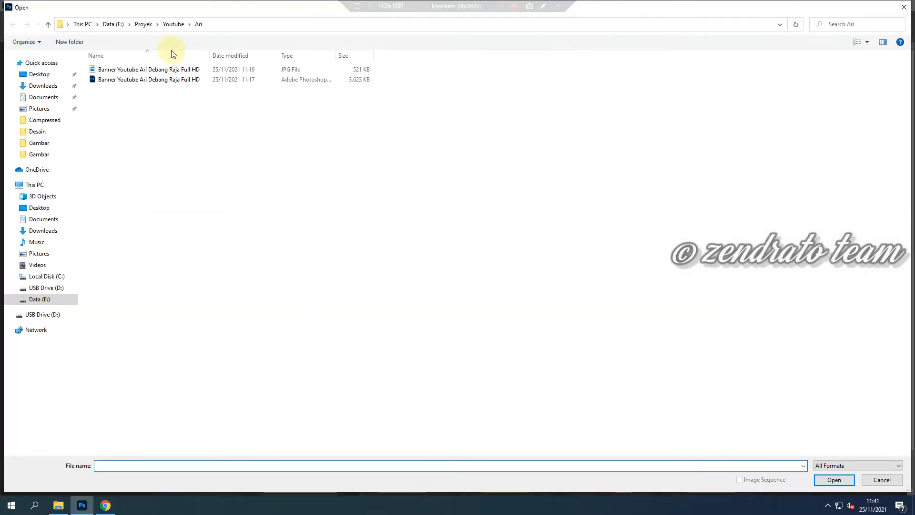
click(59, 504)
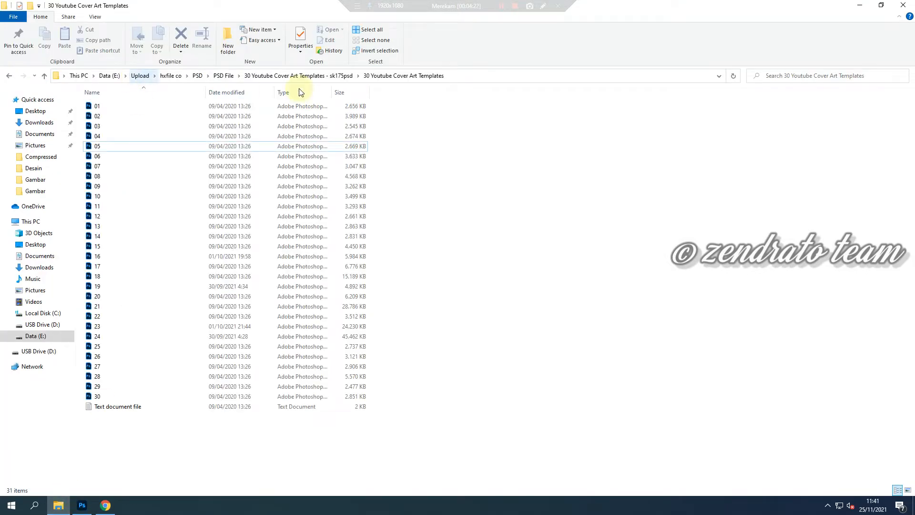
click(485, 76)
key(ctrl+c)
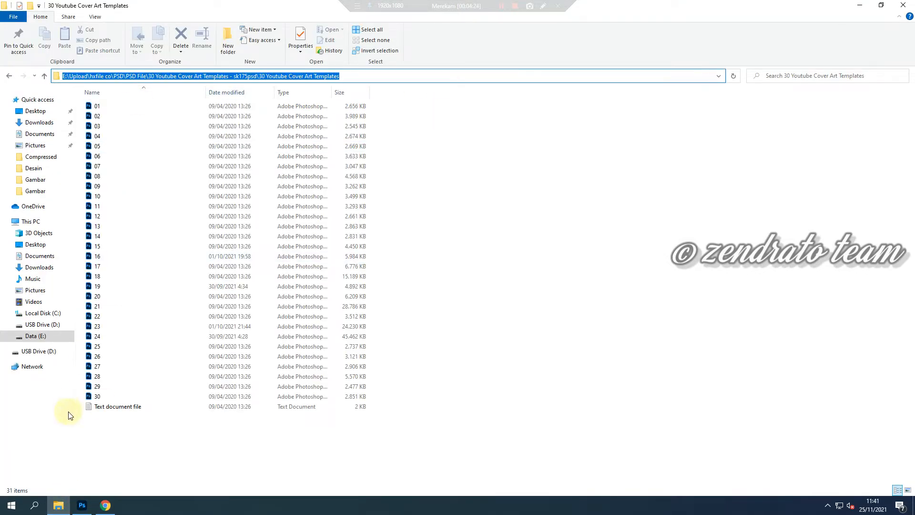
Step: Go to the copied folder path in Photoshop's Open dialog and open templates 01 to 05 together
click(76, 508)
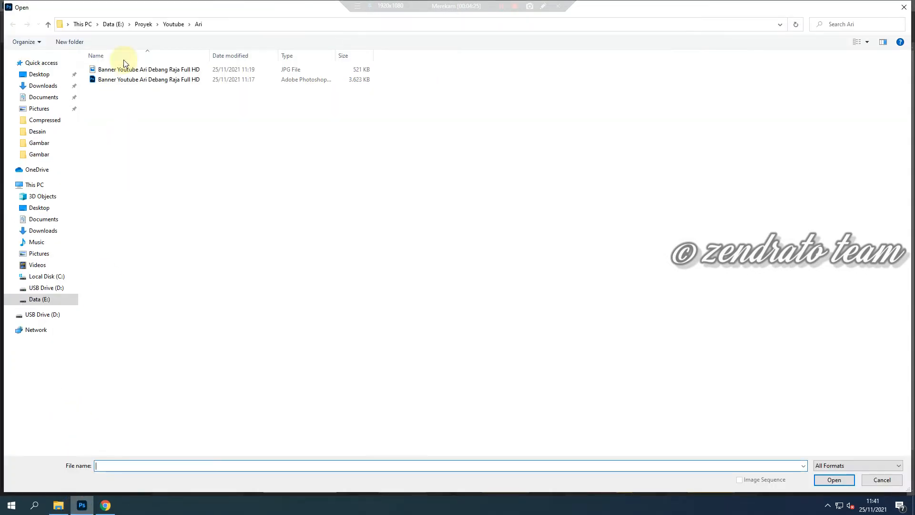
click(238, 23)
key(ctrl+v)
key(Return)
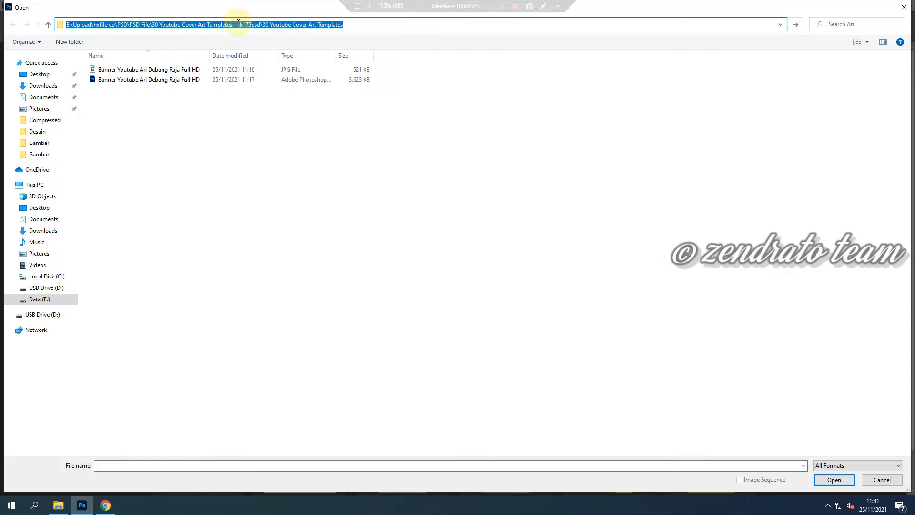
click(100, 70)
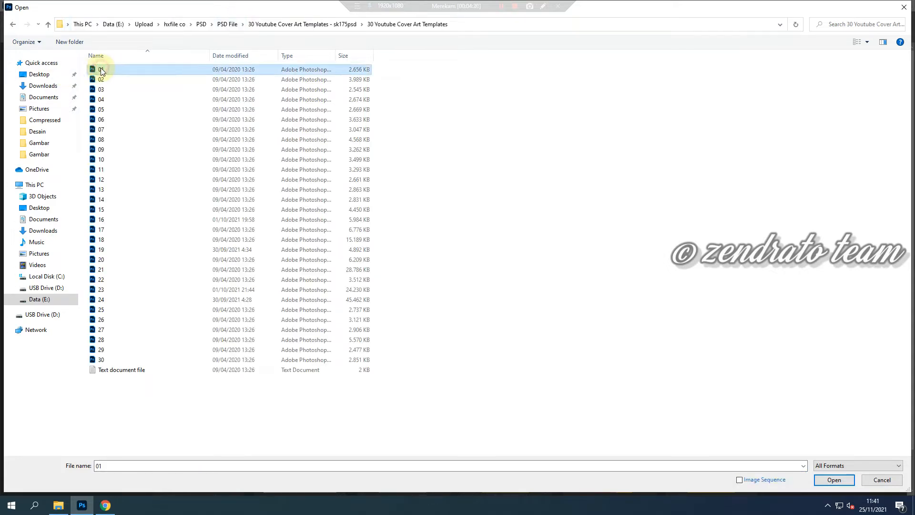
shift+click(102, 112)
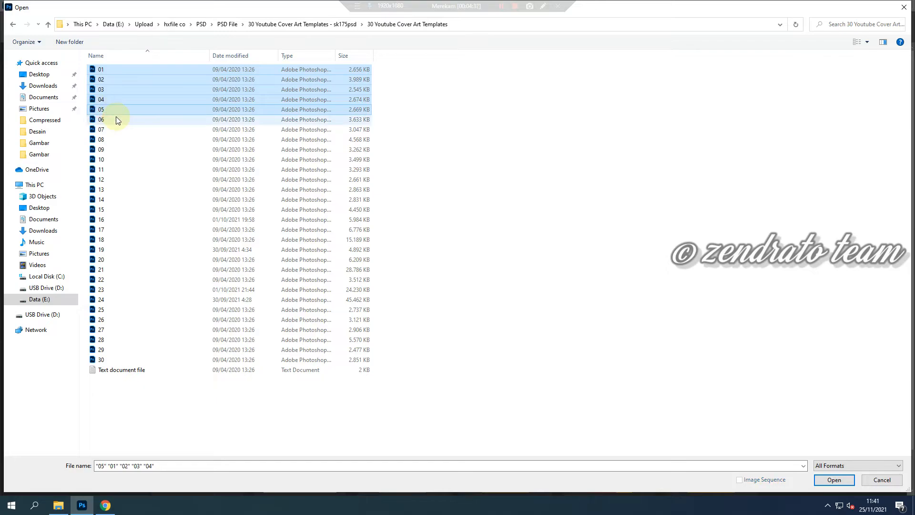
key(Return)
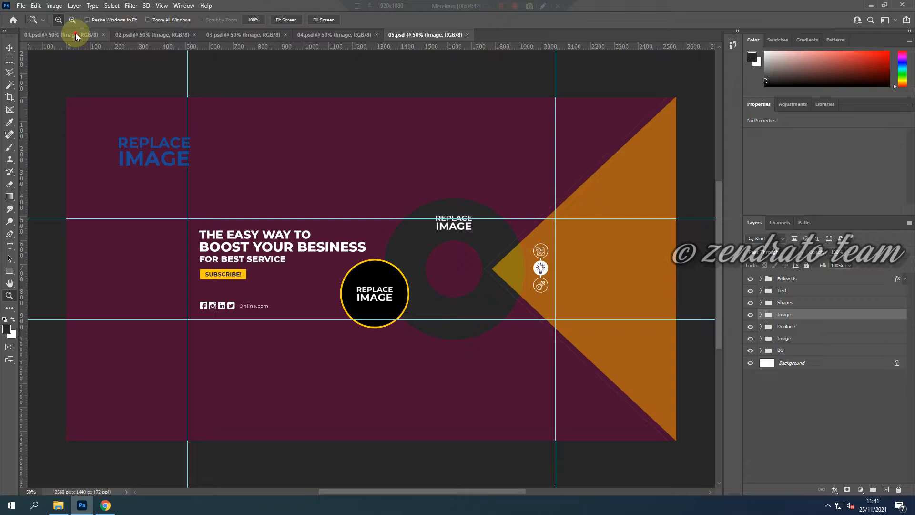
Step: Examine templates 01.psd, 02.psd and 03.psd, hiding and reshowing the upper Image group in 03.psd to see its placeholder
click(75, 34)
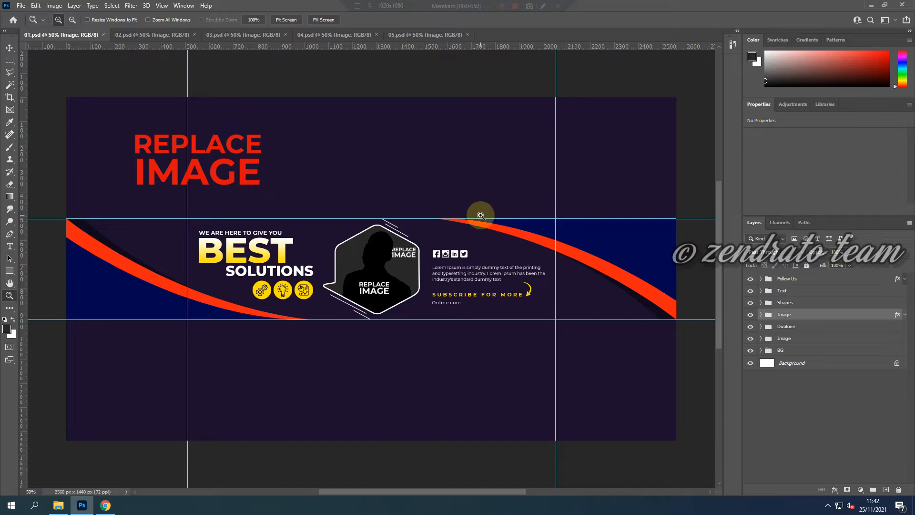
click(145, 34)
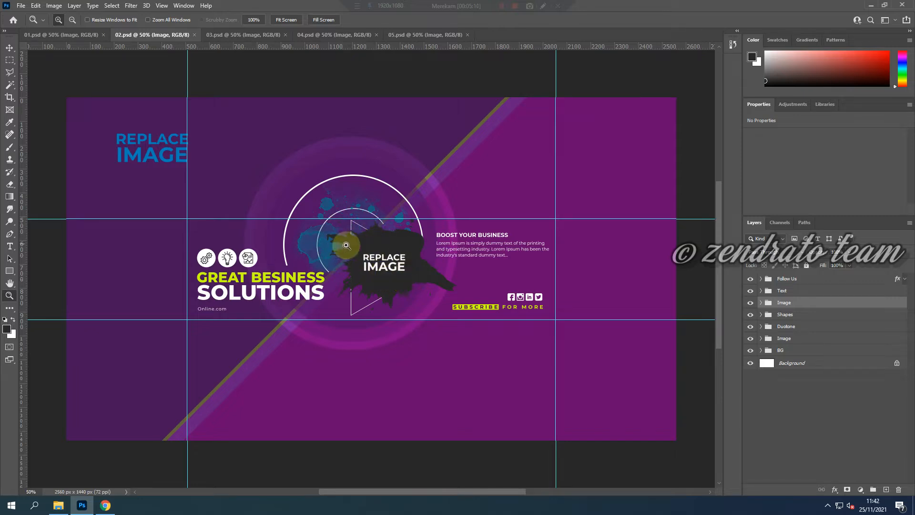
click(233, 35)
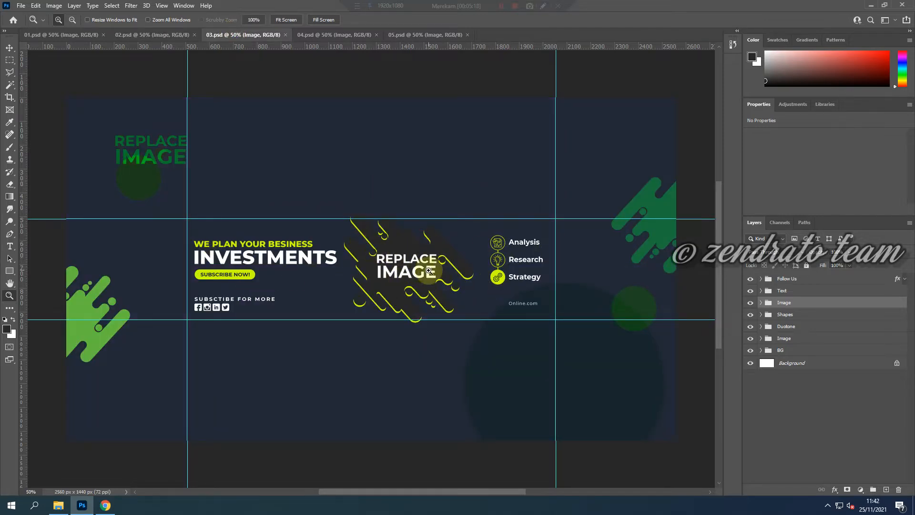
click(750, 303)
click(750, 303)
click(751, 303)
click(751, 303)
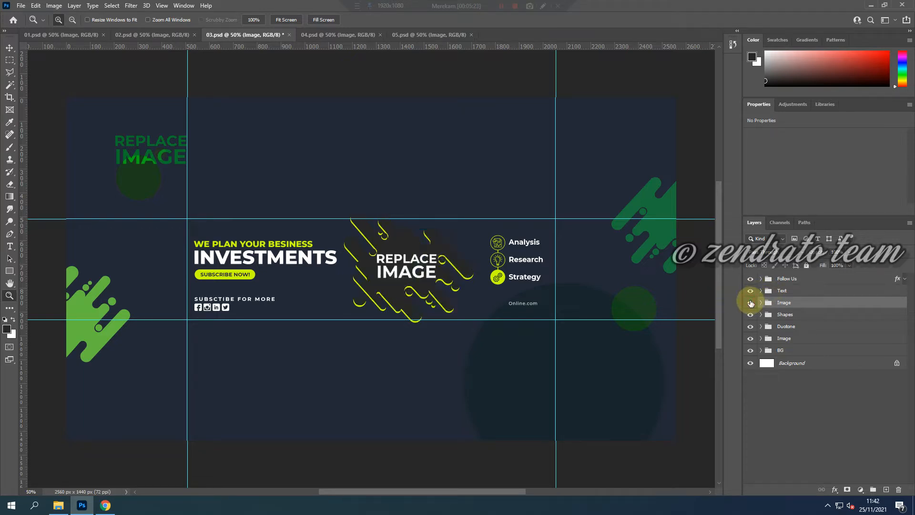
Step: Examine template 04.psd, hiding and reshowing its upper Image group, and bring up template 05.psd
click(322, 35)
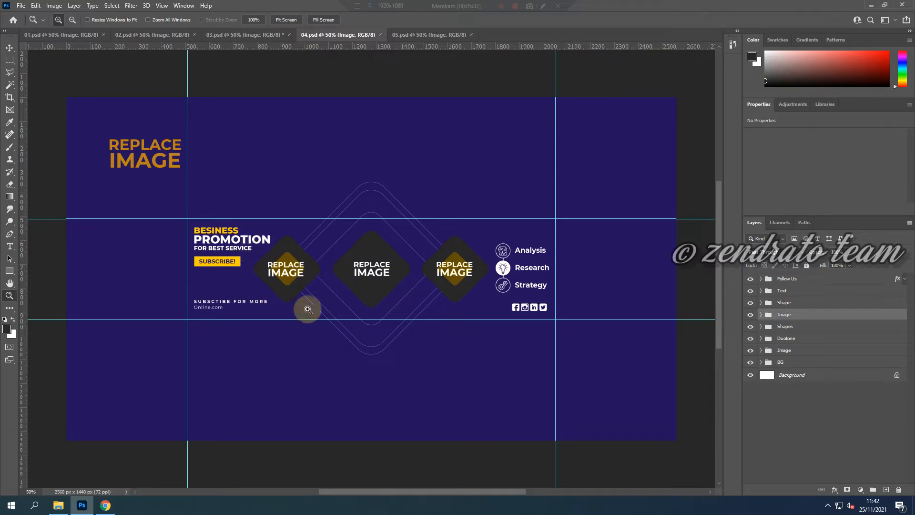
click(751, 315)
click(751, 316)
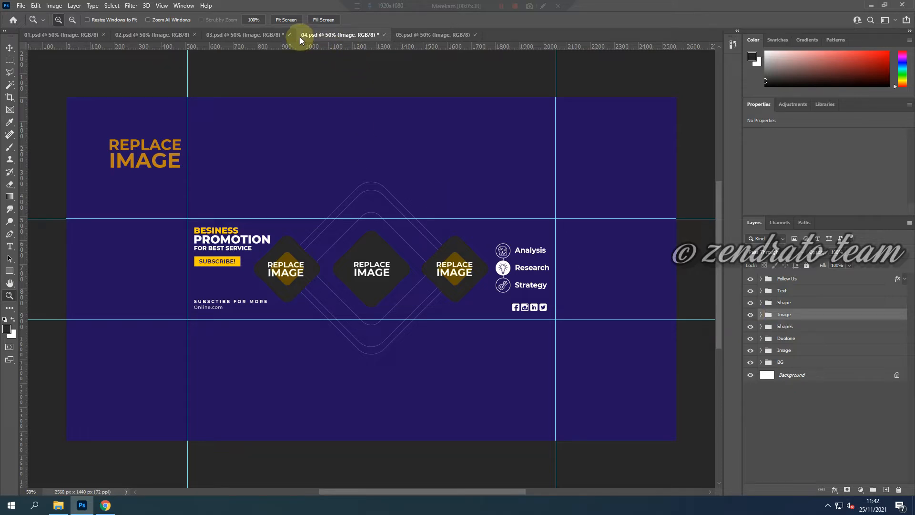
click(430, 35)
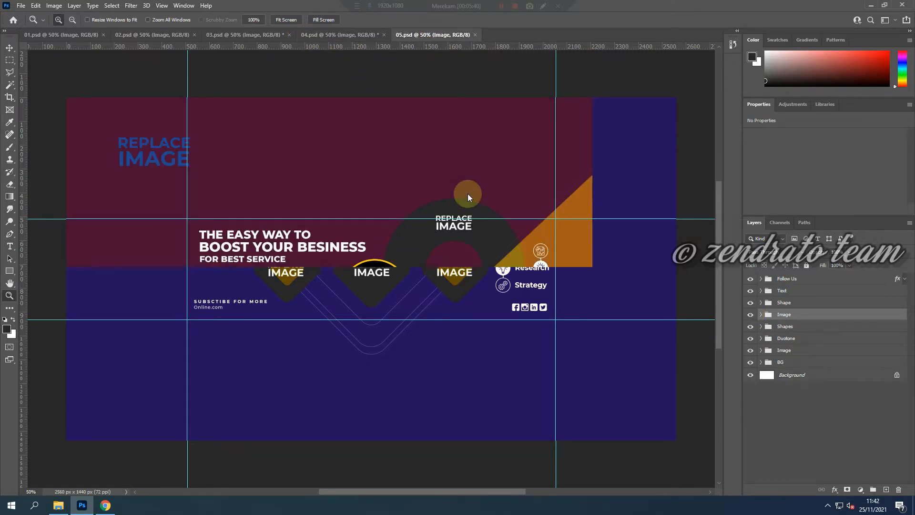
Step: Expand the upper Image group in 05.psd and hide and reshow its Image-2 and Image-1 layers to identify their placeholders
click(761, 314)
click(751, 328)
click(751, 328)
click(751, 341)
click(751, 341)
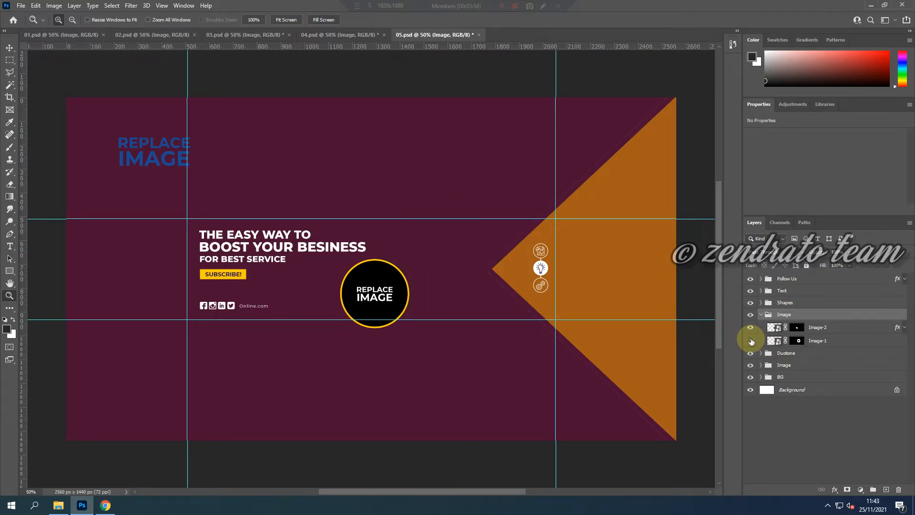
Step: Hide the Image-1 ring, move the Image-2 circle to X 1417 px, Y 558 px, and toggle its visibility to check it
click(751, 342)
click(825, 327)
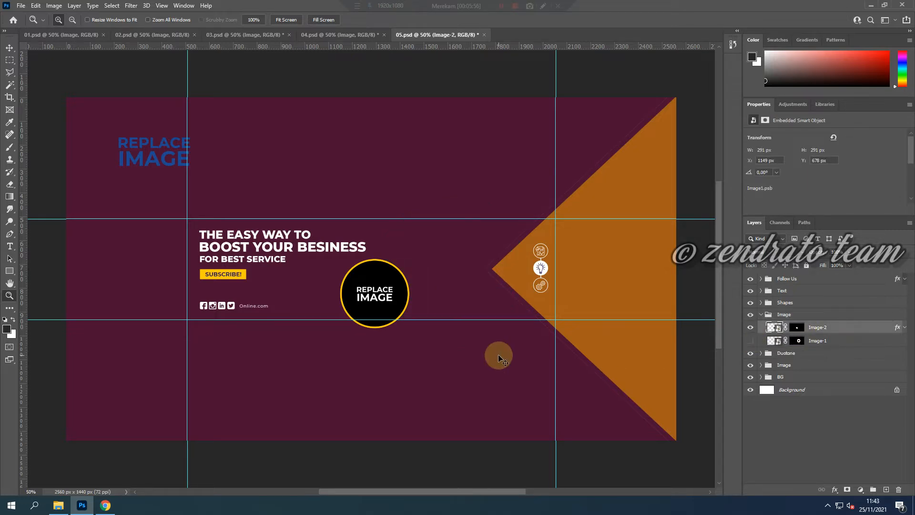
key(ctrl+t)
drag(383, 280, 447, 251)
click(473, 20)
key(z)
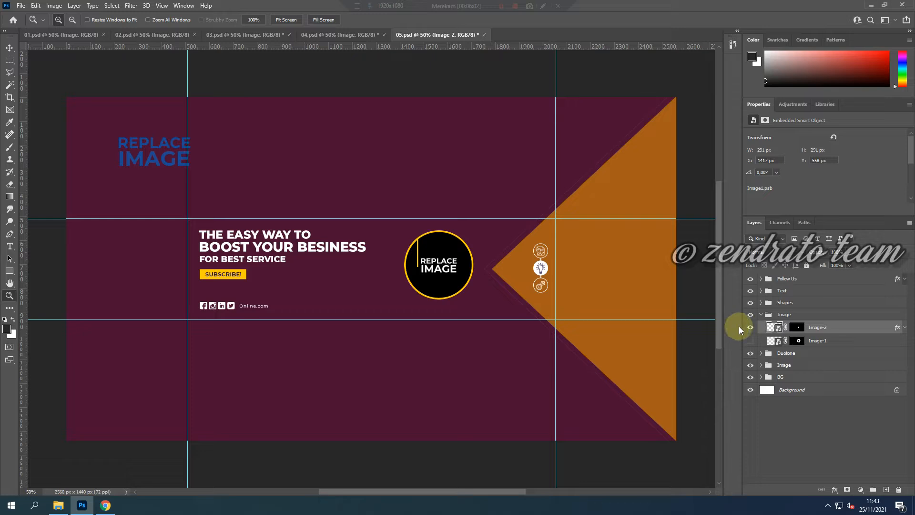
click(750, 328)
click(750, 327)
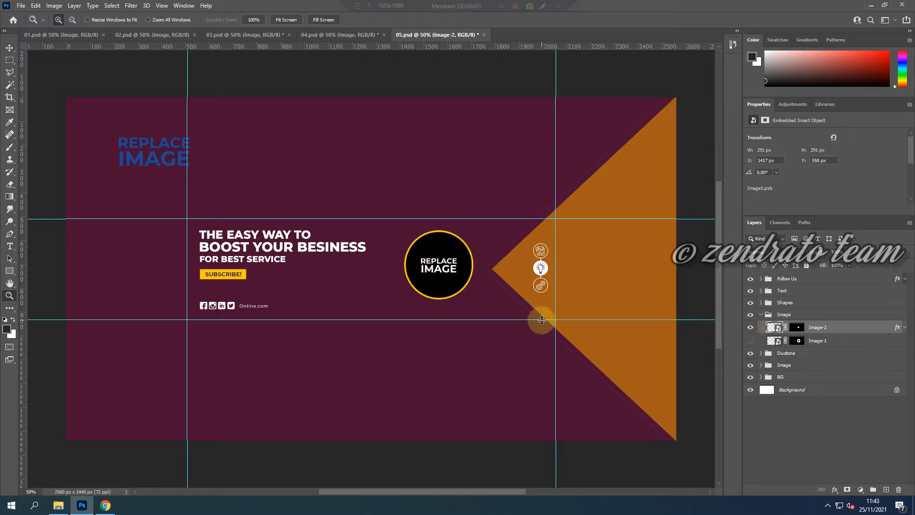
Step: Undo the Image-2 move and the hiding of Image-1 in 05.psd
key(ctrl+z)
key(ctrl+z)
key(ctrl+z)
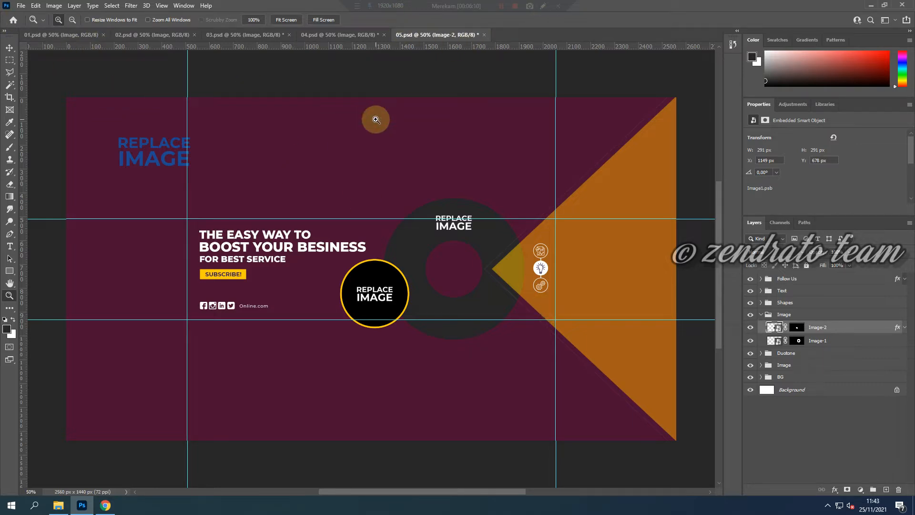
Step: Close templates 01 to 05 without saving any changes
key(ctrl+w)
click(448, 184)
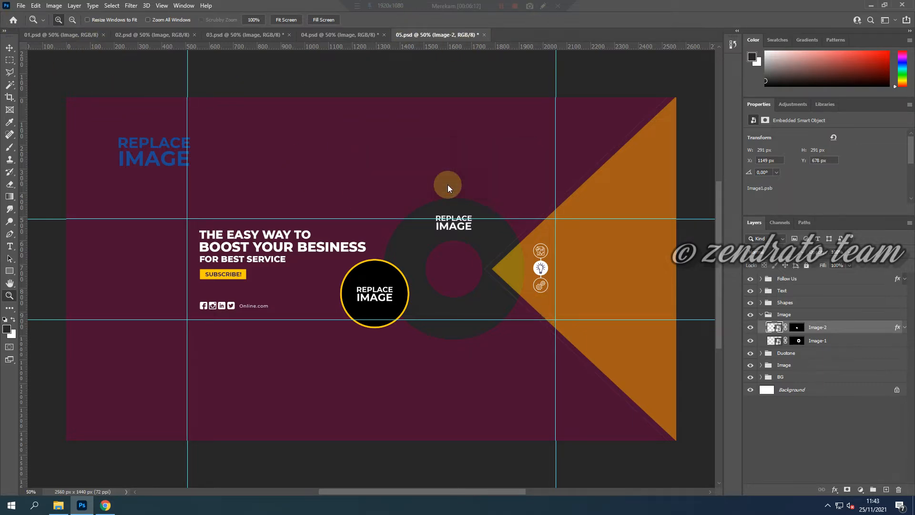
key(ctrl+w)
click(448, 186)
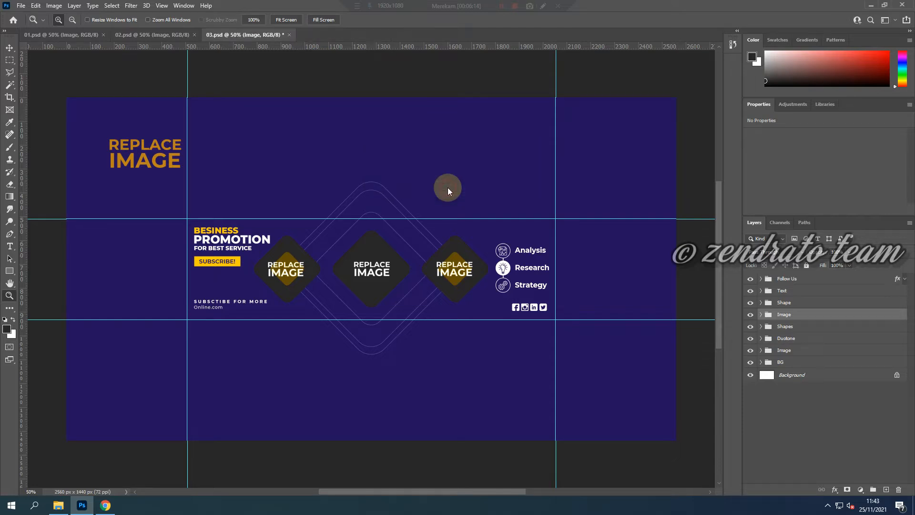
key(ctrl+w)
click(448, 188)
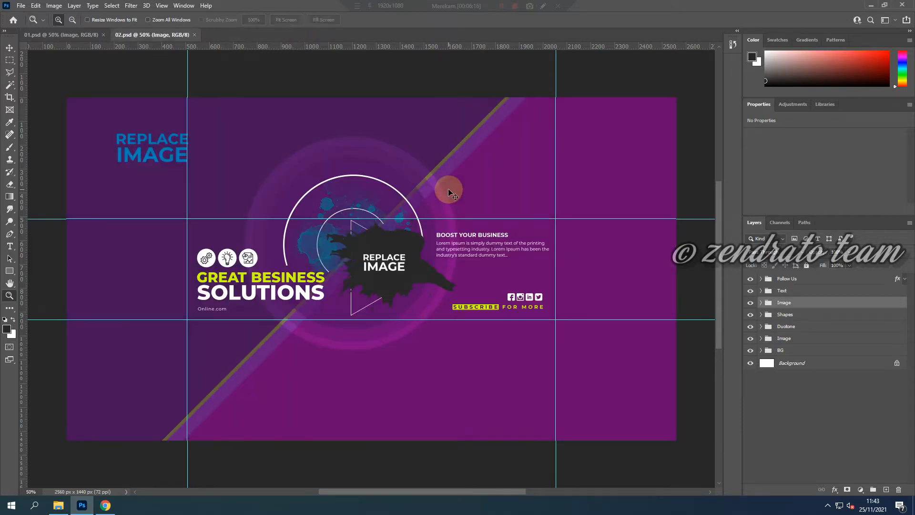
key(ctrl+w)
key(ctrl+w)
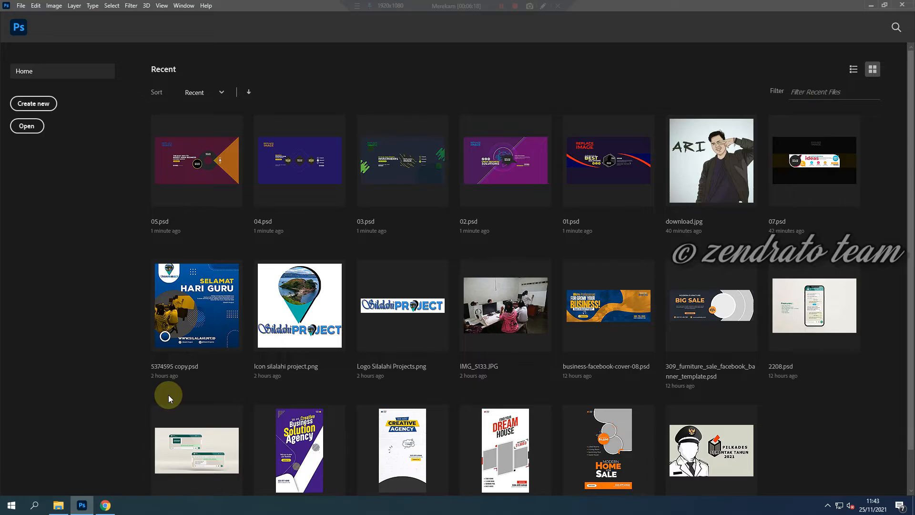
Step: Check the template folder in File Explorer, then open templates 06 to 10 together in Photoshop without updating their text layers
click(62, 509)
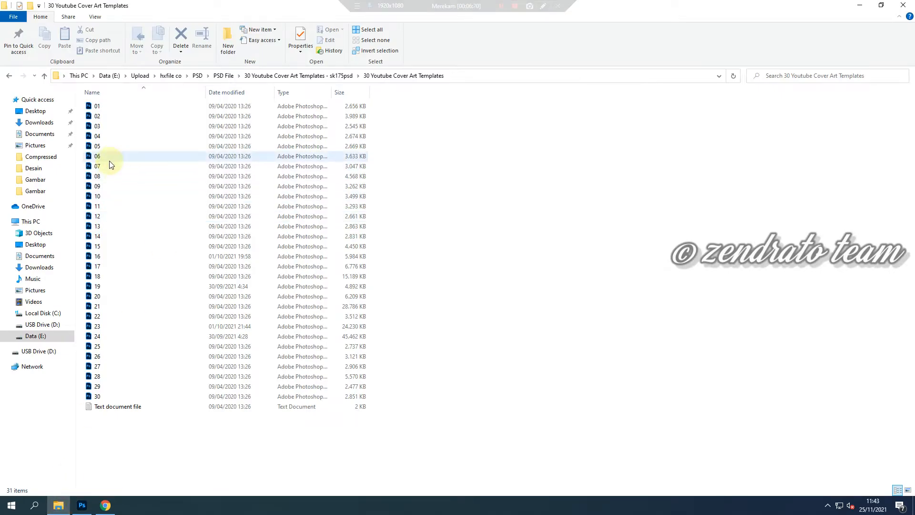
click(85, 507)
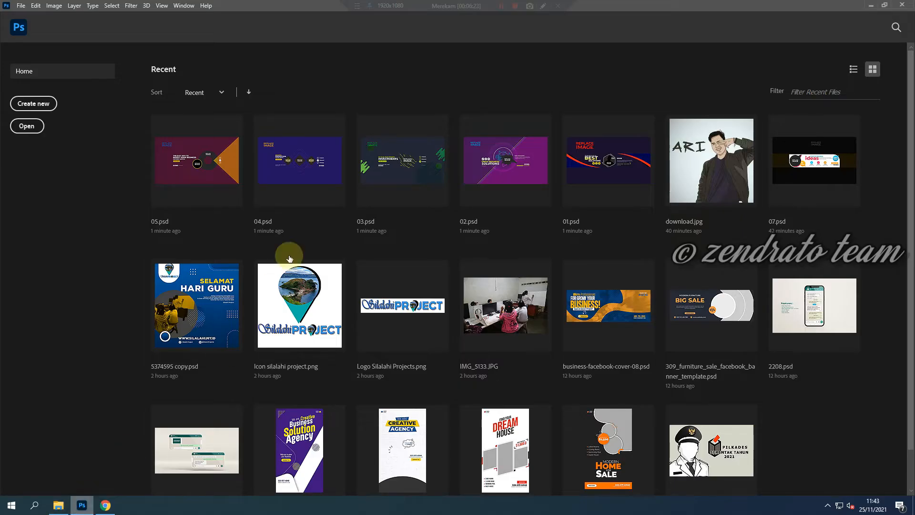
key(ctrl+o)
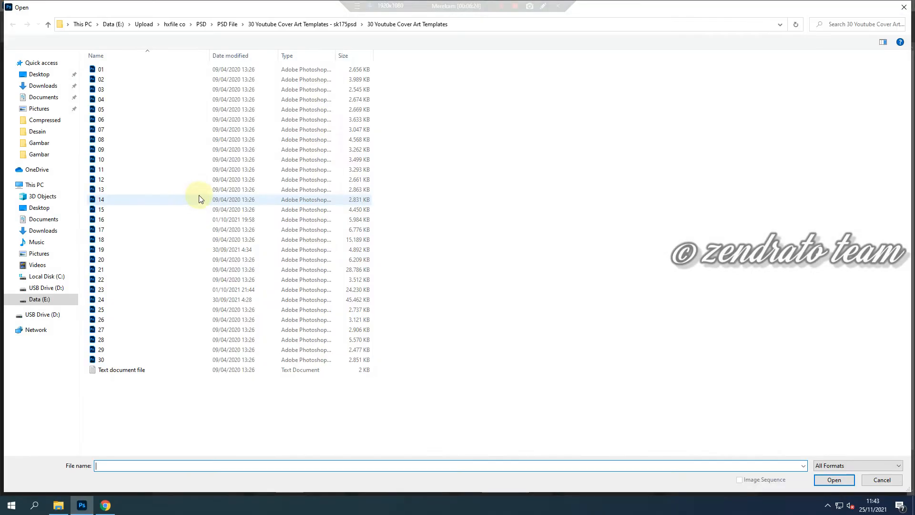
click(113, 120)
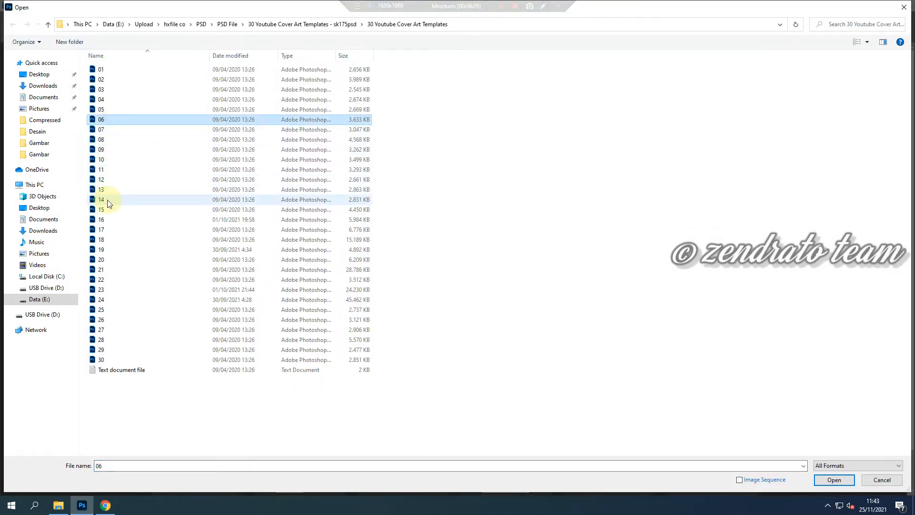
shift+click(107, 161)
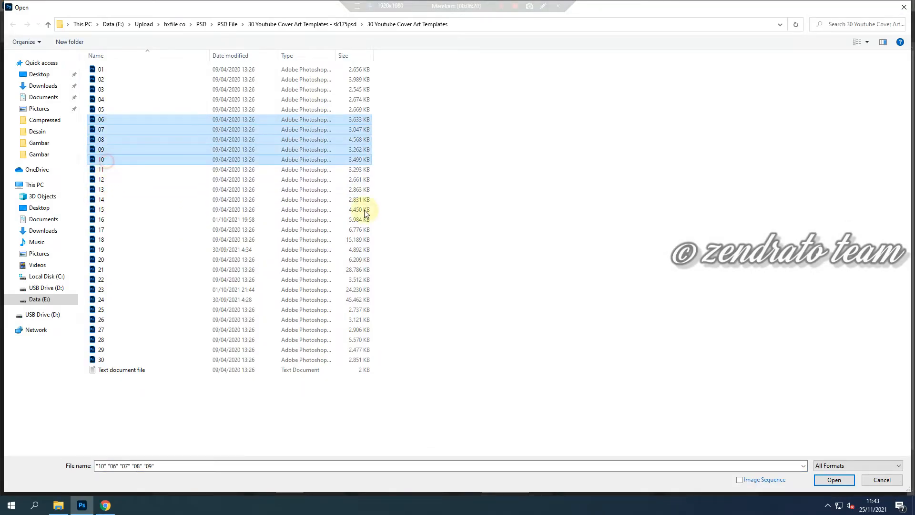
click(834, 483)
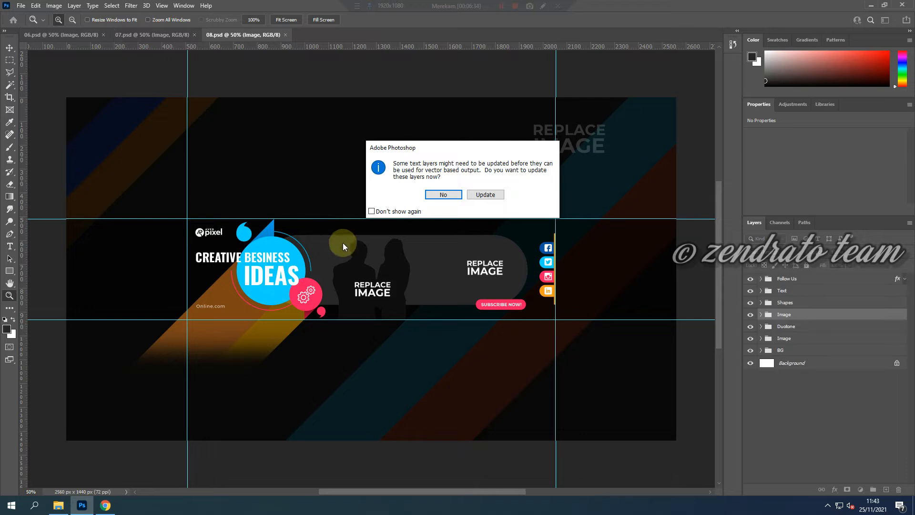
click(450, 195)
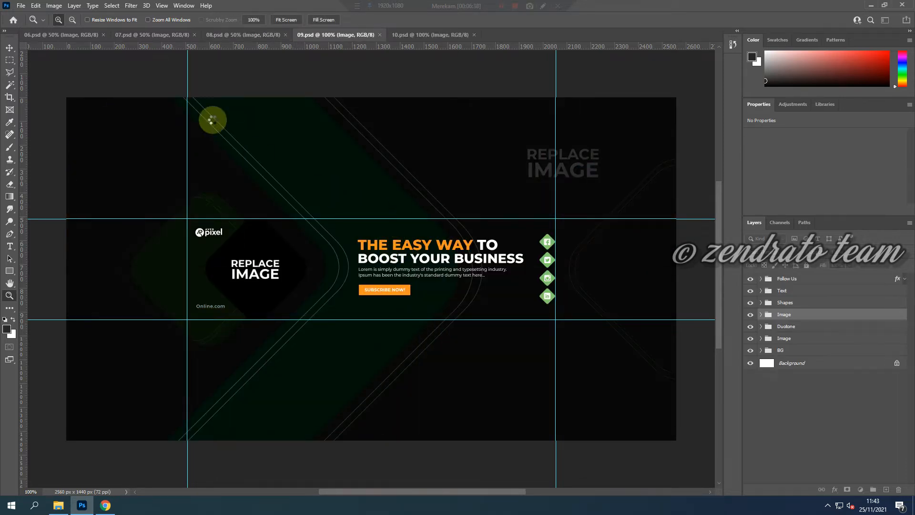
Step: Compare 06.psd with the matching guitarist channel banner in Chrome, hide and reshow its upper Image group, and keep the file open
click(41, 36)
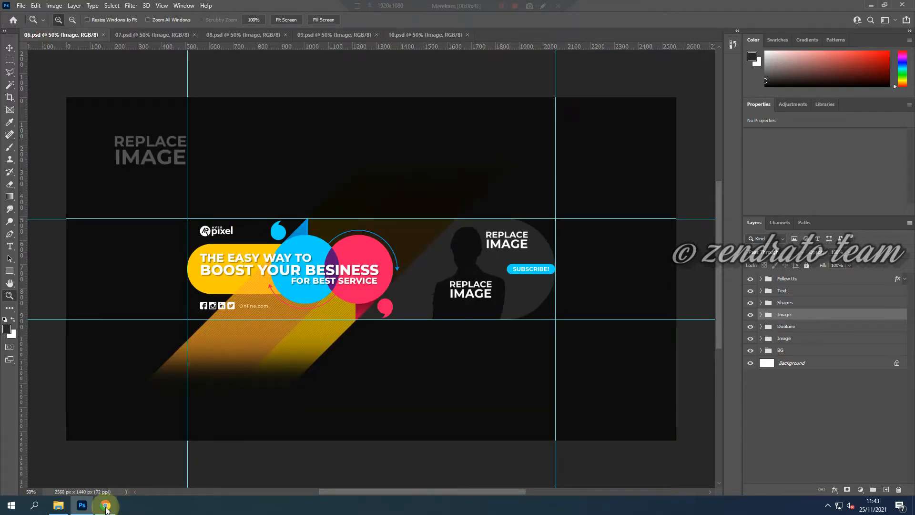
click(106, 508)
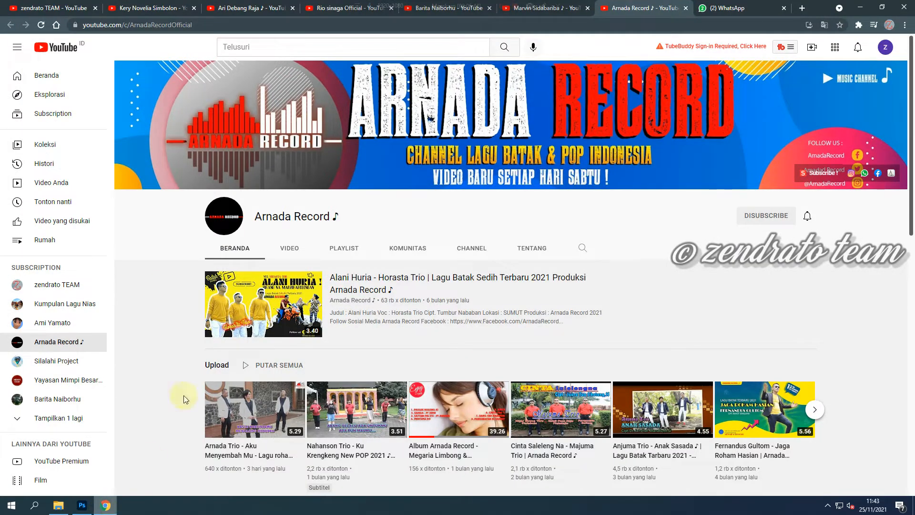
click(547, 9)
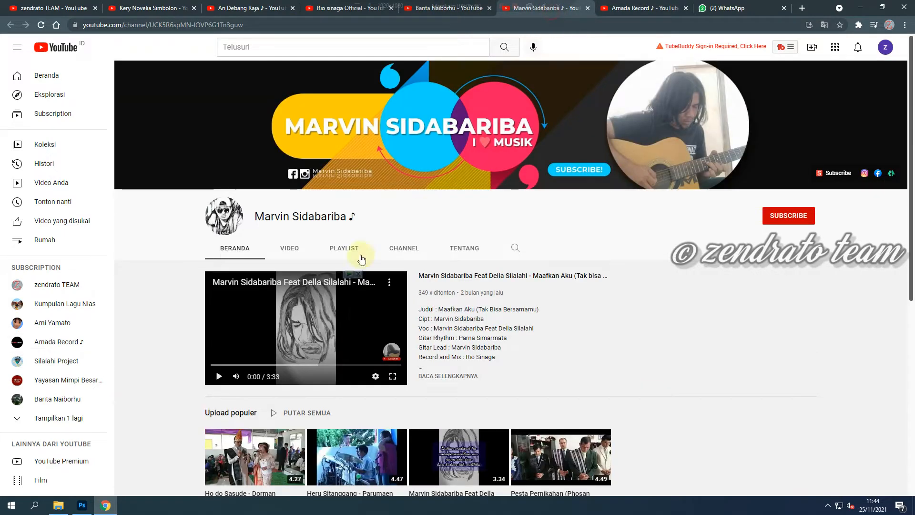
key(alt+Tab)
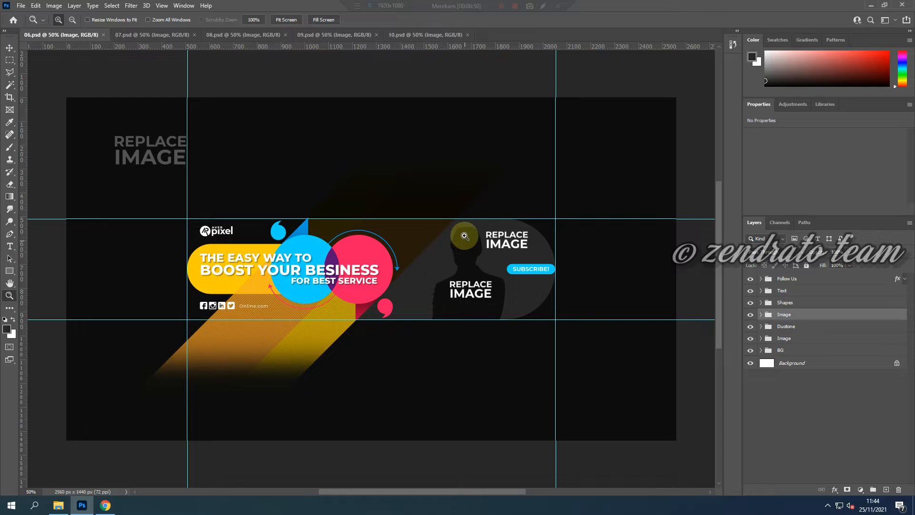
click(750, 314)
click(751, 314)
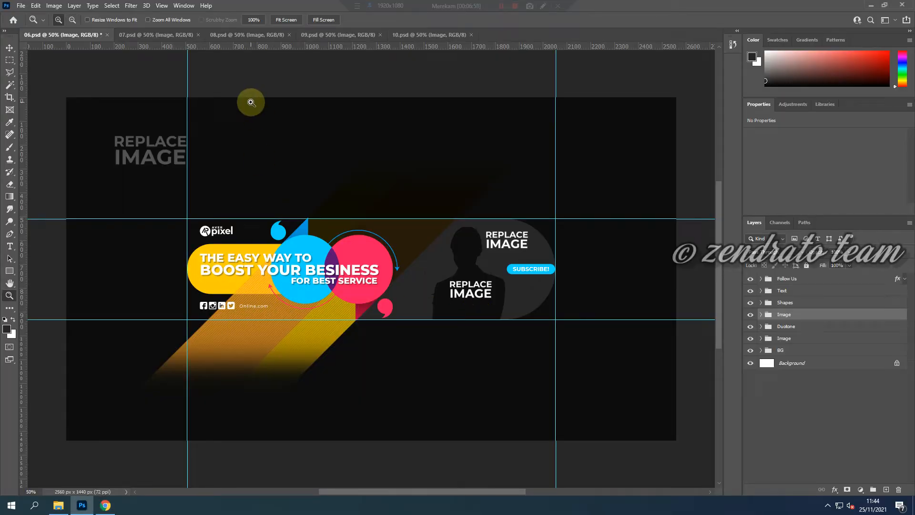
click(107, 35)
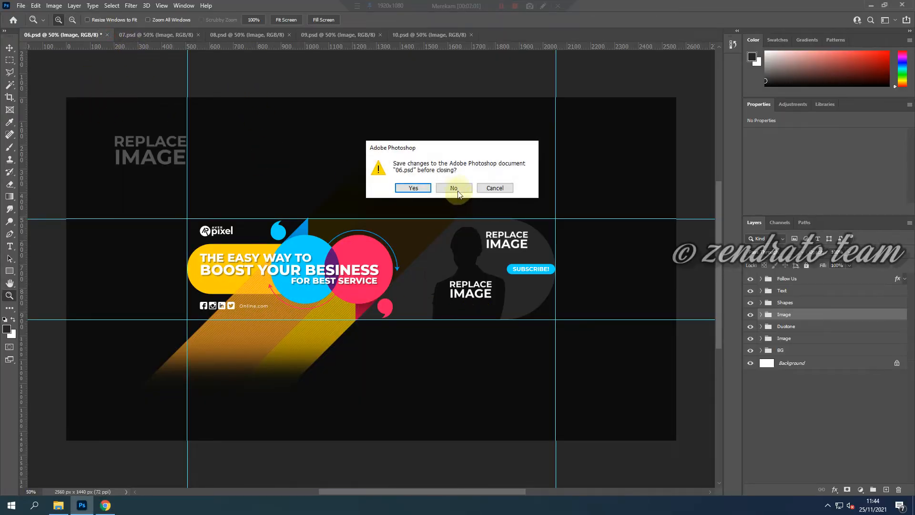
click(495, 188)
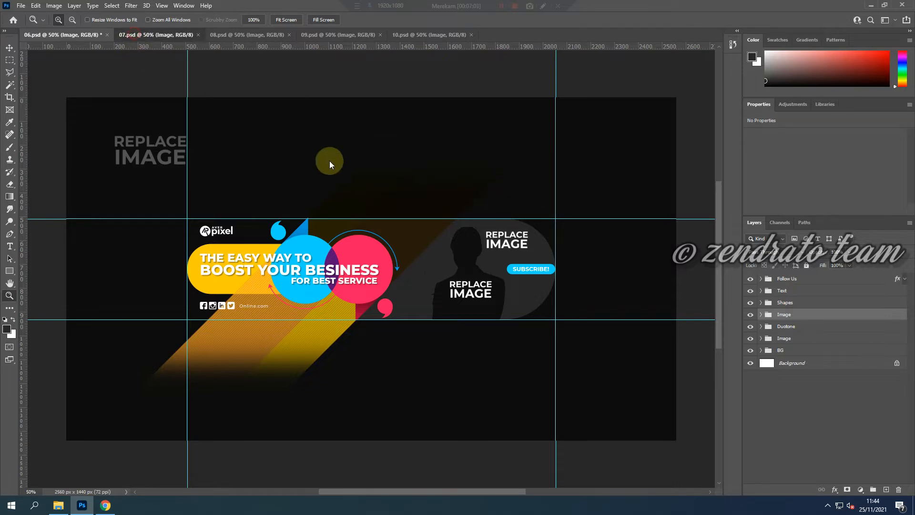
Step: Compare 07.psd with the matching YouTube channel banner in Chrome that has a speech-bubble portrait on a white panel
key(alt+Tab)
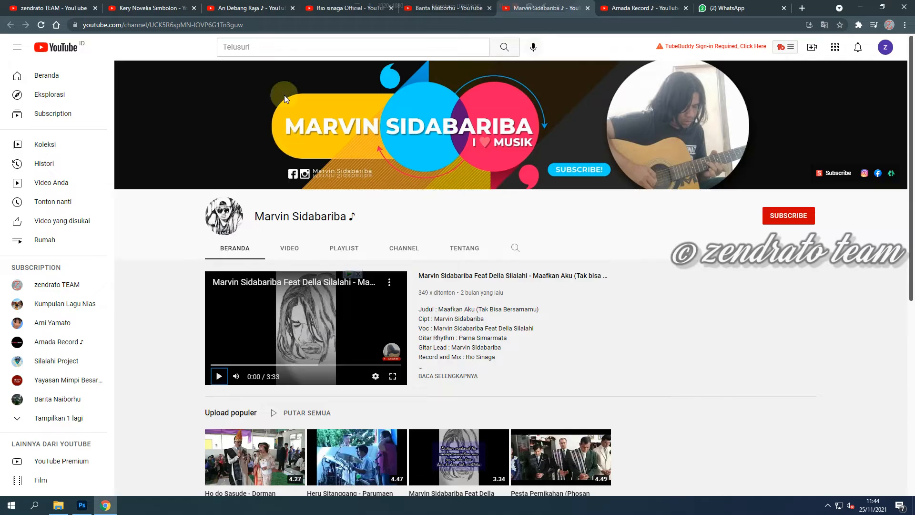
click(241, 12)
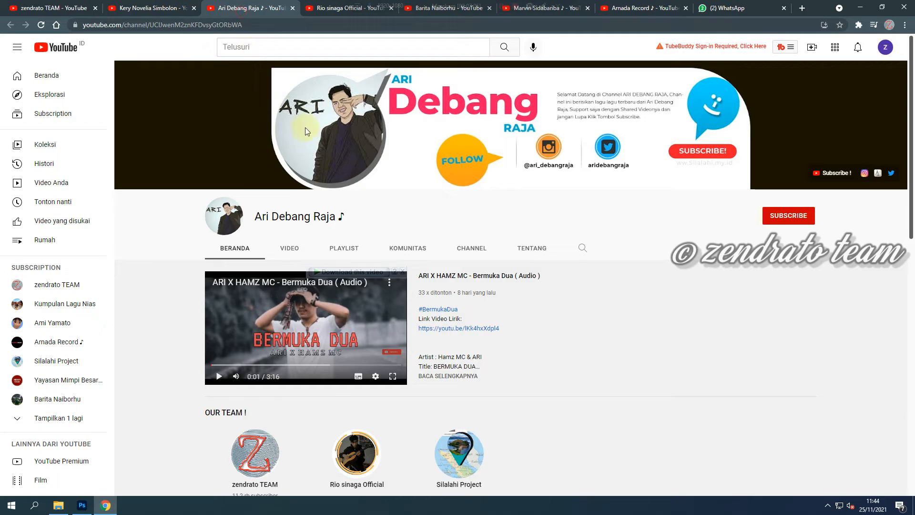
key(alt+Tab)
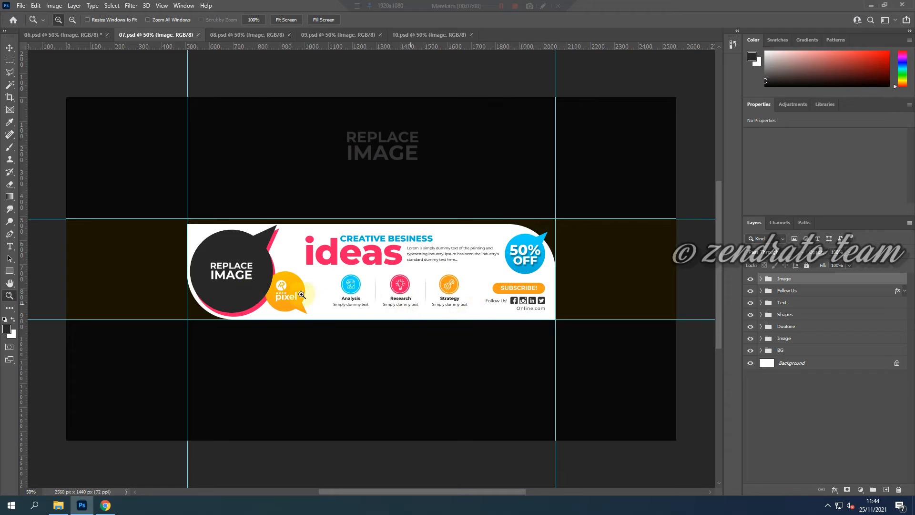
Step: Check 08.psd against the example channel banners in Chrome, and hide and reshow its upper Image group to see the placeholders
click(237, 36)
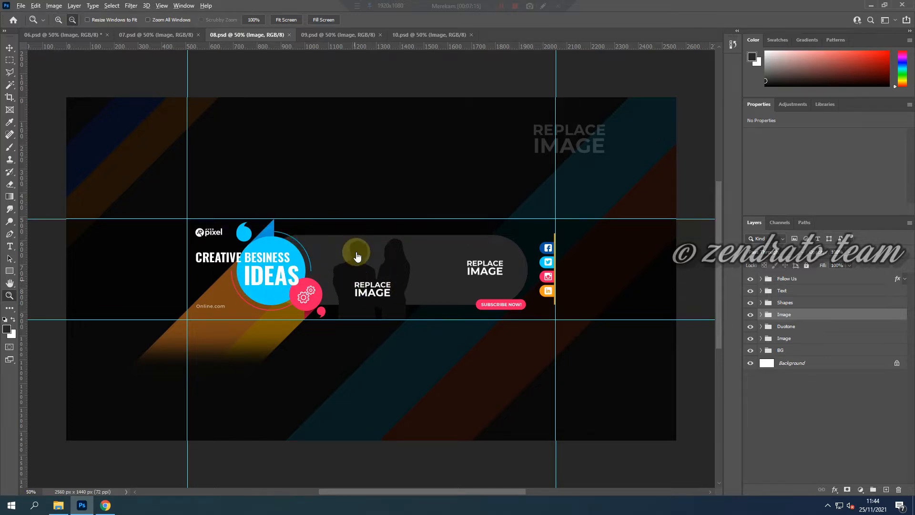
key(alt+Tab)
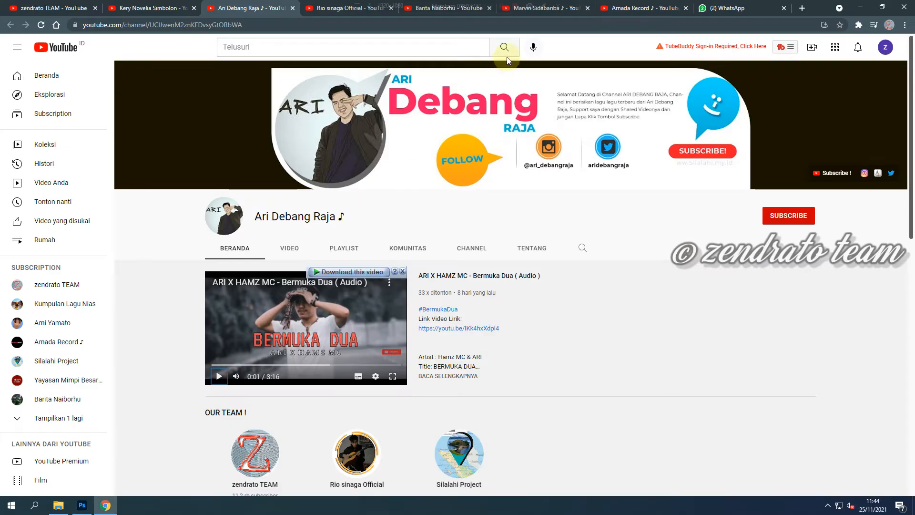
click(345, 9)
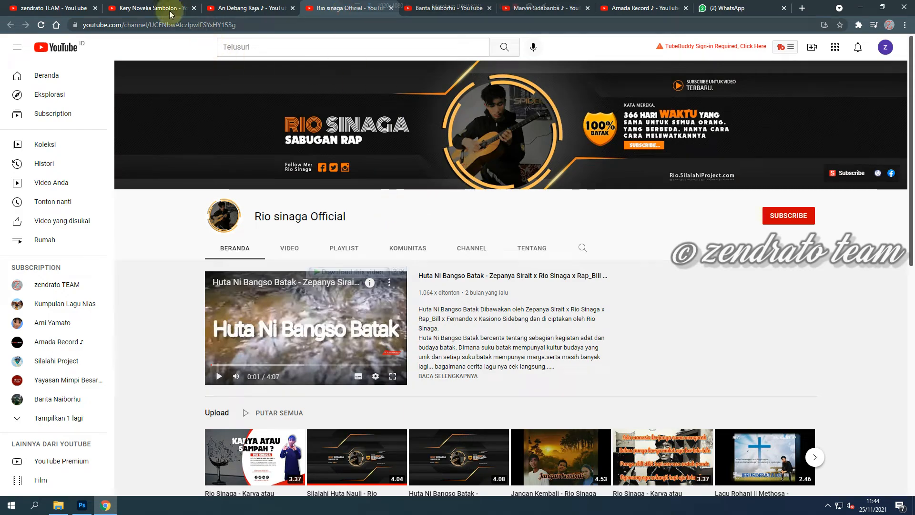
key(alt+Tab)
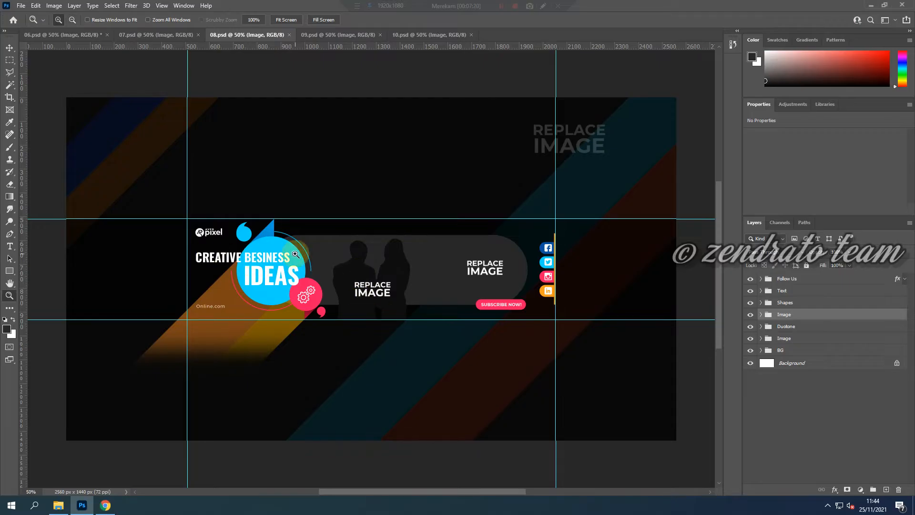
click(751, 315)
click(751, 314)
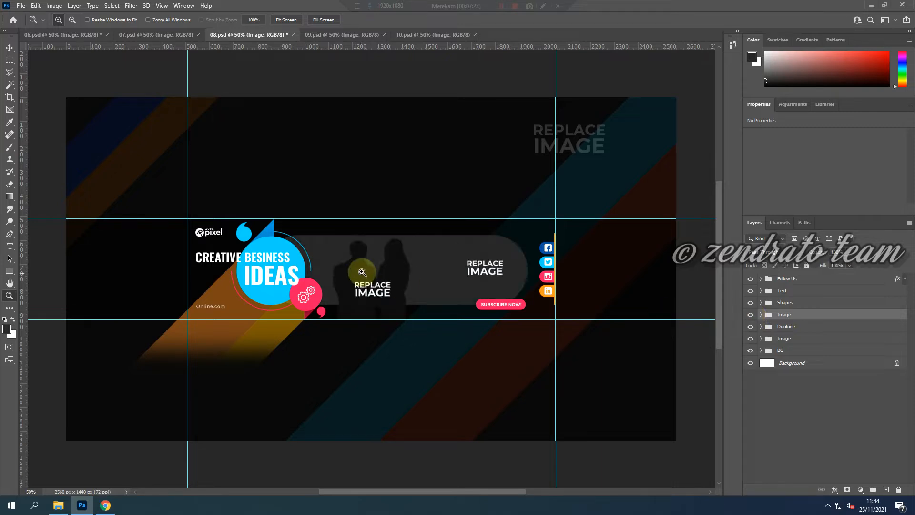
Step: Examine template 09.psd, hiding and reshowing its upper Image group, and fit the whole banner in the window
click(327, 35)
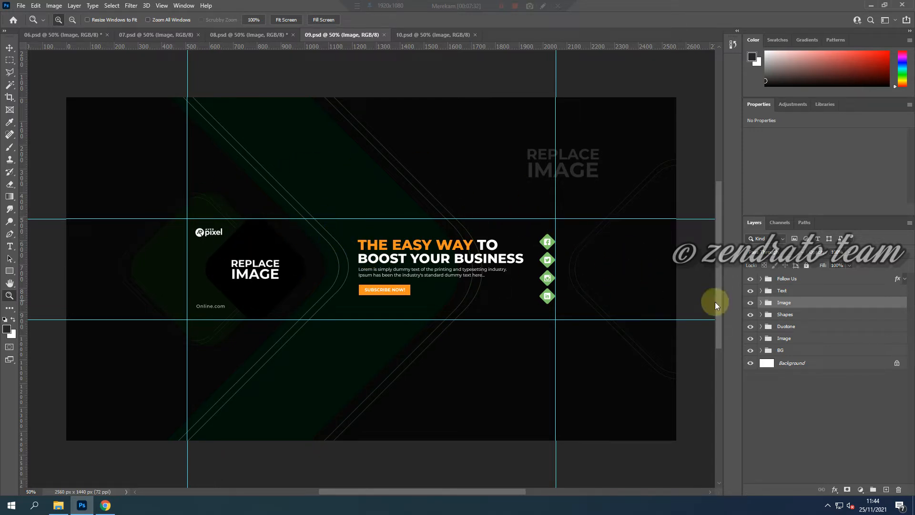
click(750, 303)
click(750, 303)
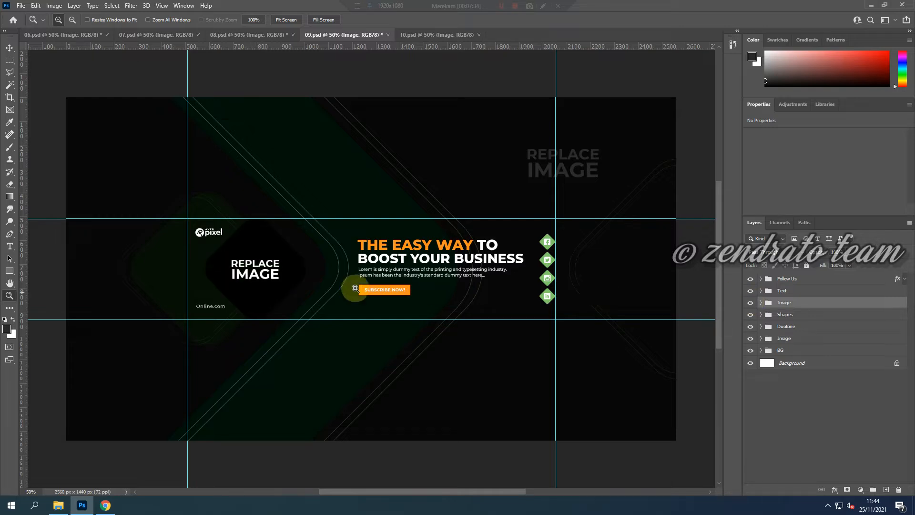
mouse_move(194, 302)
mouse_down()
mouse_move(232, 314)
mouse_move(203, 291)
mouse_up()
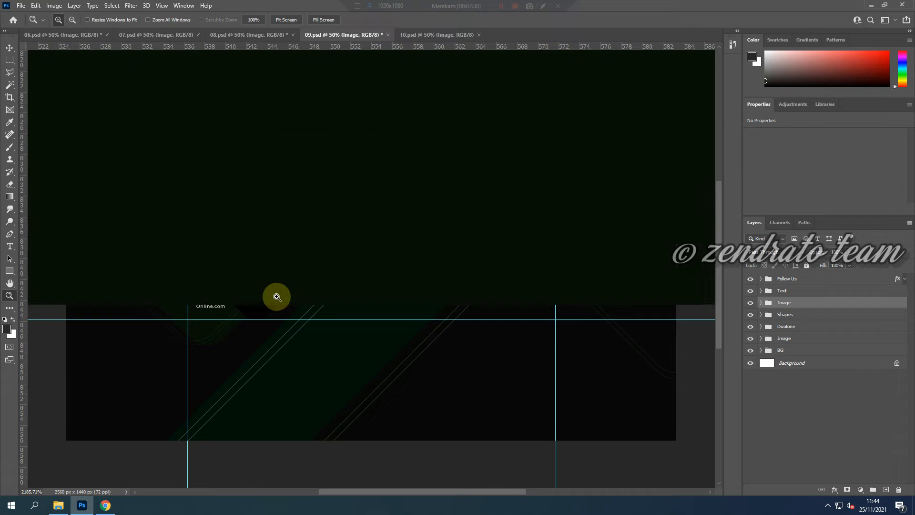
key(ctrl+0)
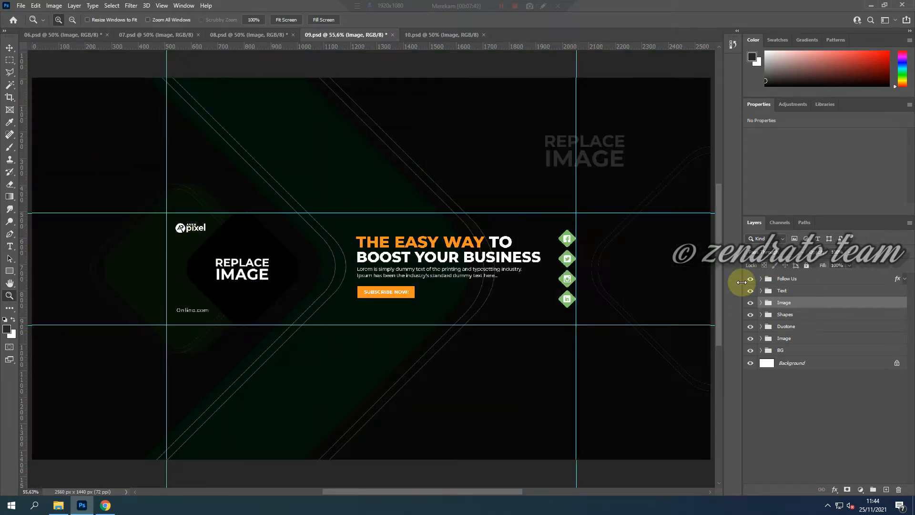
Step: Examine template 10.psd, hiding and reshowing its upper Image group to see the diamond placeholder
scroll(759, 329, up, 1)
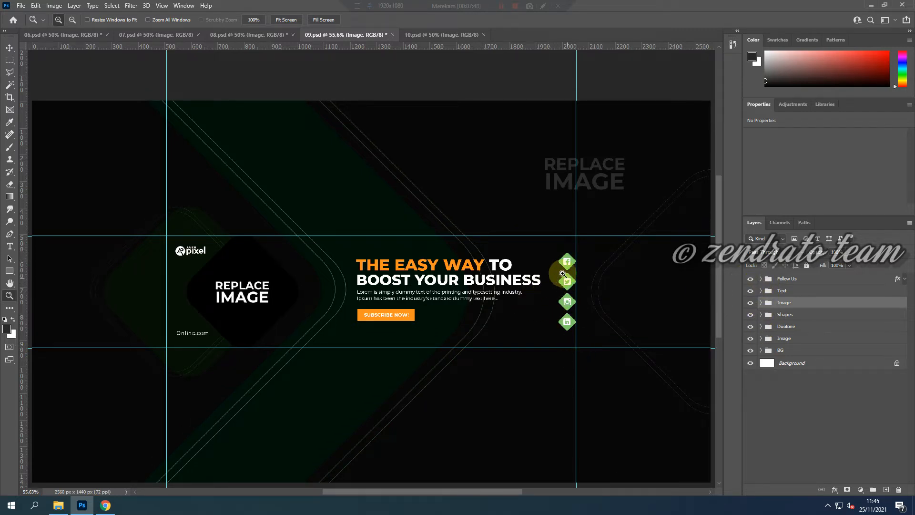
click(424, 34)
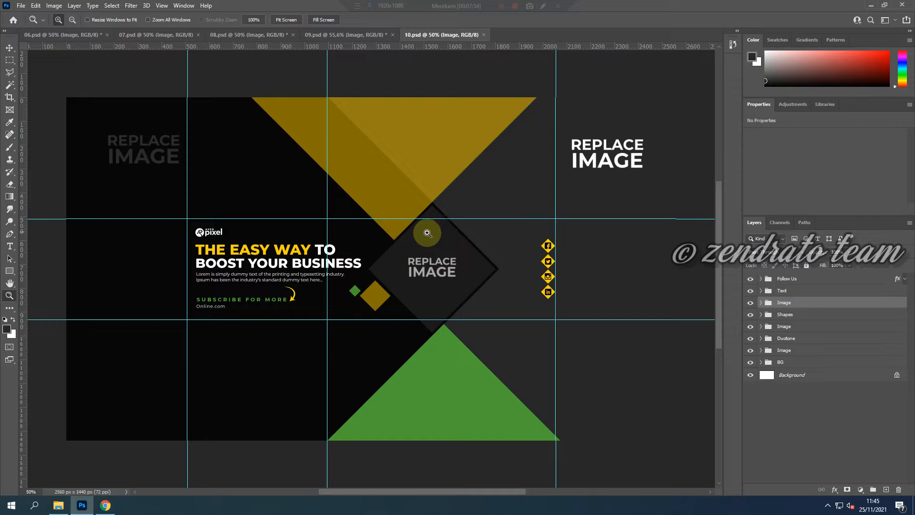
click(749, 303)
click(749, 303)
click(750, 304)
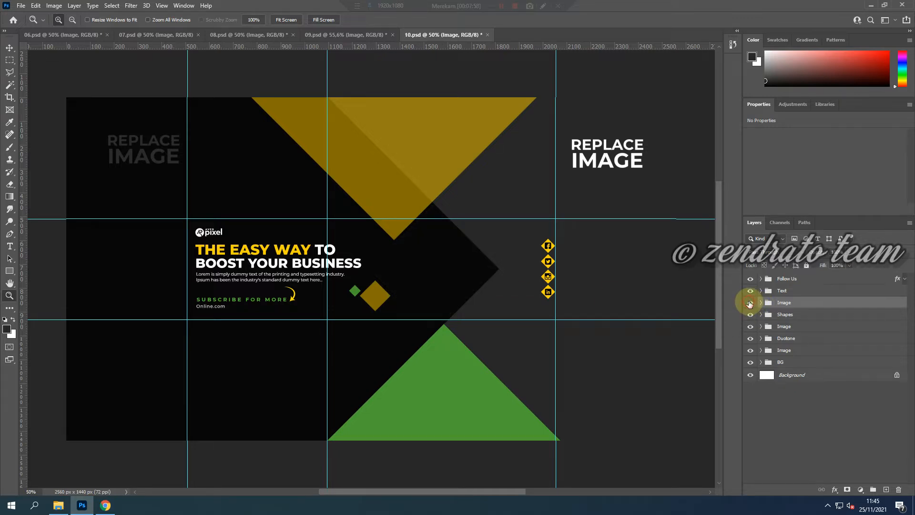
click(750, 303)
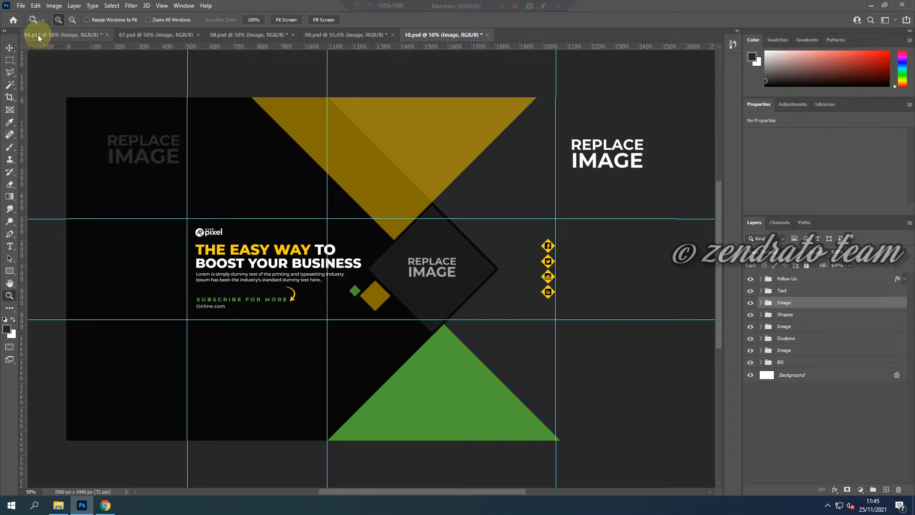
Step: Close templates 06.psd to 09.psd without saving their changes, and close 10.psd as well
click(75, 35)
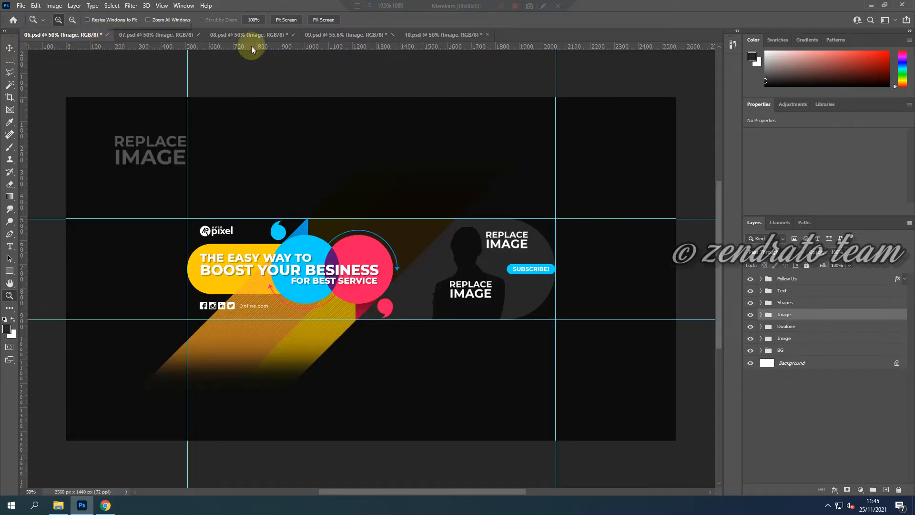
click(107, 36)
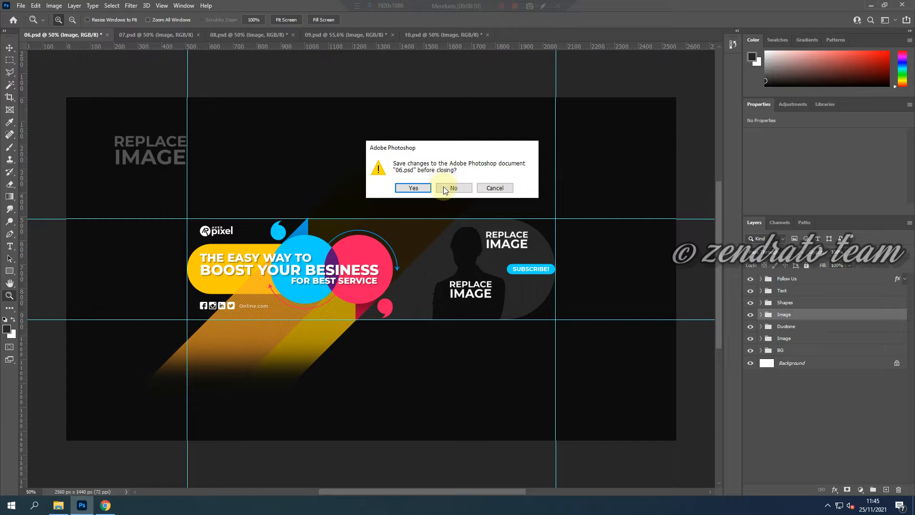
click(445, 187)
click(106, 35)
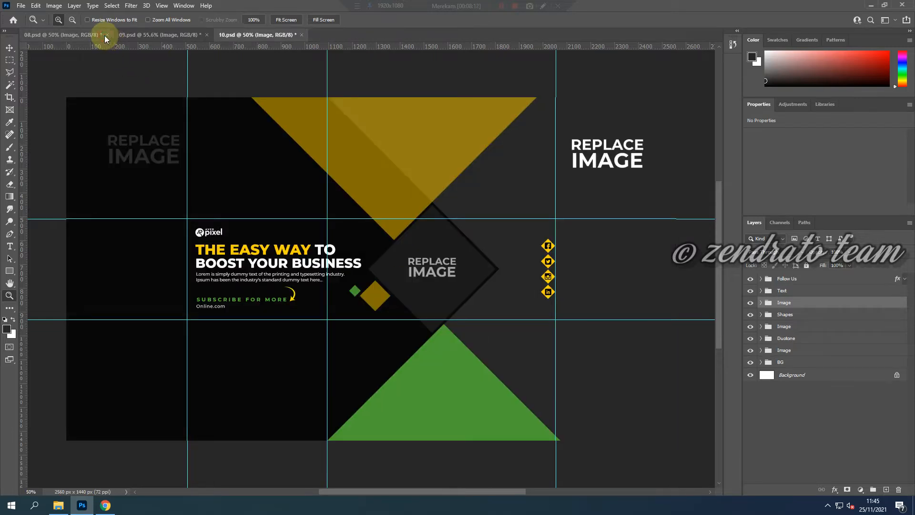
click(106, 35)
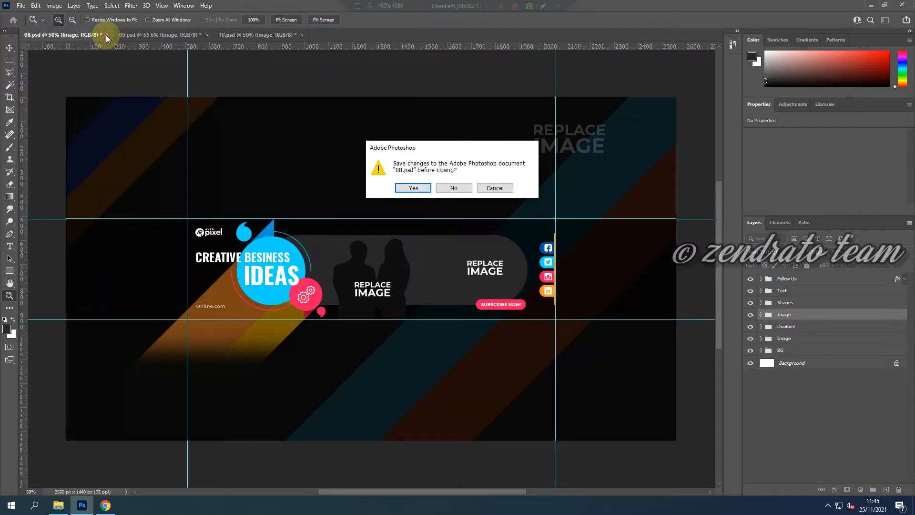
click(466, 189)
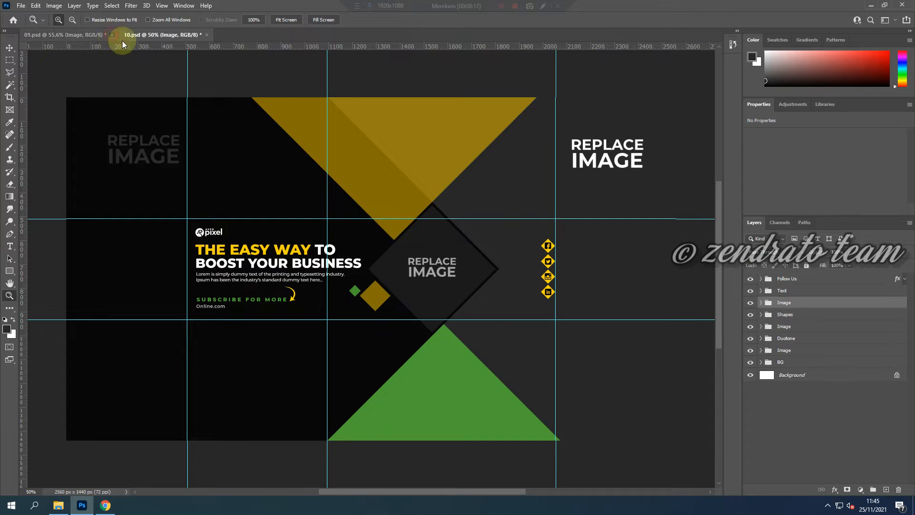
click(113, 35)
click(444, 189)
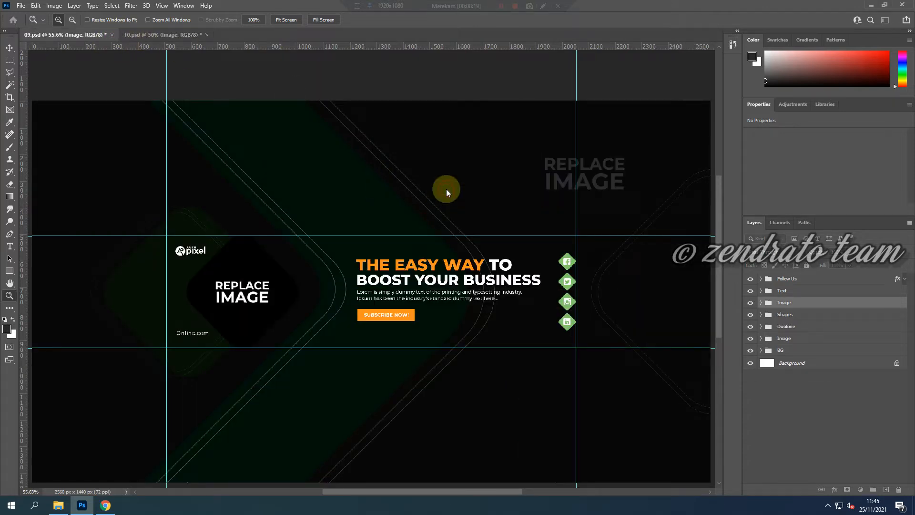
click(108, 36)
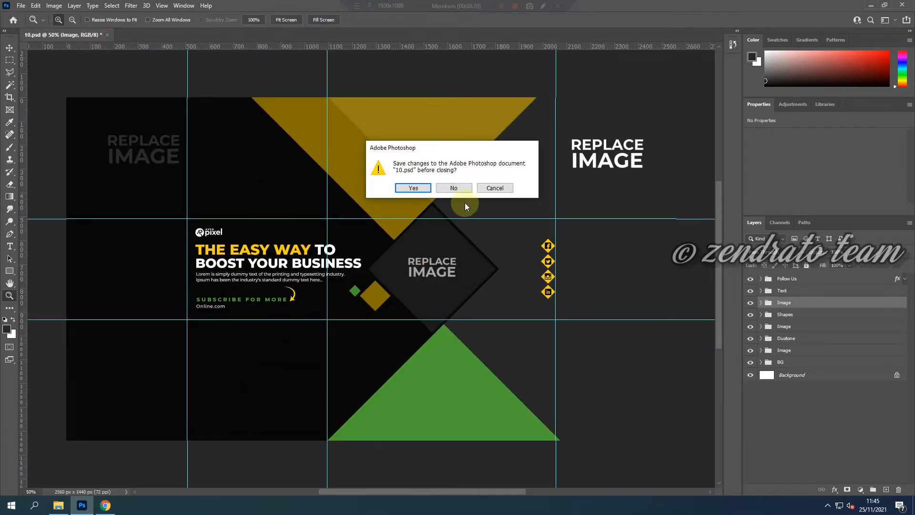
key(Return)
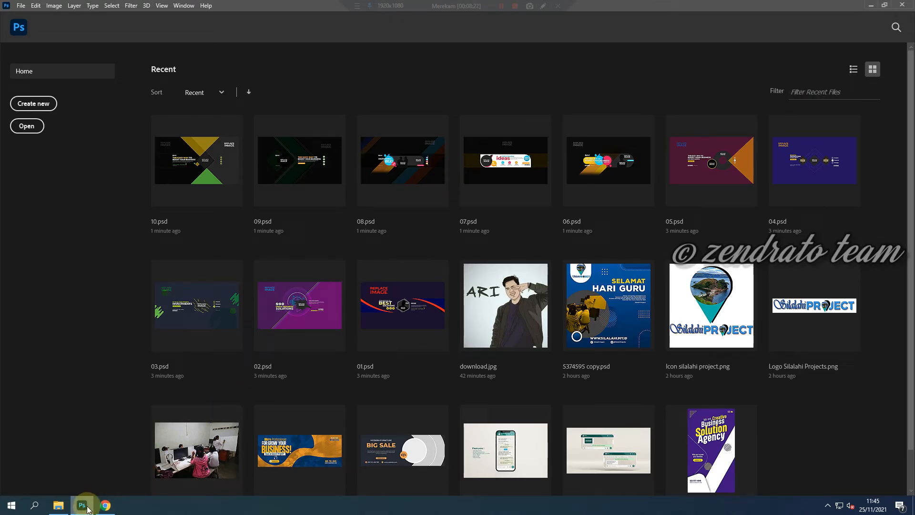
Step: Look over the remaining templates in File Explorer and the orange zendrato TEAM channel banner in Chrome
click(58, 505)
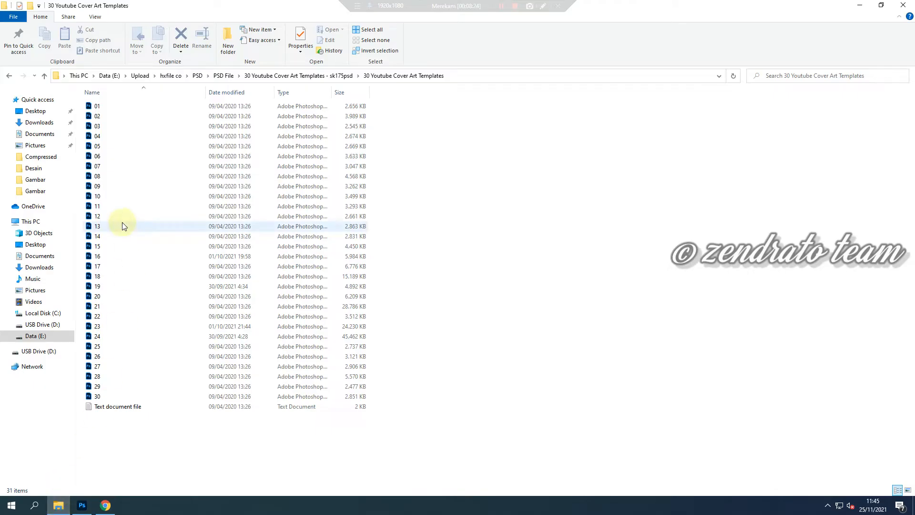
click(118, 208)
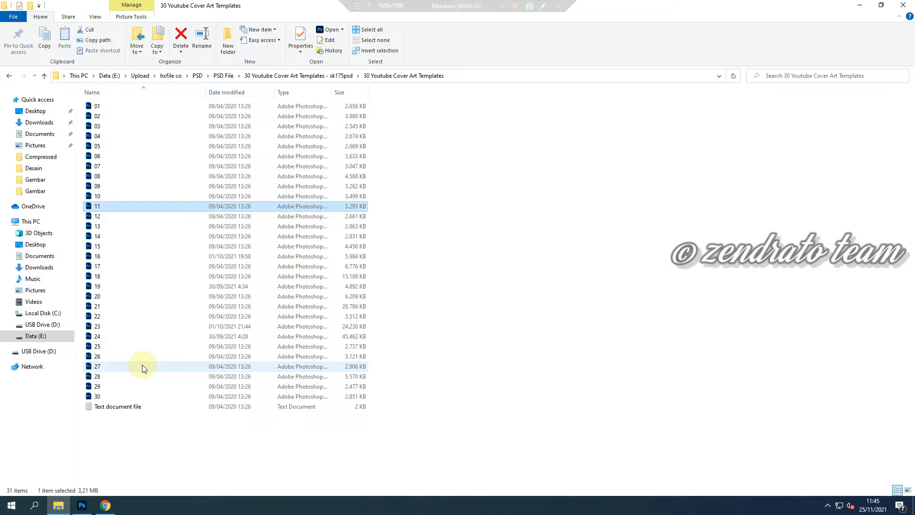
click(106, 505)
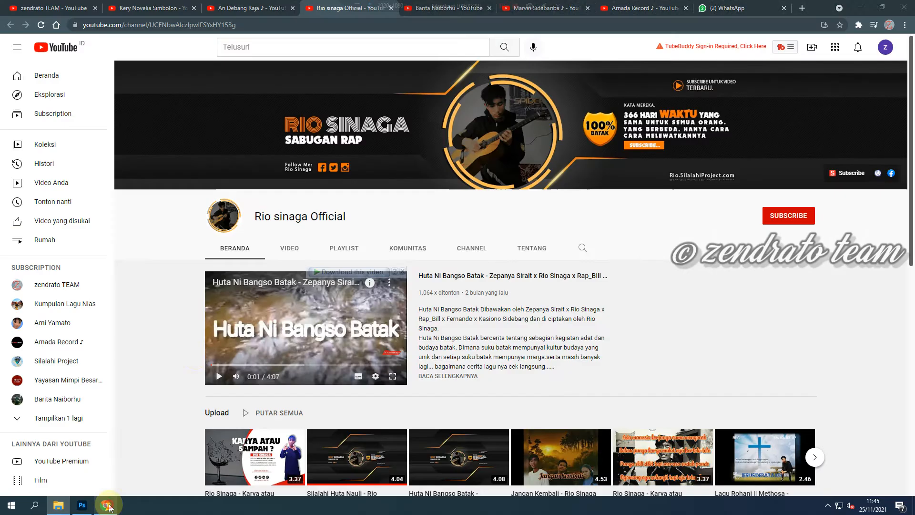
click(86, 14)
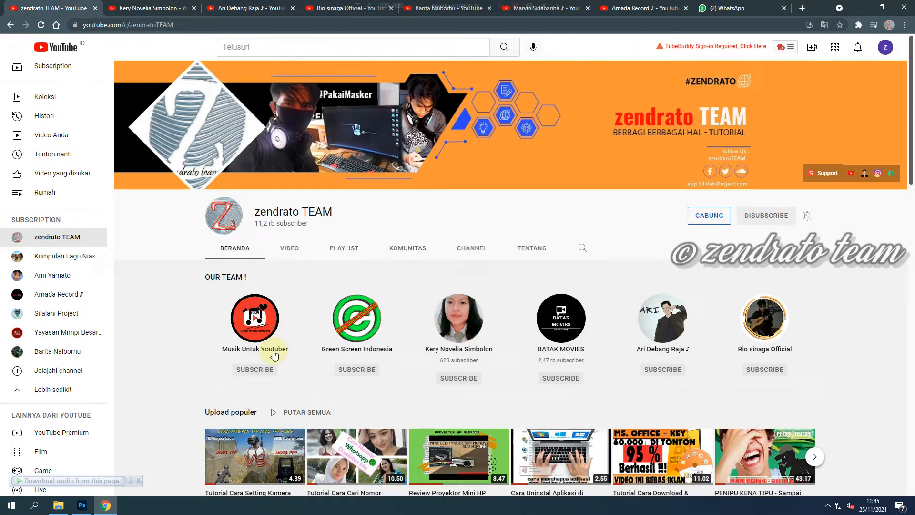
key(alt+Tab)
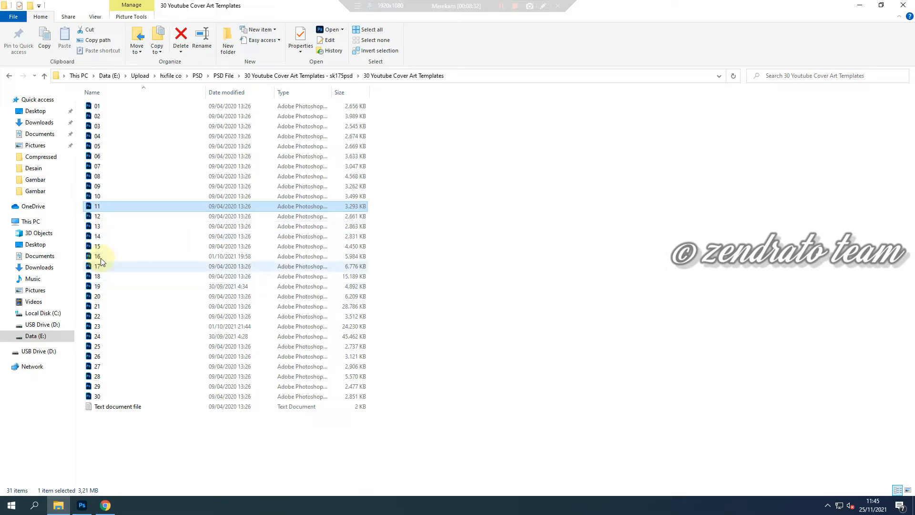
Step: Open templates 11 to 20 from the 30 Youtube Cover Art Templates folder in Photoshop, declining to update the text layers
click(82, 505)
click(32, 126)
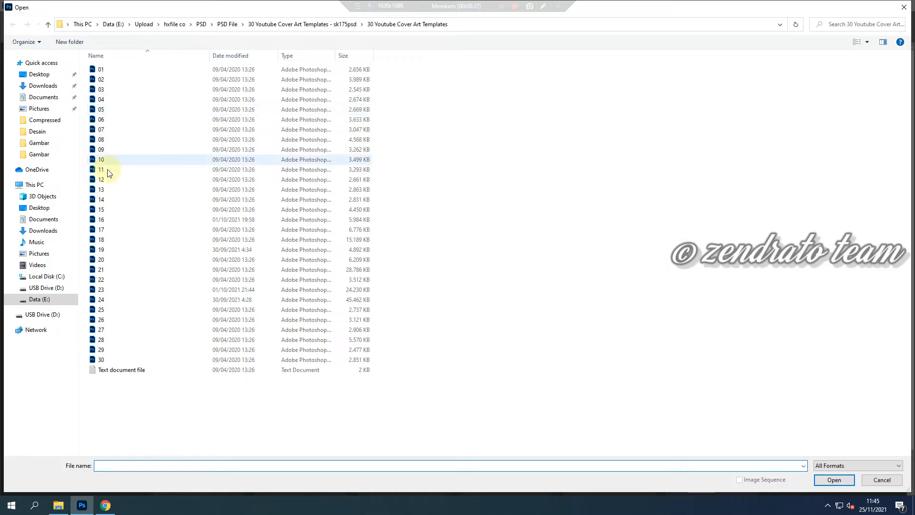
click(108, 169)
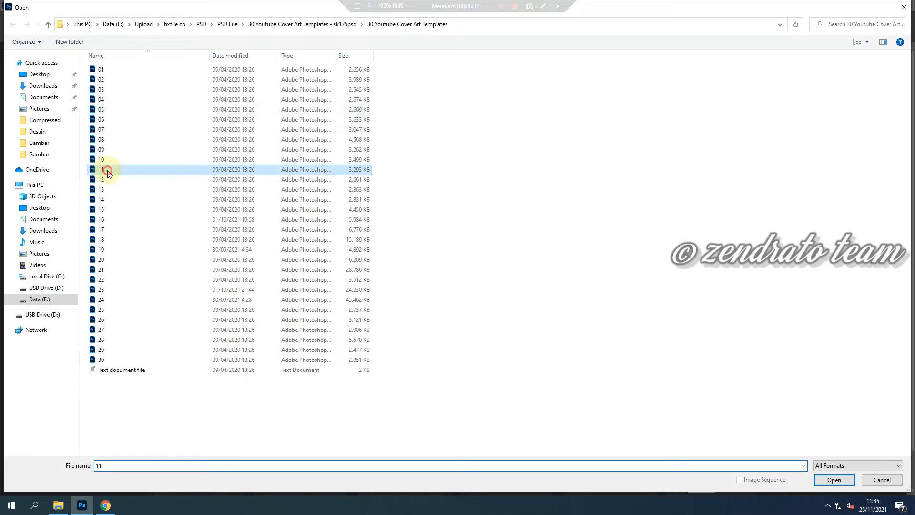
shift+click(112, 261)
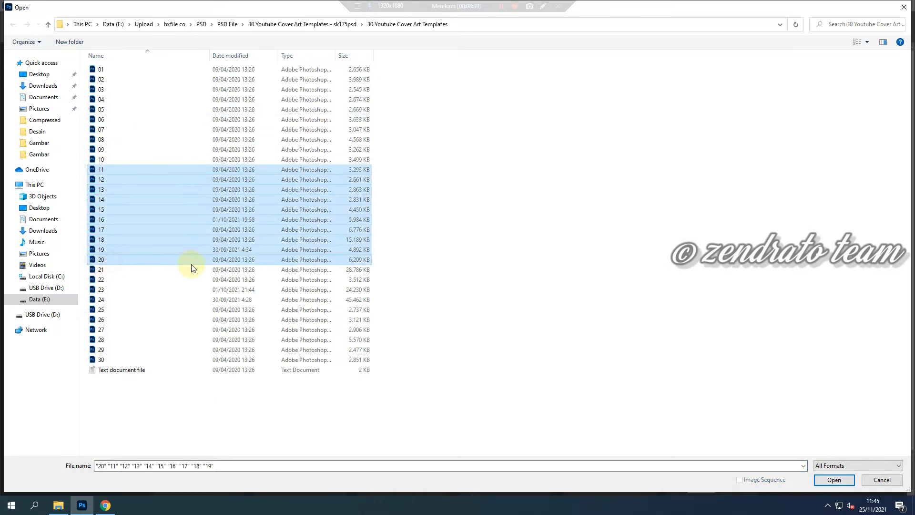
click(834, 480)
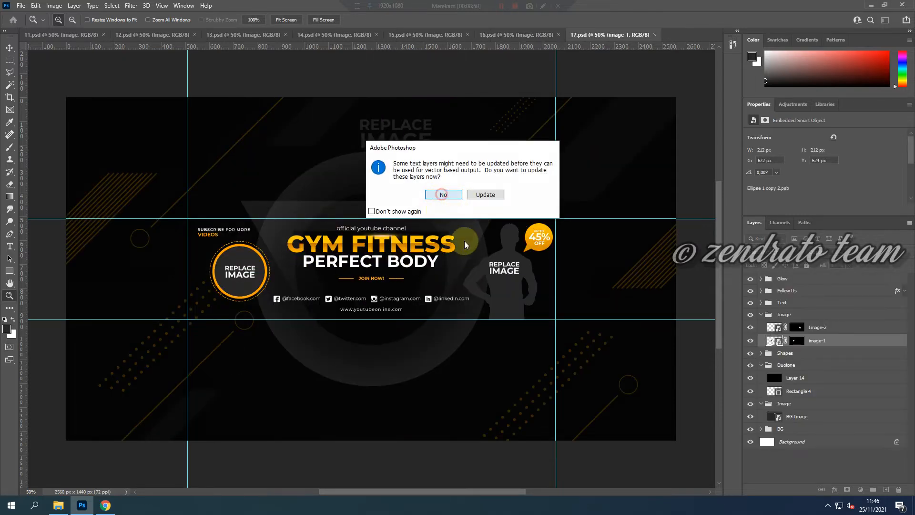
click(443, 194)
click(452, 200)
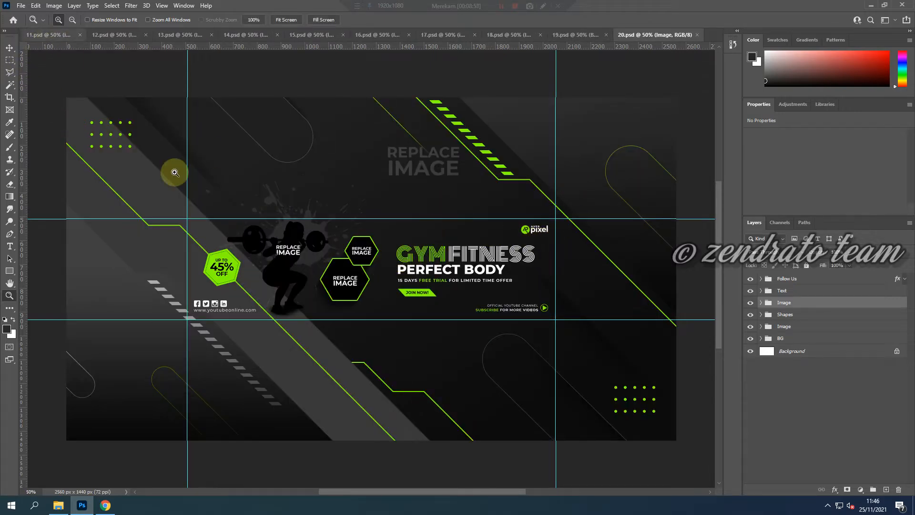
Step: Examine 11.psd and 12.psd, hiding and reshowing the upper Image group of 12.psd and inspecting its 40% OFF badge up close
click(48, 34)
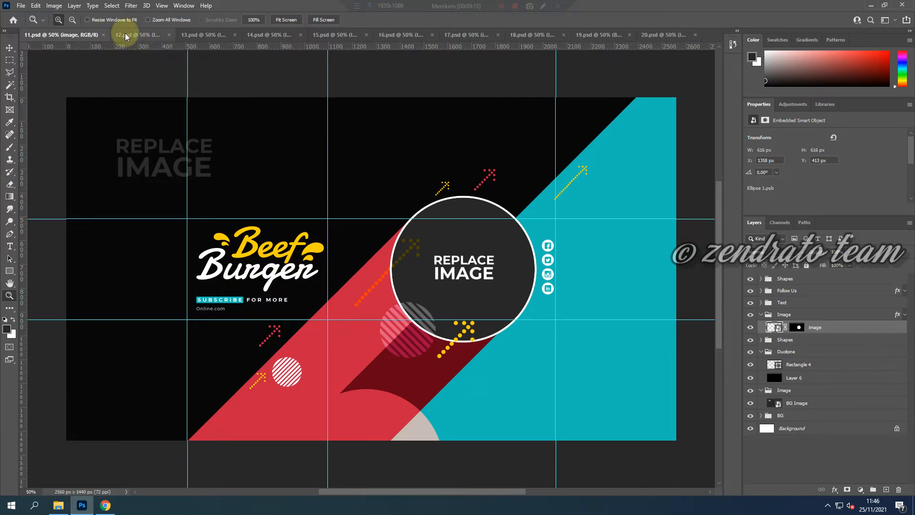
key(ctrl+Tab)
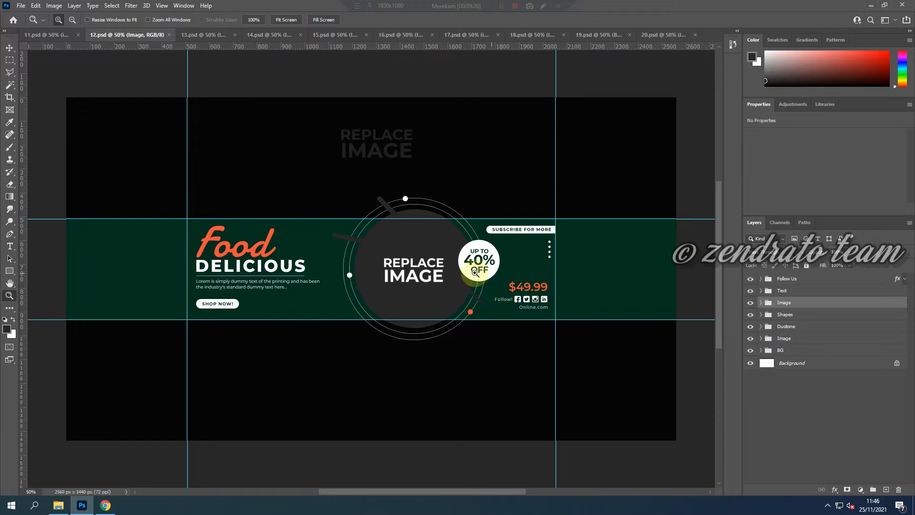
click(750, 303)
click(750, 302)
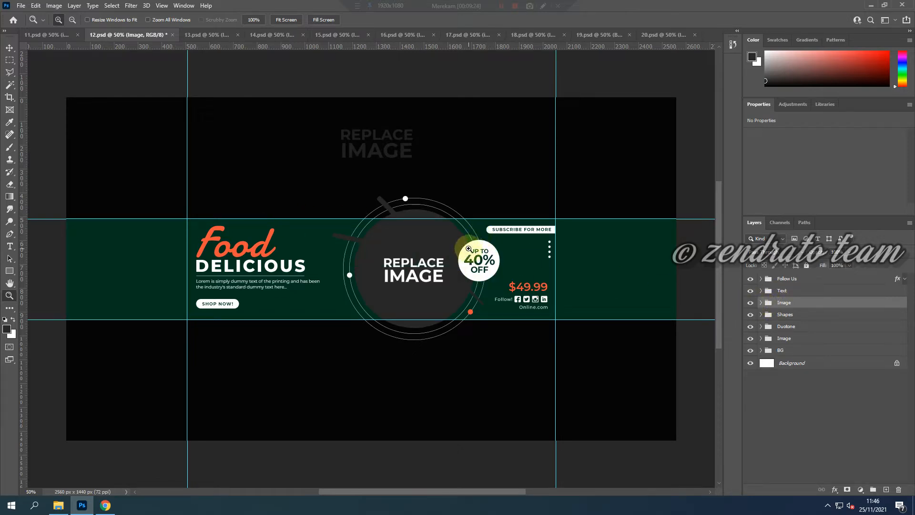
drag(457, 245, 503, 281)
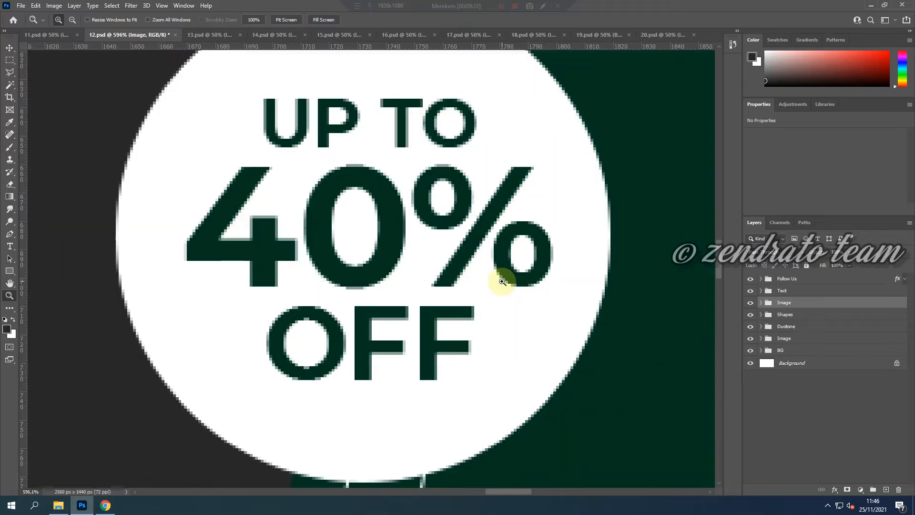
alt+click(424, 230)
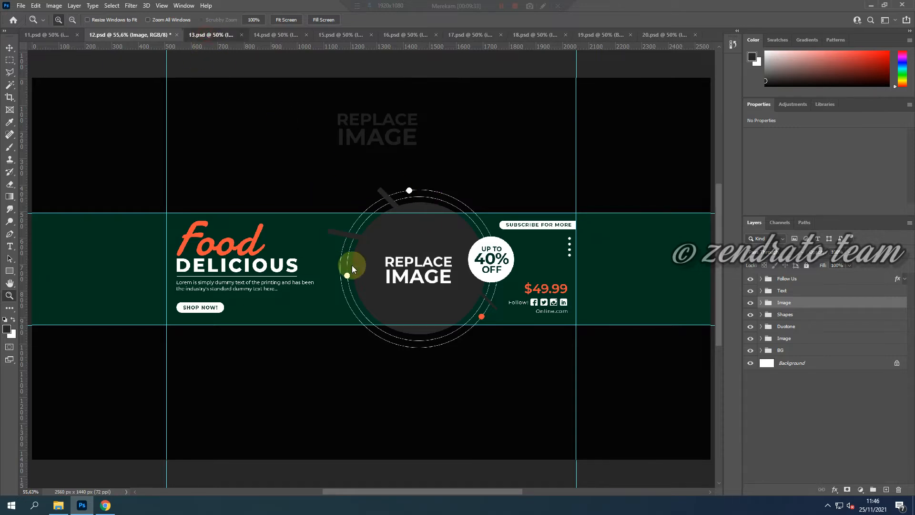
Step: Examine 13.psd by hiding and reshowing its Text group, and expand the group to toggle the $79.99 layer off and on
key(ctrl+Tab)
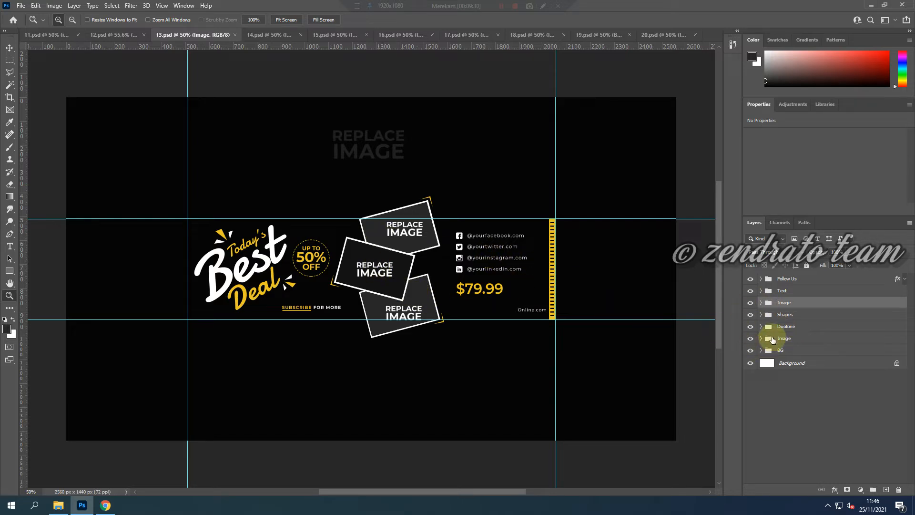
click(750, 292)
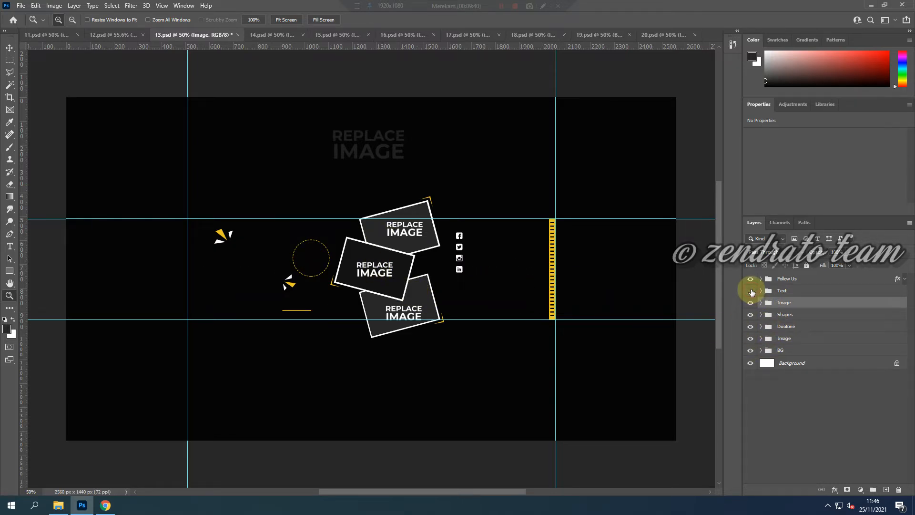
click(750, 291)
click(761, 291)
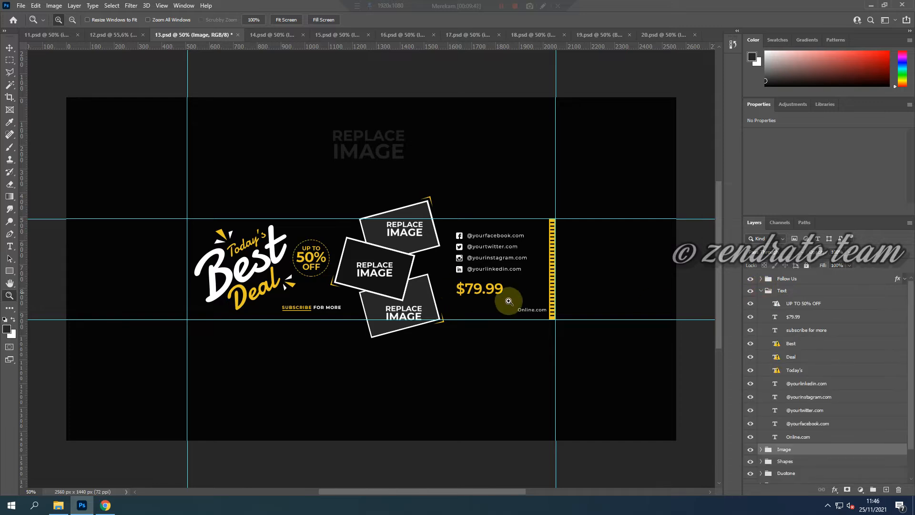
scroll(782, 472, down, 2)
scroll(784, 388, up, 2)
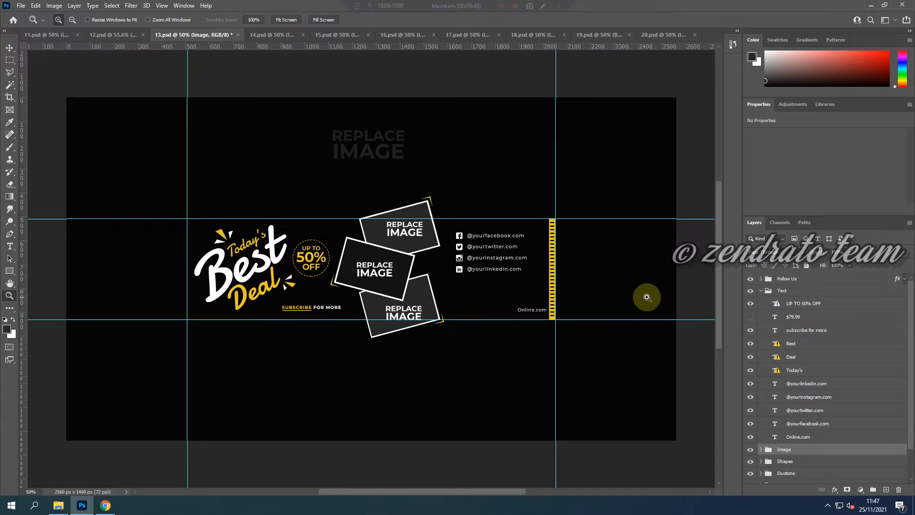
click(751, 317)
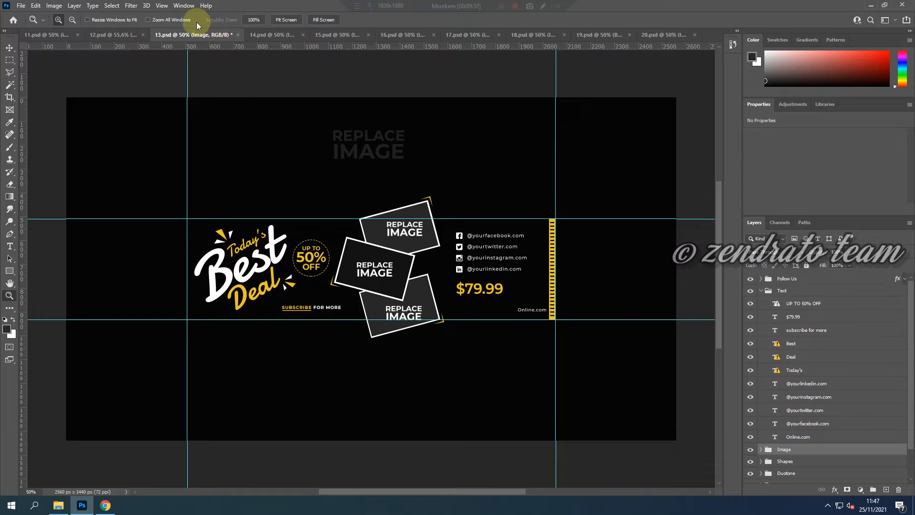
Step: View templates 14.psd, 15.psd and 16.psd one after another to compare their banner layouts
click(272, 33)
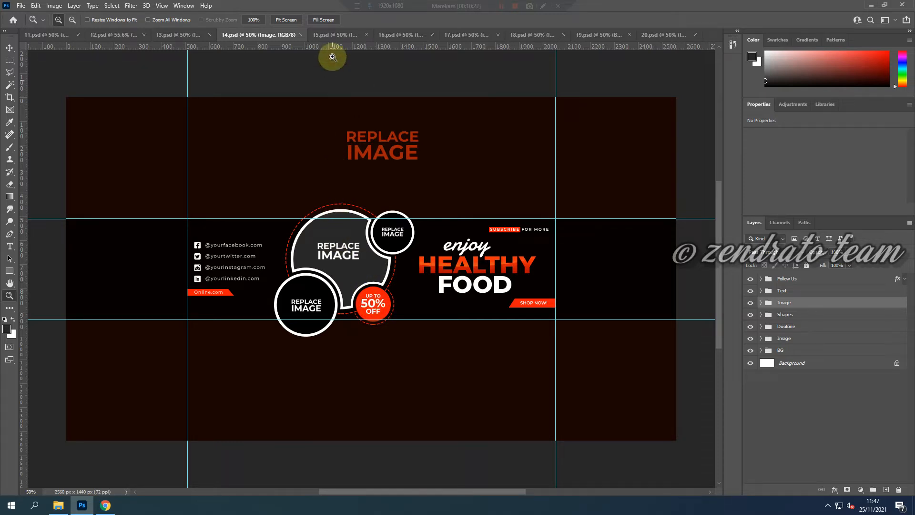
click(337, 34)
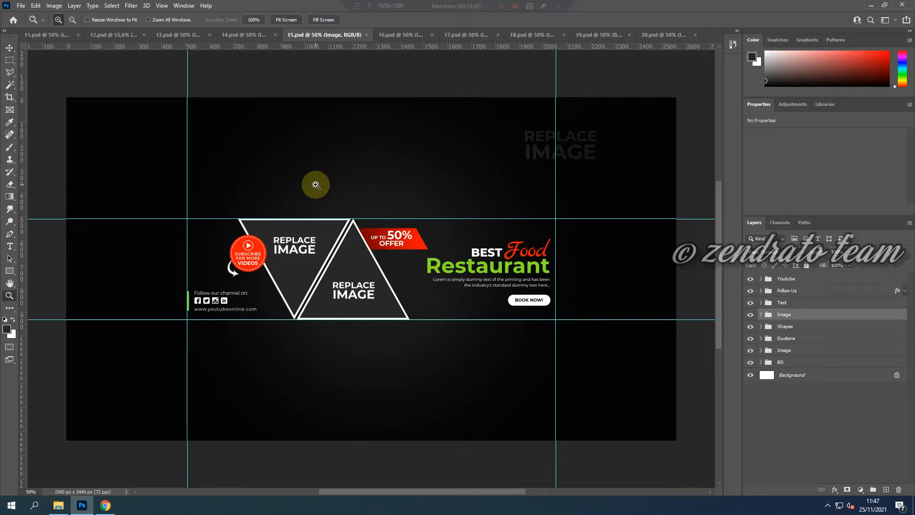
click(390, 36)
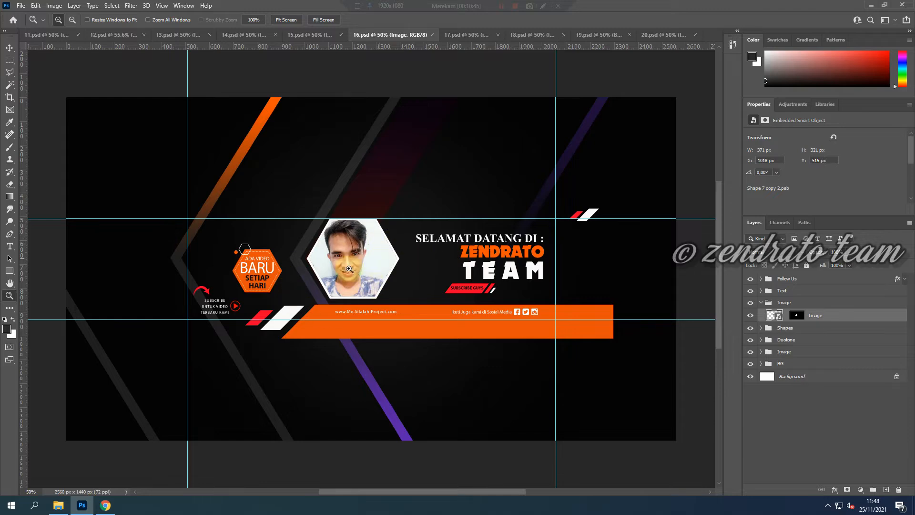
Step: Switch to Chrome, open the signed-in account's own YouTube channel page to view its banner, and return to Photoshop
click(105, 505)
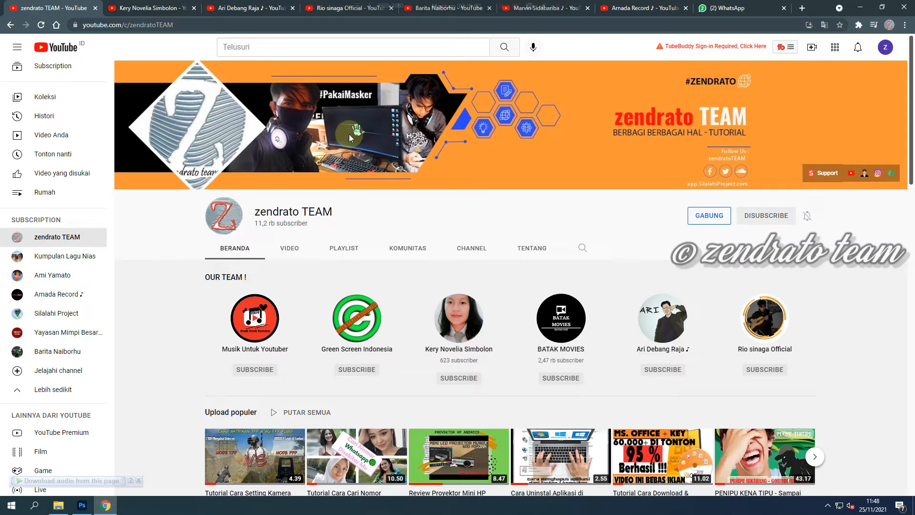
click(887, 47)
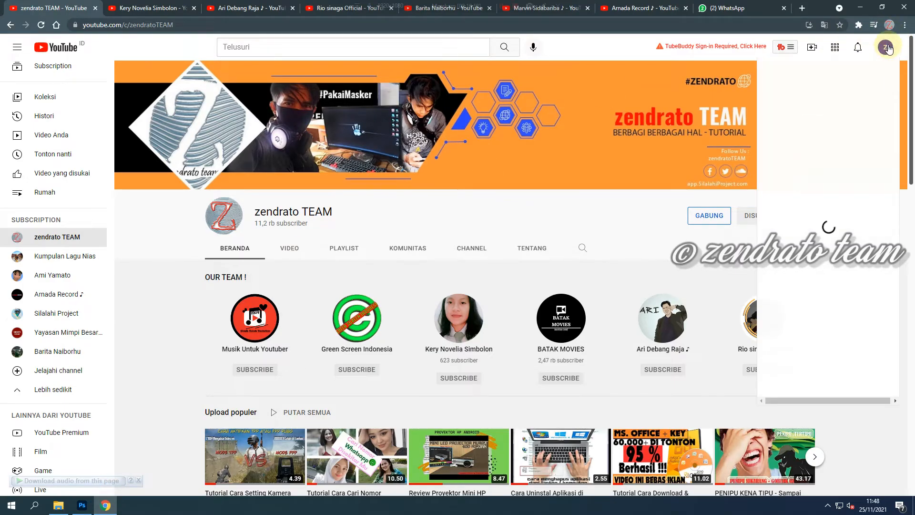
click(817, 107)
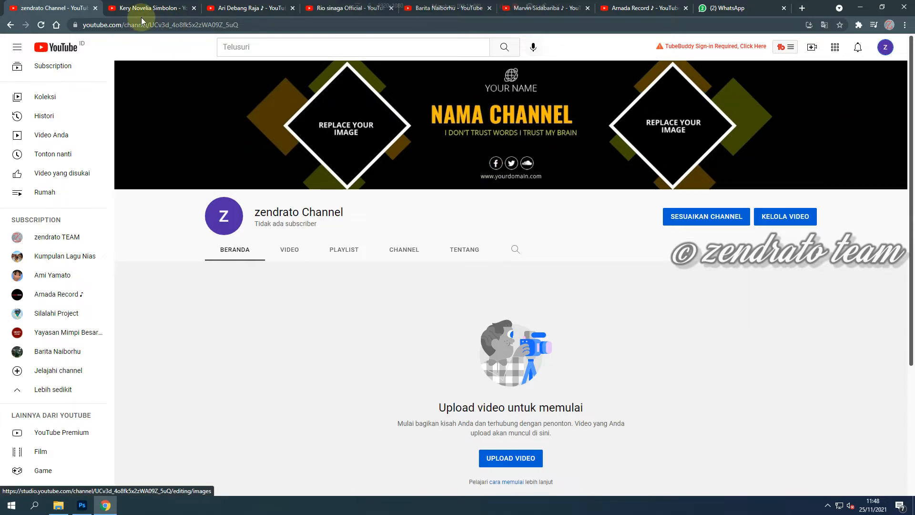
click(82, 505)
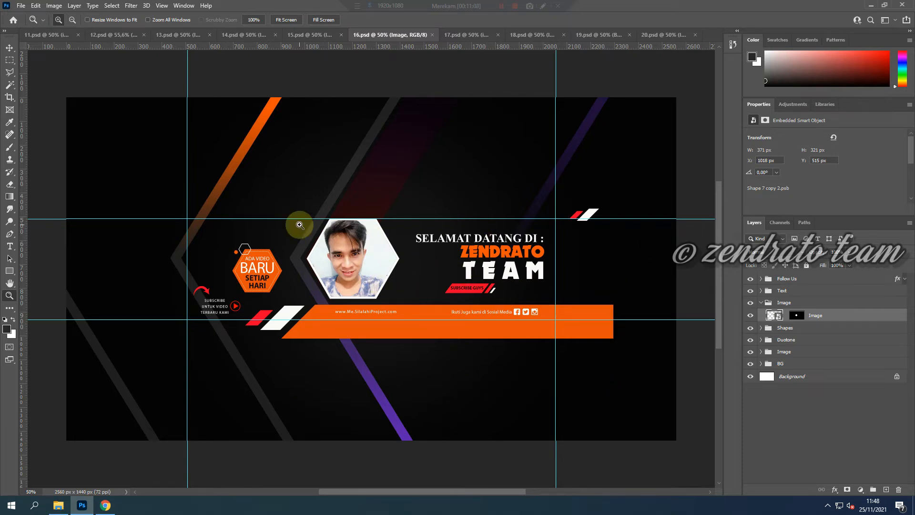
Step: Examine 17.psd by hiding and reshowing its Image-2 and image-1 layers and inspecting the circular image placeholder up close
click(466, 34)
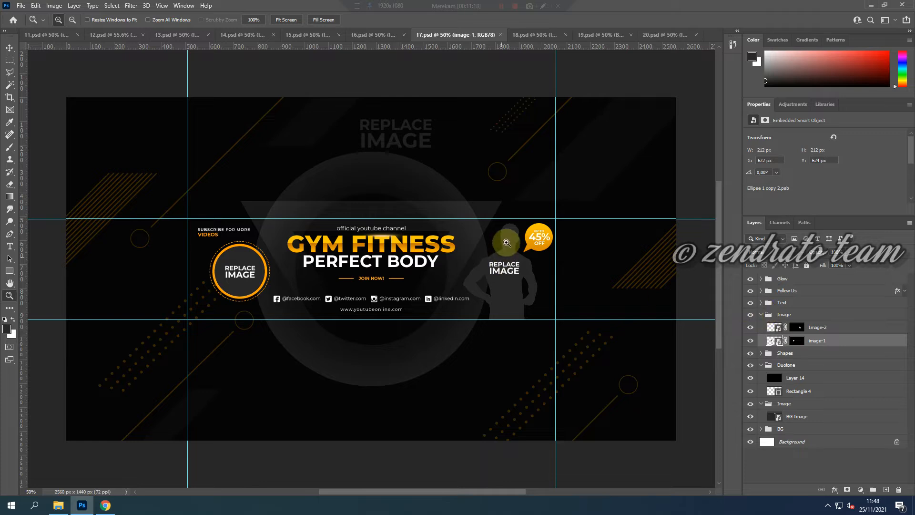
click(750, 327)
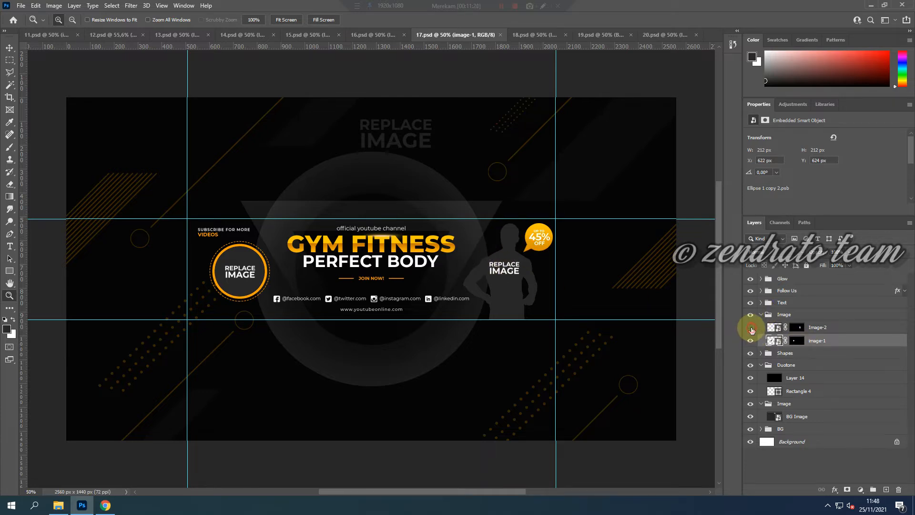
click(751, 327)
click(751, 328)
click(751, 328)
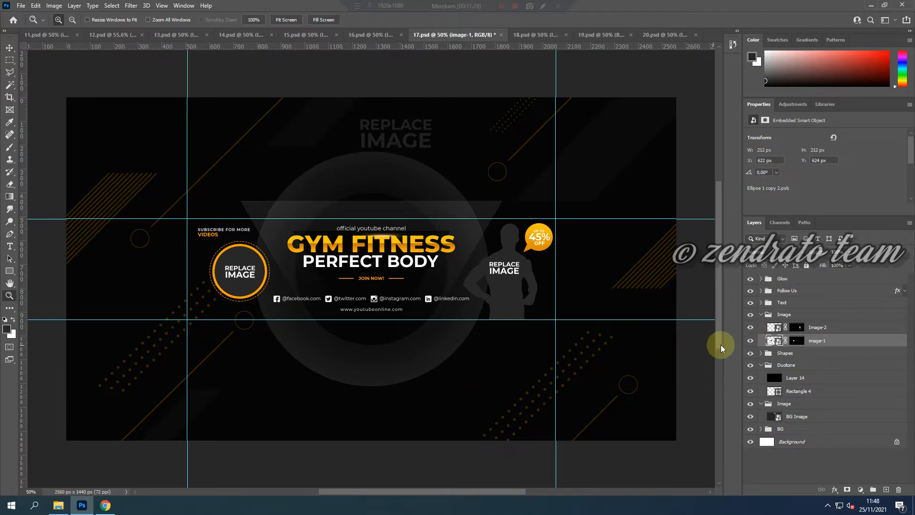
click(752, 340)
click(751, 340)
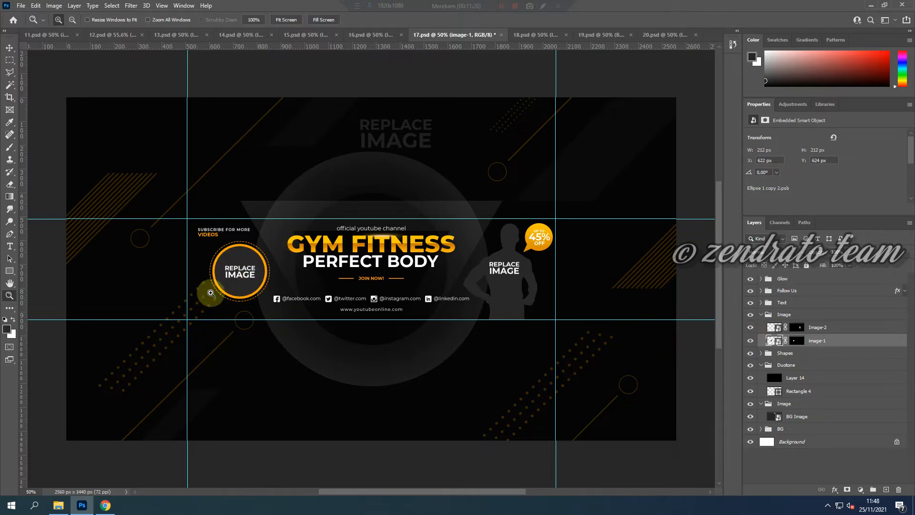
click(204, 243)
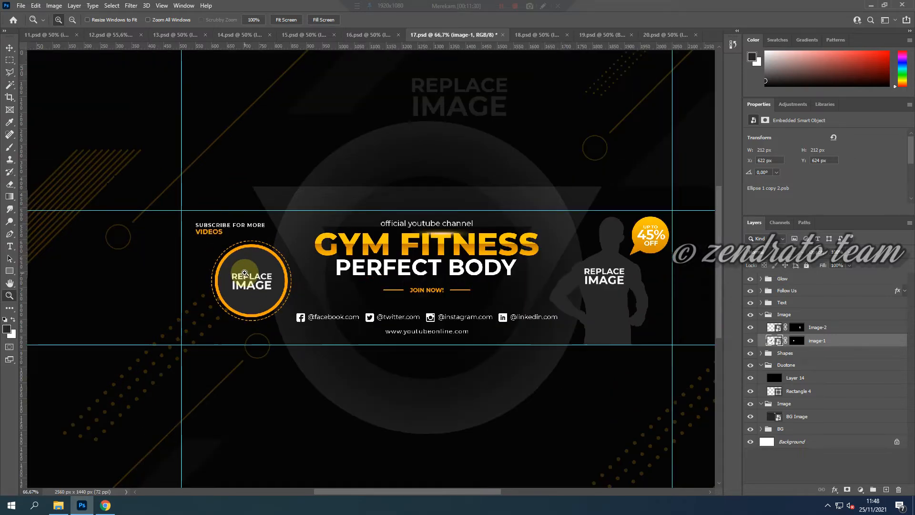
alt+click(245, 273)
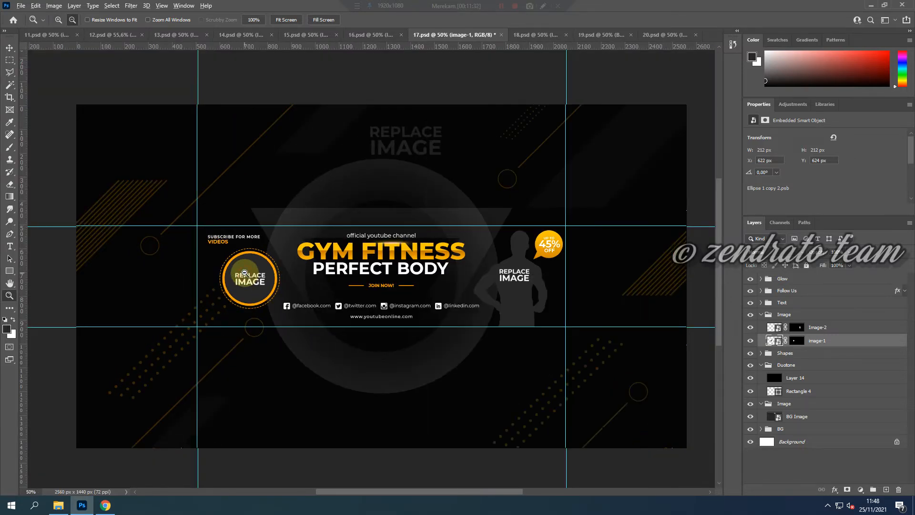
alt+click(244, 273)
click(244, 274)
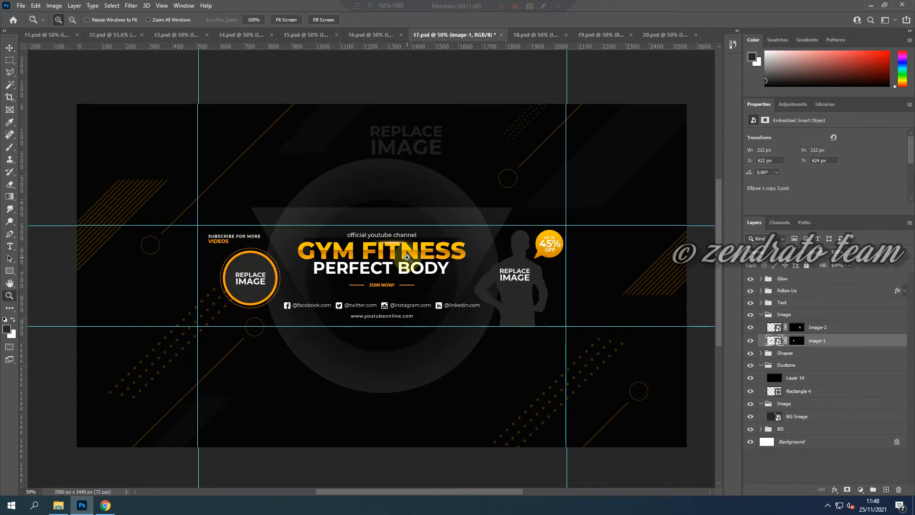
Step: View templates 18.psd and 19.psd, picking out the BATAK MOVIES title text in 19.psd
click(536, 36)
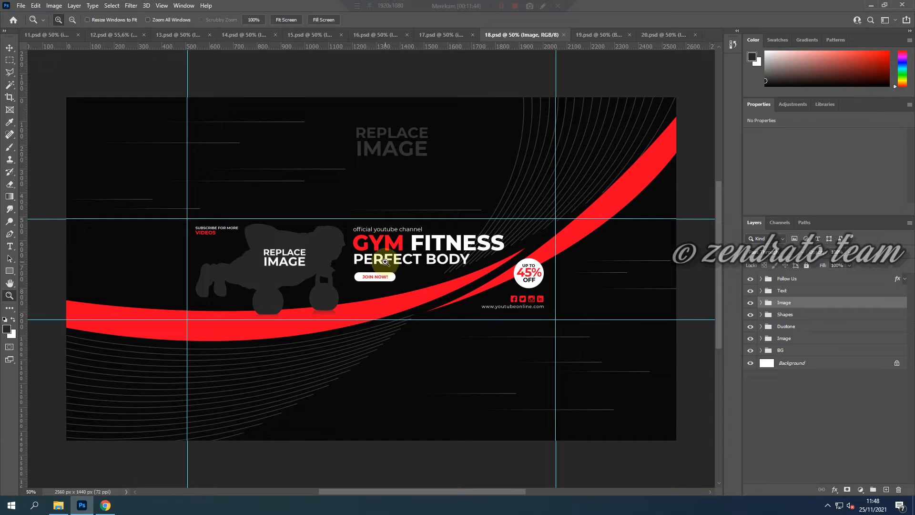
click(596, 34)
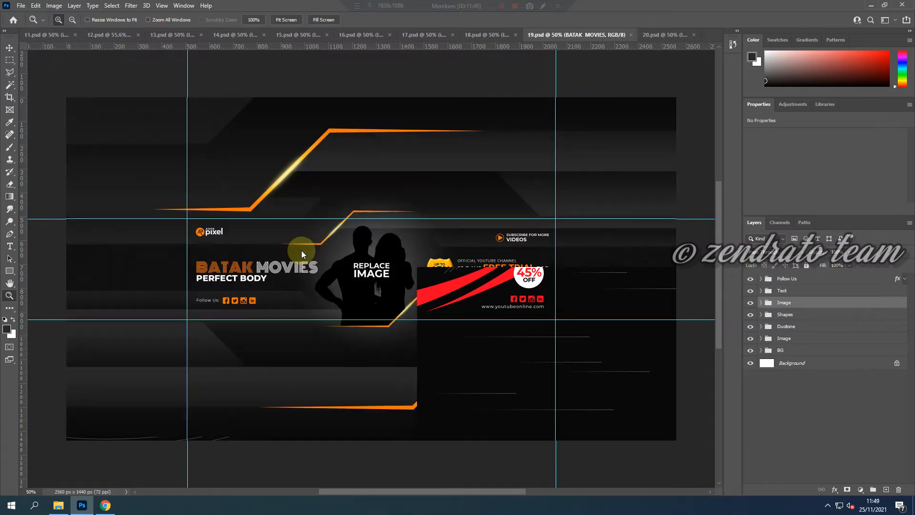
ctrl+click(290, 272)
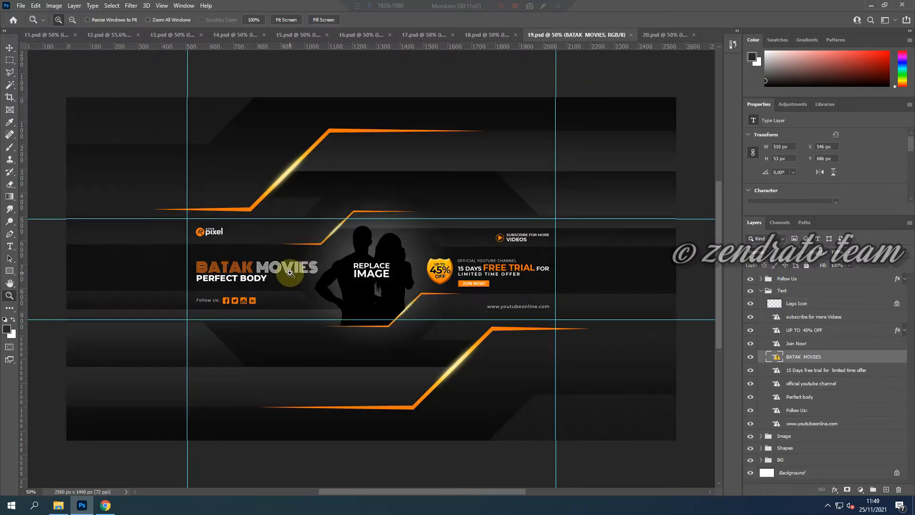
Step: Compare 19.psd with the guitarist's YouTube channel banner in Chrome, inspecting the template's 45% OFF badge up close in Photoshop
click(101, 509)
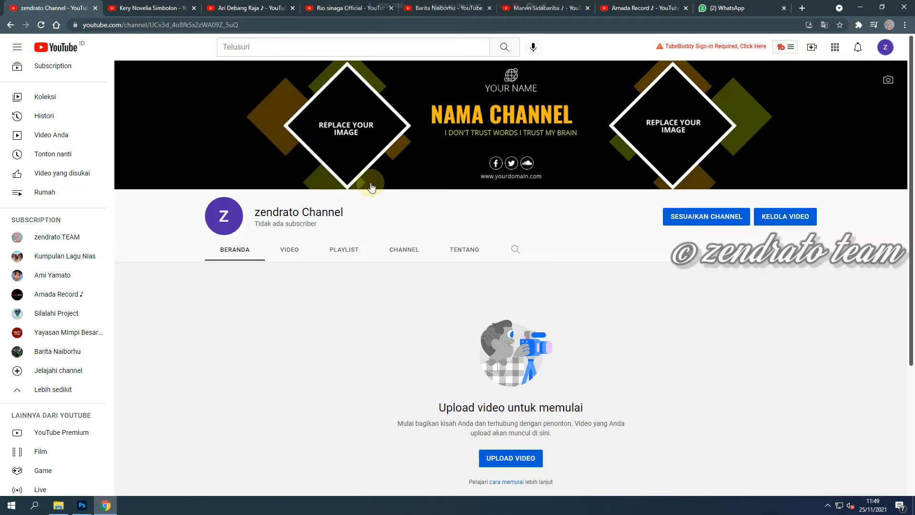
click(324, 10)
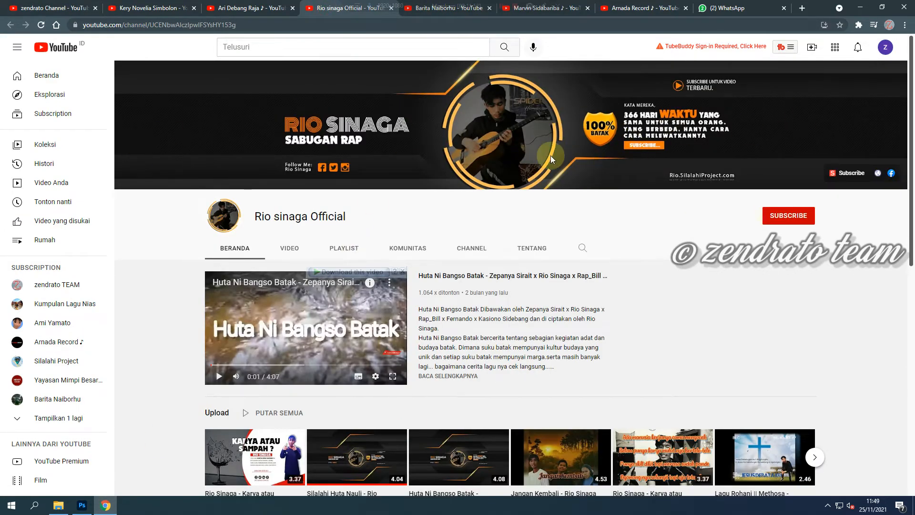
click(82, 506)
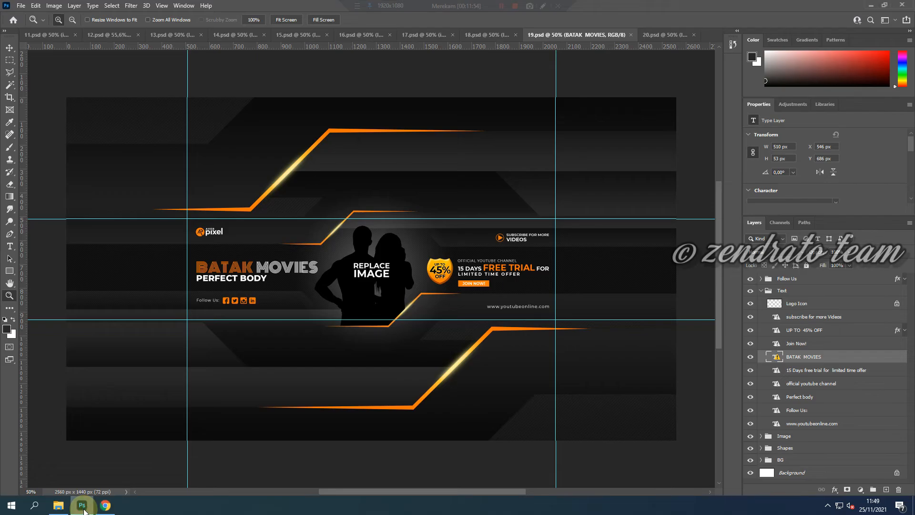
click(82, 506)
click(82, 506)
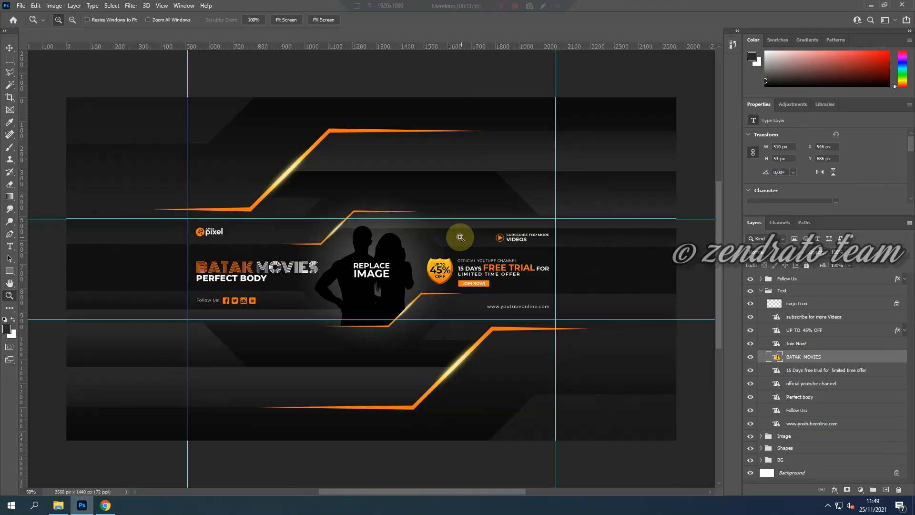
click(439, 273)
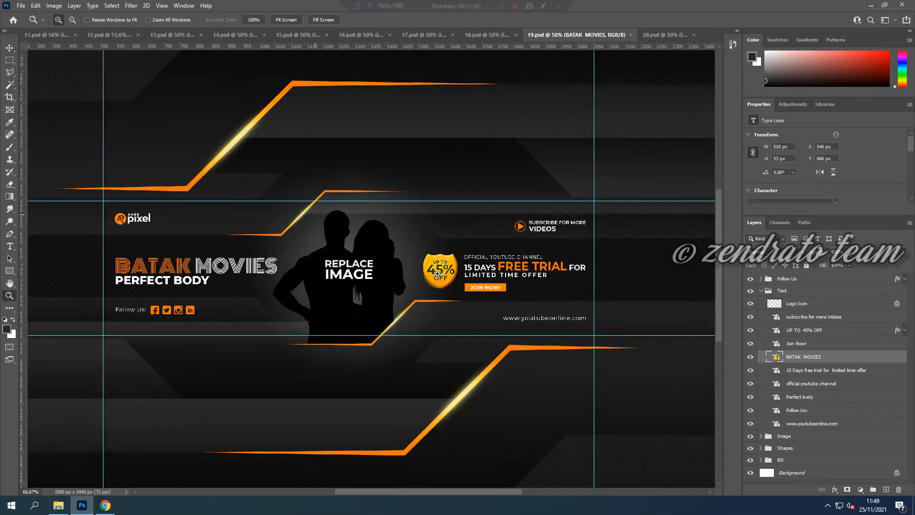
click(106, 506)
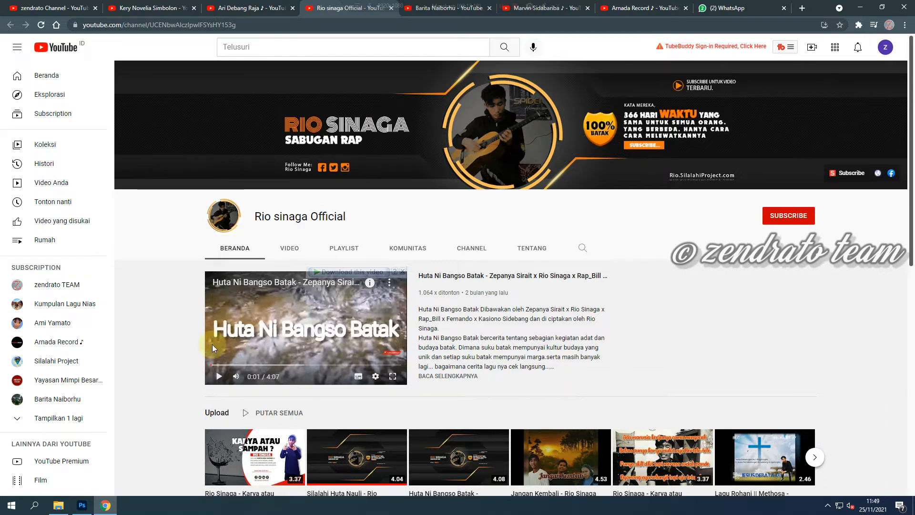
key(alt+Tab)
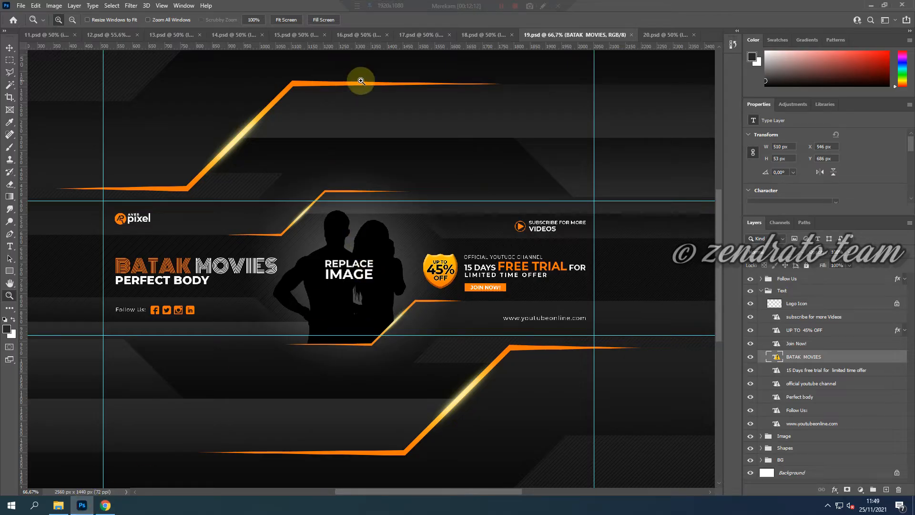
Step: Examine 20.psd by hiding and reshowing its upper Image group, and expand the group to toggle its image layers
click(662, 33)
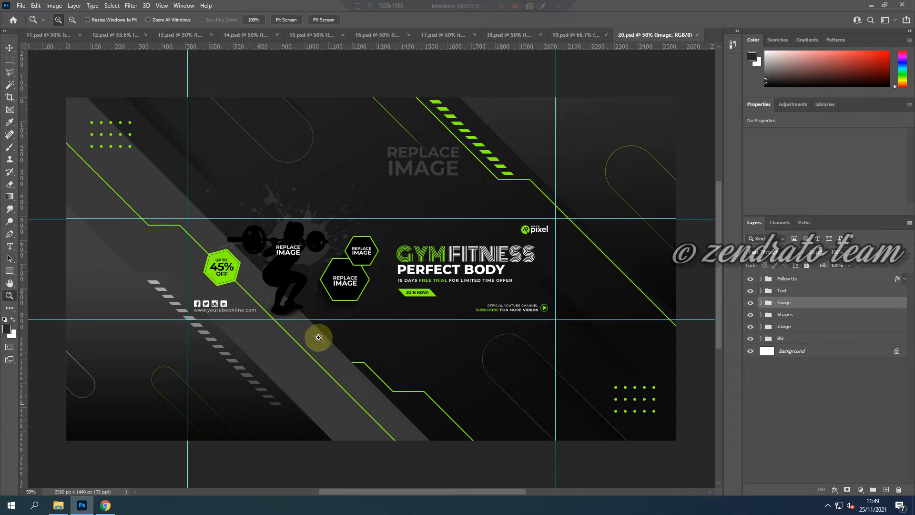
click(751, 304)
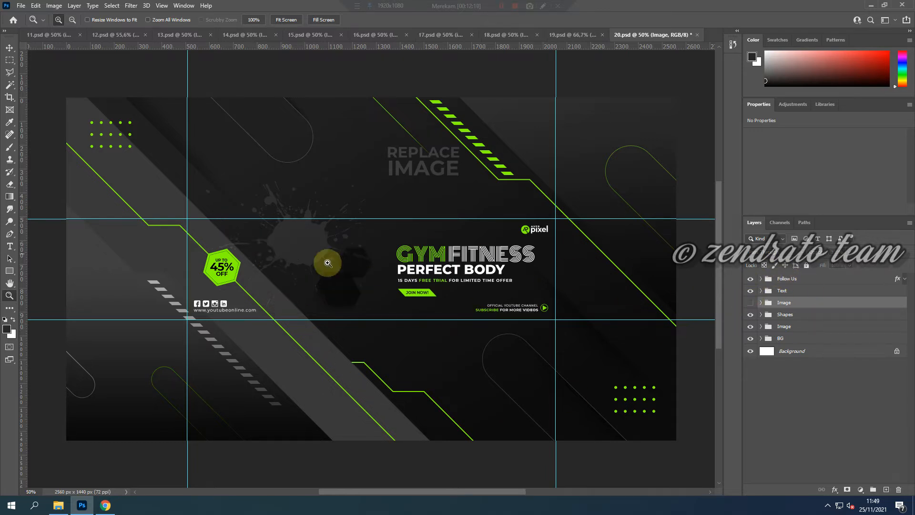
click(751, 304)
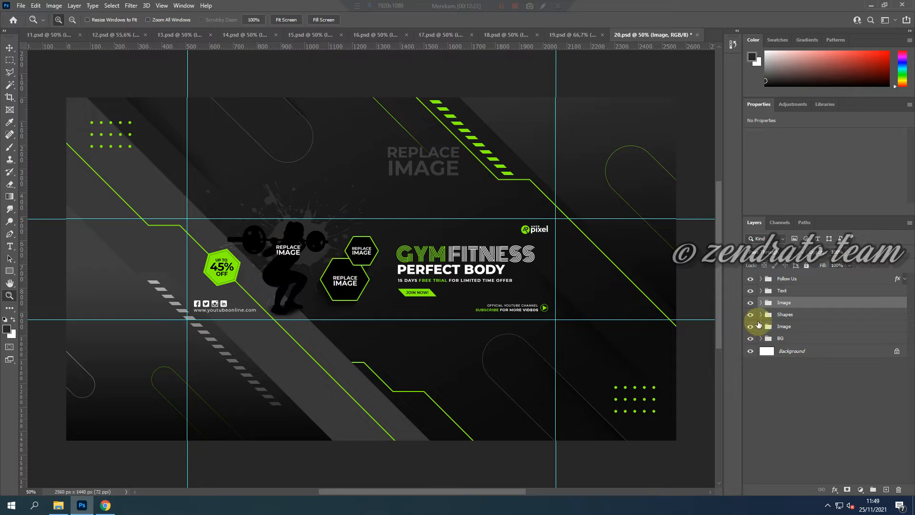
click(761, 303)
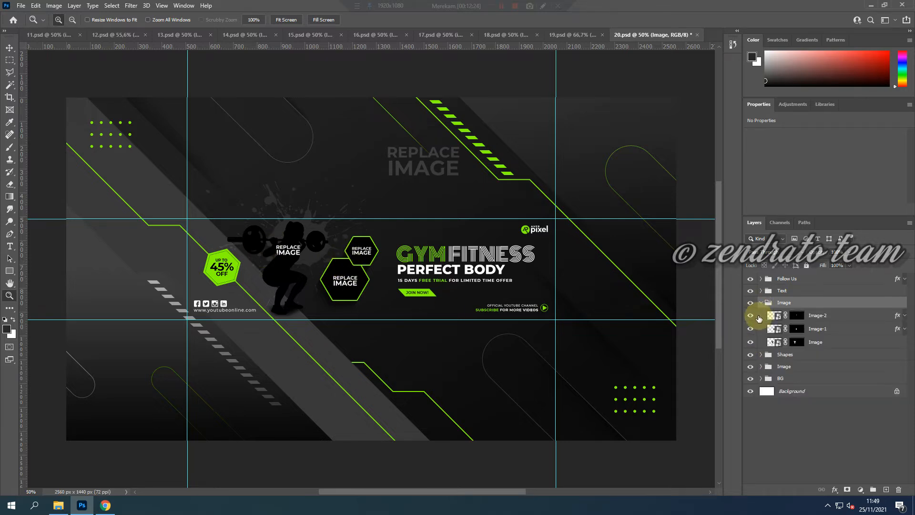
click(750, 315)
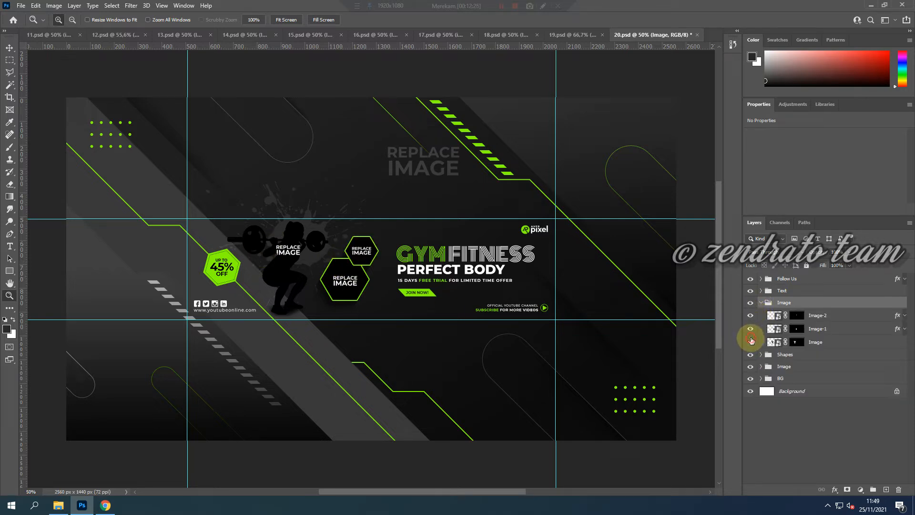
click(751, 341)
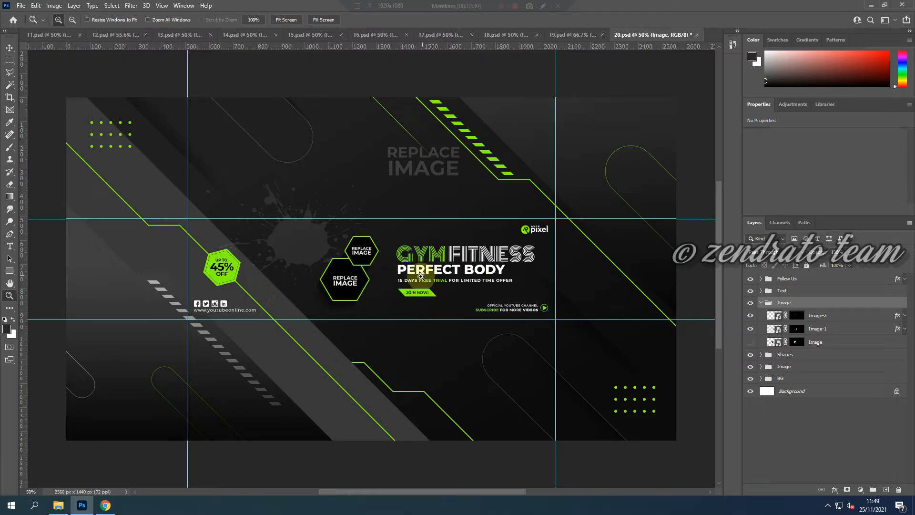
Step: Close all open templates from 20.psd back to 11.psd, discarding any unsaved changes
key(ctrl+w)
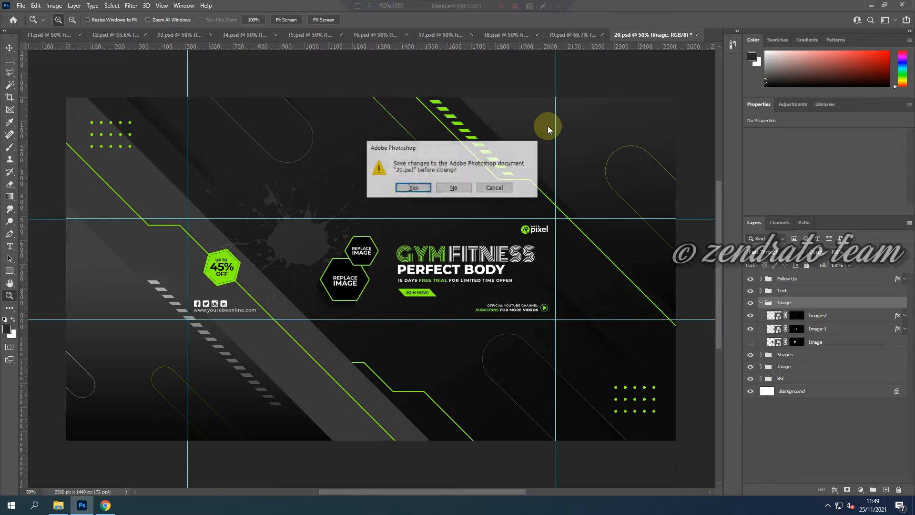
click(446, 188)
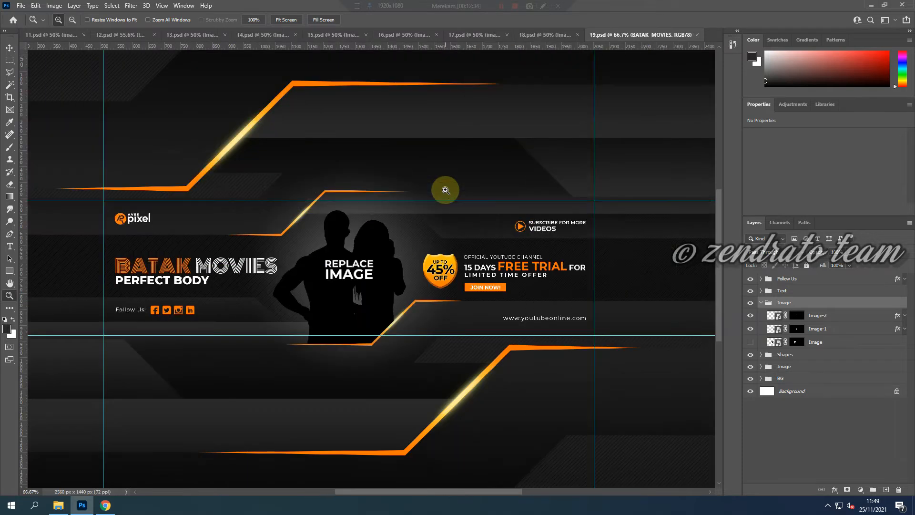
key(ctrl+w)
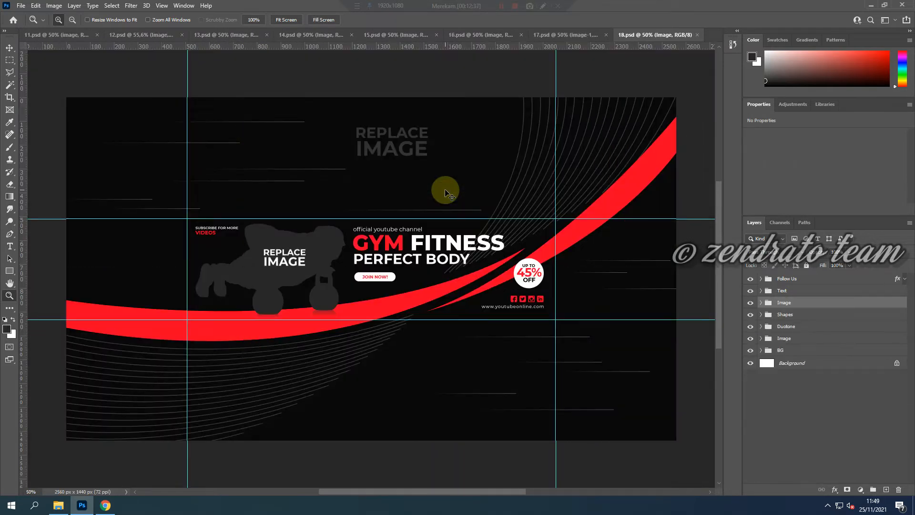
key(ctrl+w)
key(ctrl+w)
click(451, 189)
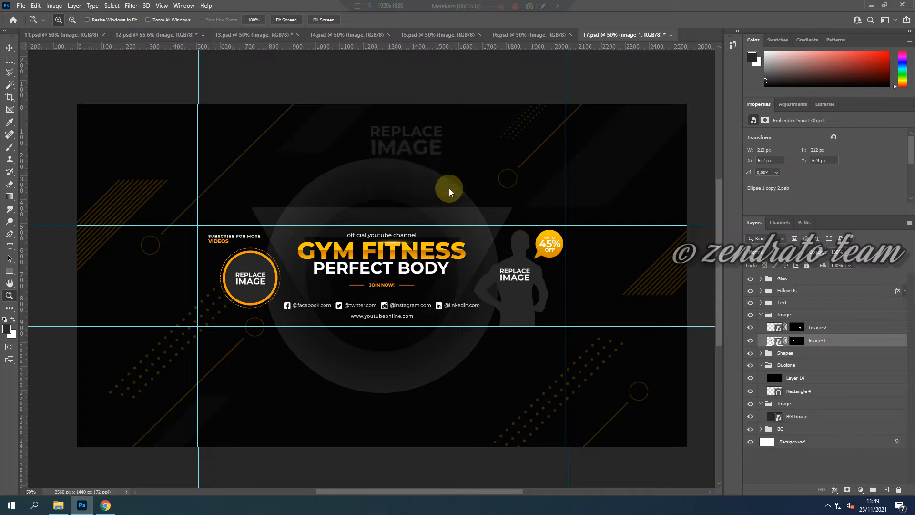
key(ctrl+w)
key(ctrl+w)
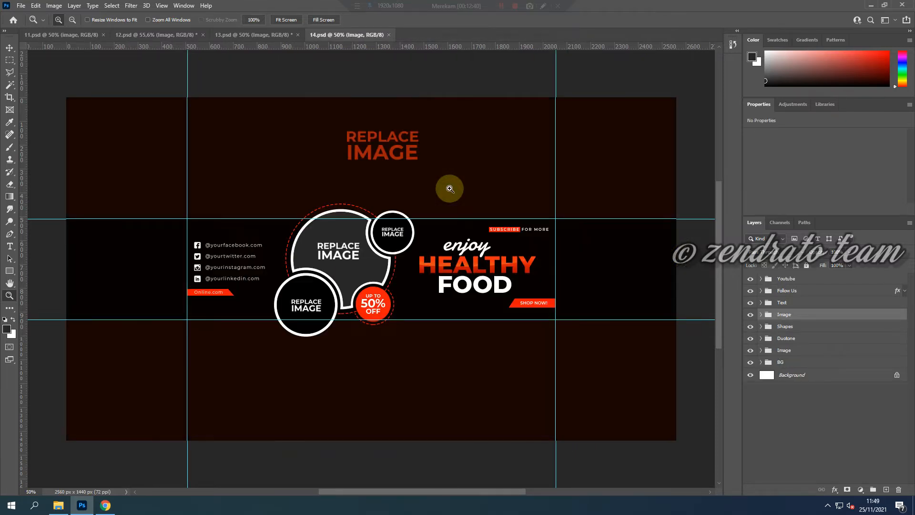
key(ctrl+w)
key(ctrl+w)
click(452, 187)
key(ctrl+w)
click(449, 188)
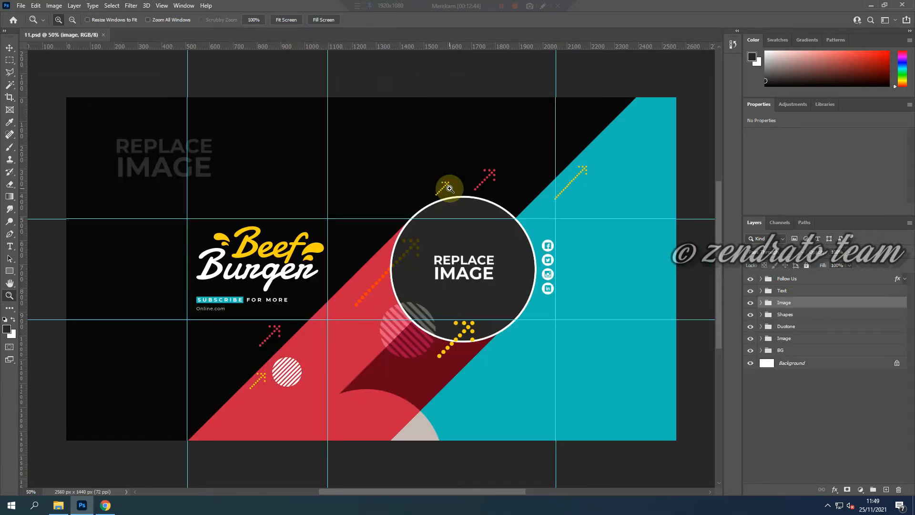
key(ctrl+w)
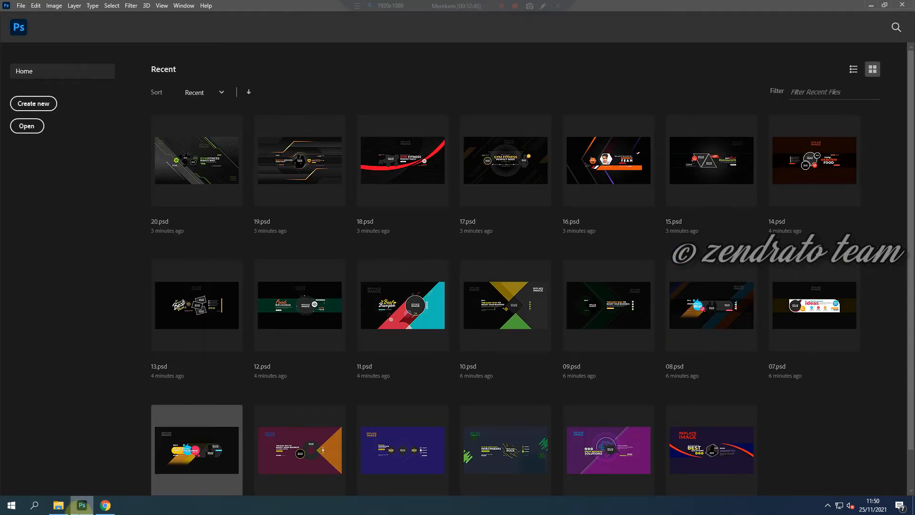
Step: Open templates 21 to 30 together from the 30 Youtube Cover Art Templates folder, declining the text layer updates
click(12, 132)
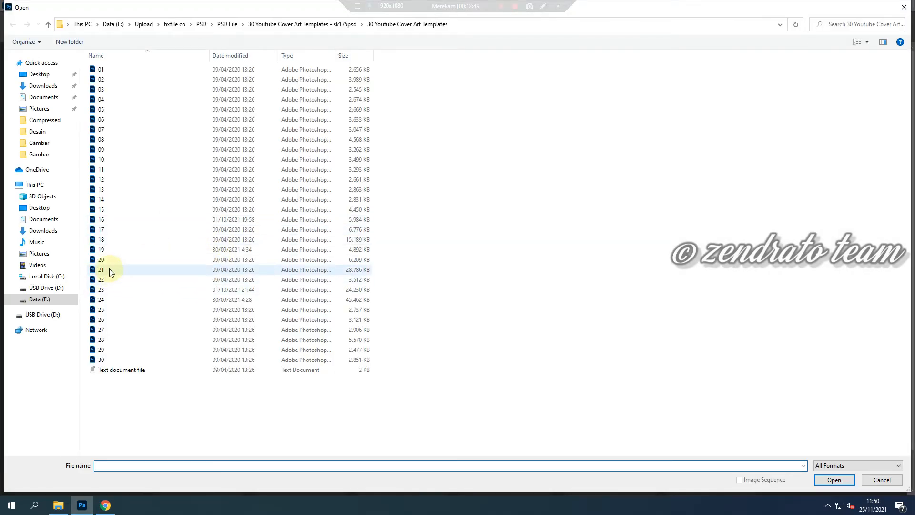
click(109, 269)
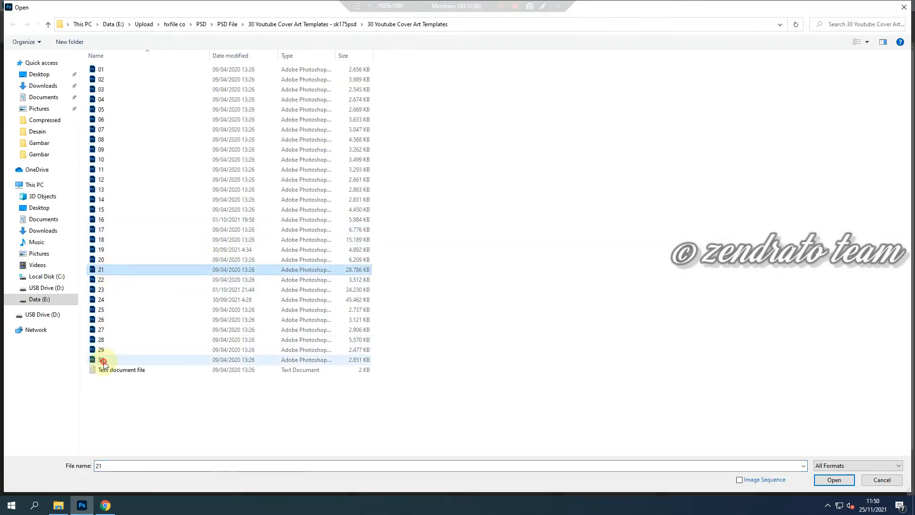
shift+click(102, 359)
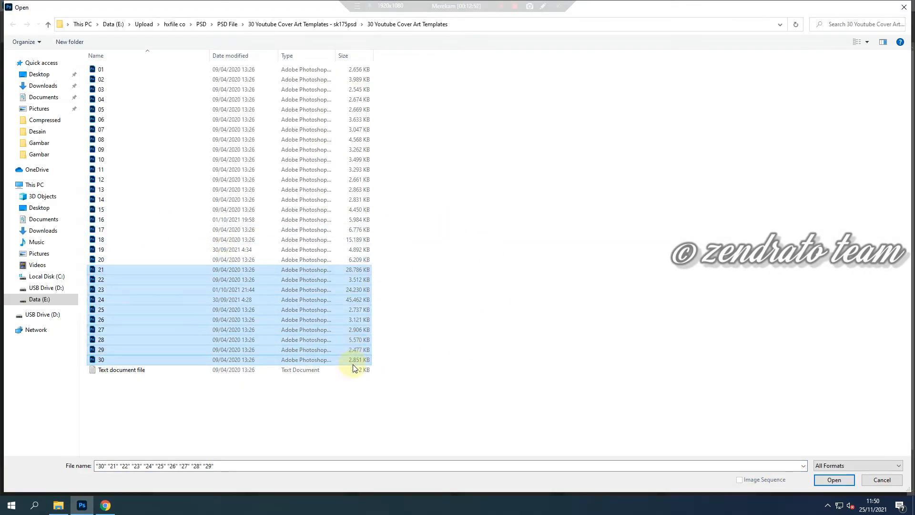
click(837, 483)
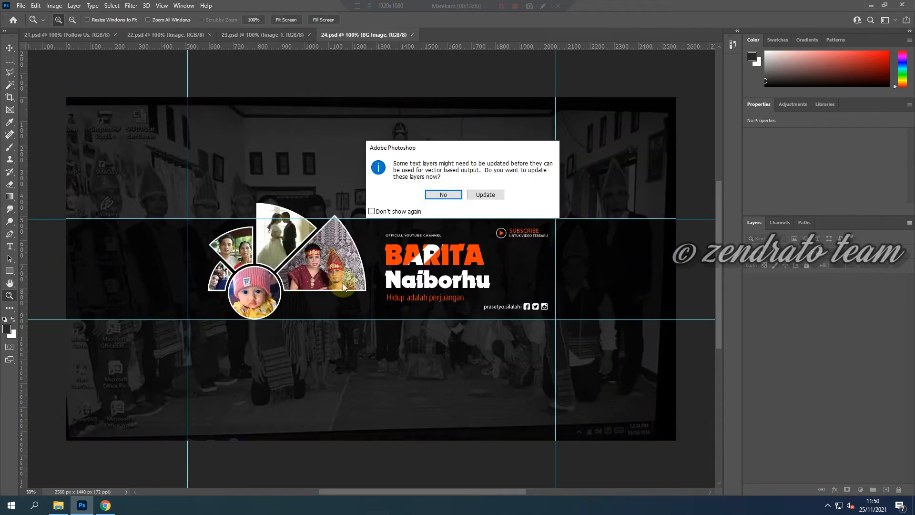
click(443, 194)
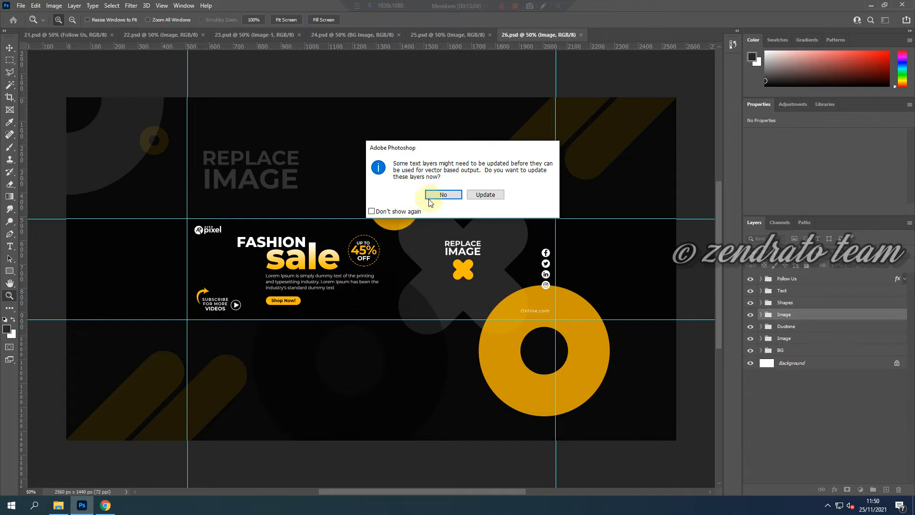
click(439, 194)
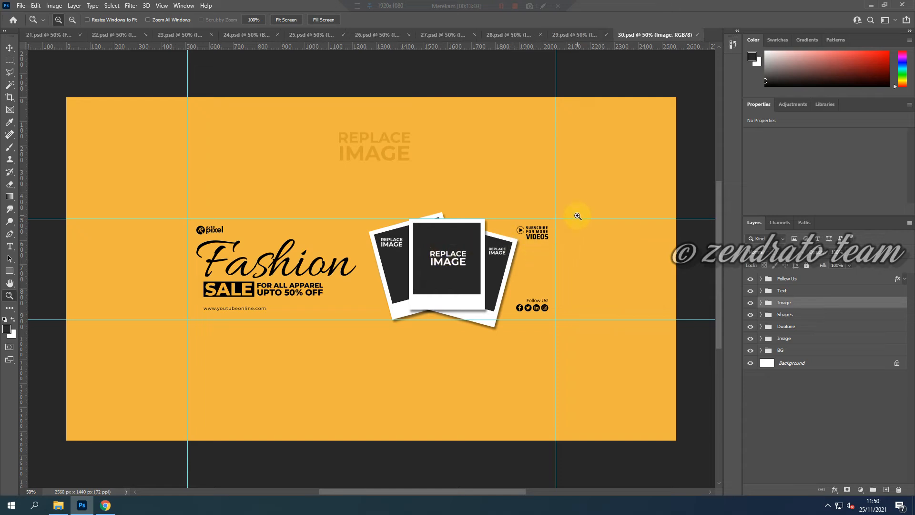
Step: View 21.psd, then switch to Chrome and open the BATAK MOVIES channel from the zendrato TEAM channel page
click(45, 33)
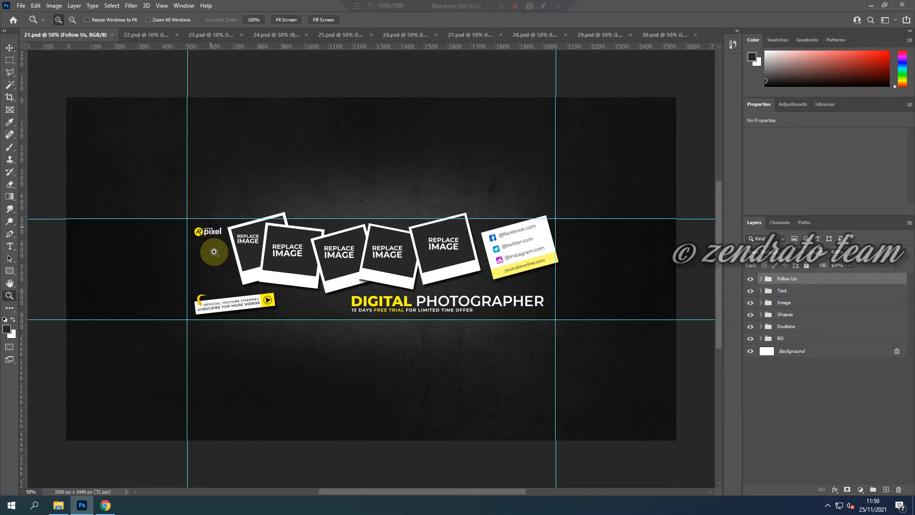
click(100, 507)
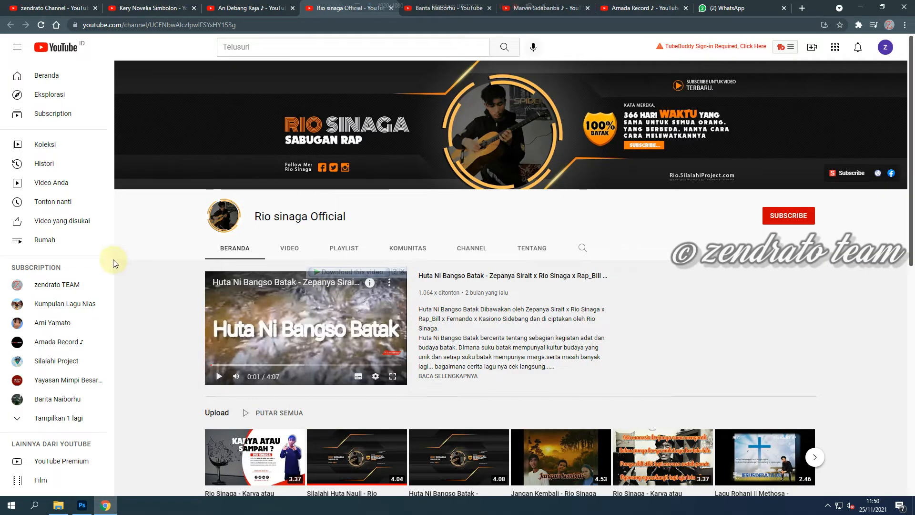
click(67, 291)
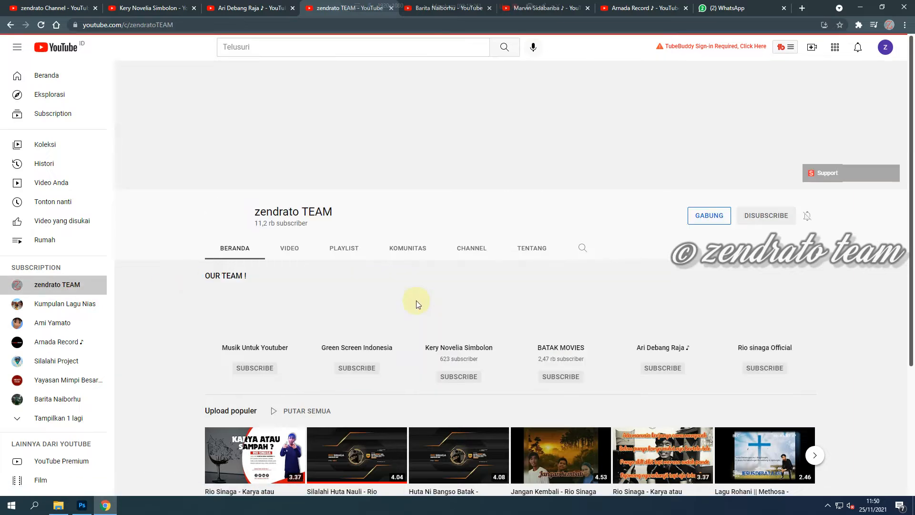
click(553, 351)
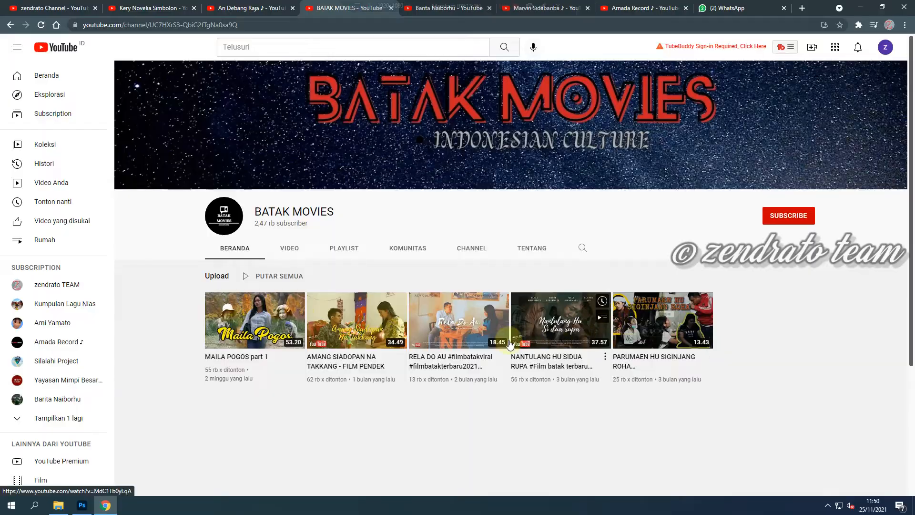
Step: Compare the photo frame layout of 21.psd in Photoshop with the BATAK MOVIES channel and its video thumbnails in Chrome
key(alt+Tab)
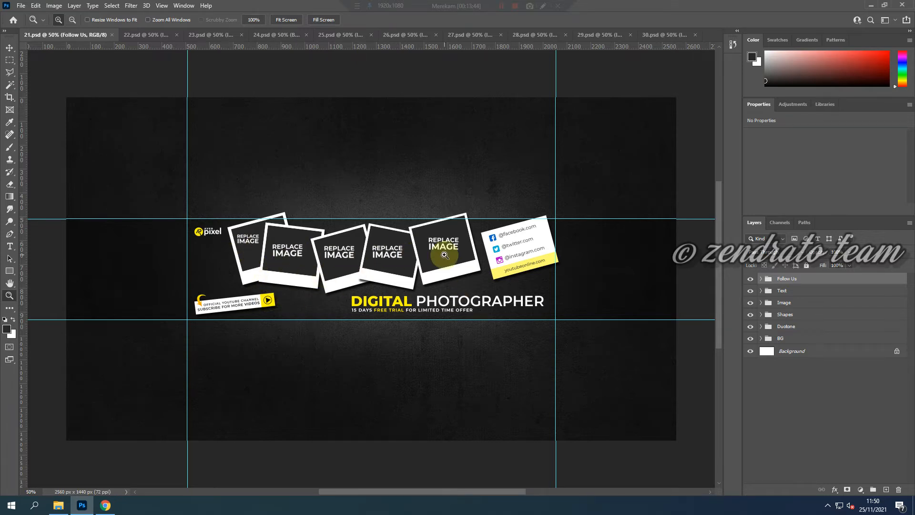
key(alt+Tab)
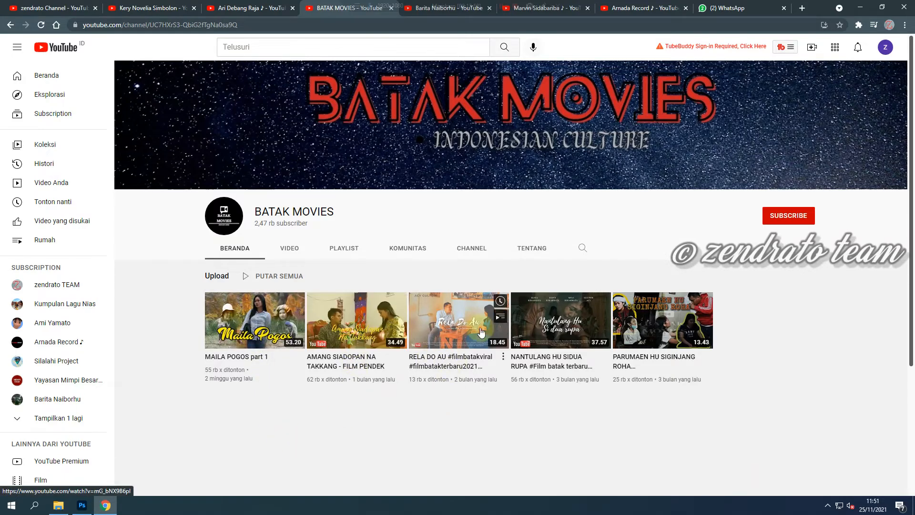
key(alt+Tab)
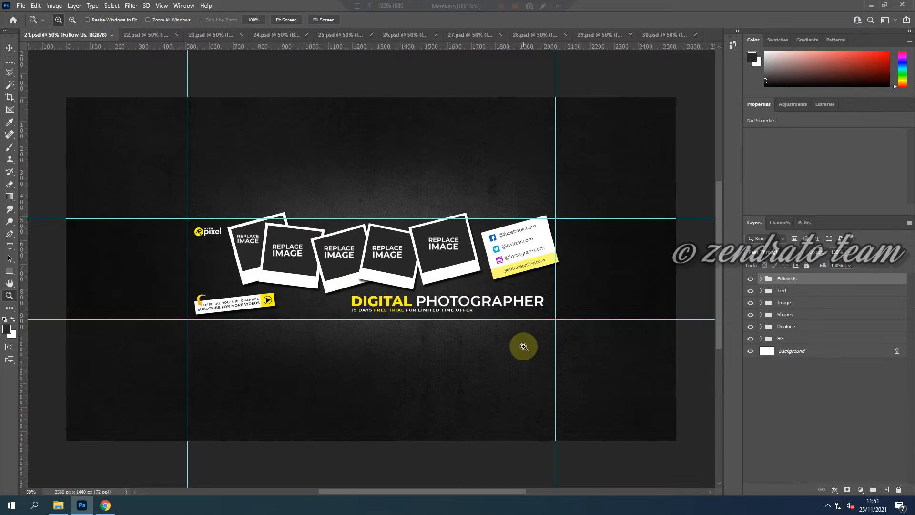
key(alt+Tab)
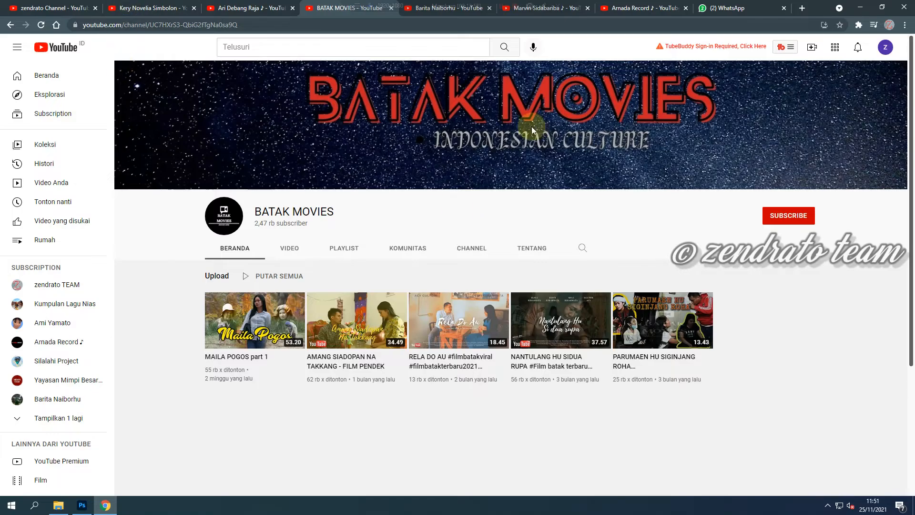
key(alt+Tab)
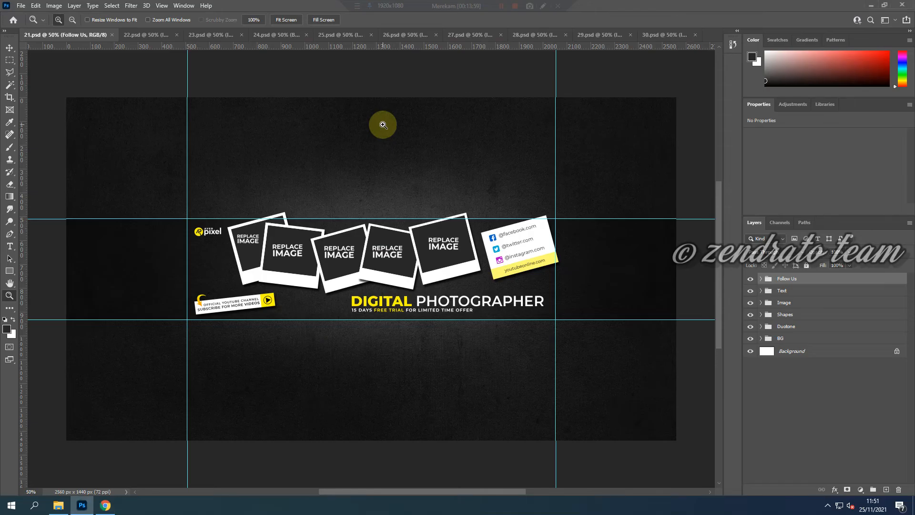
Step: View template 22.psd, then switch to Chrome and search YouTube for "mak beti"
click(132, 36)
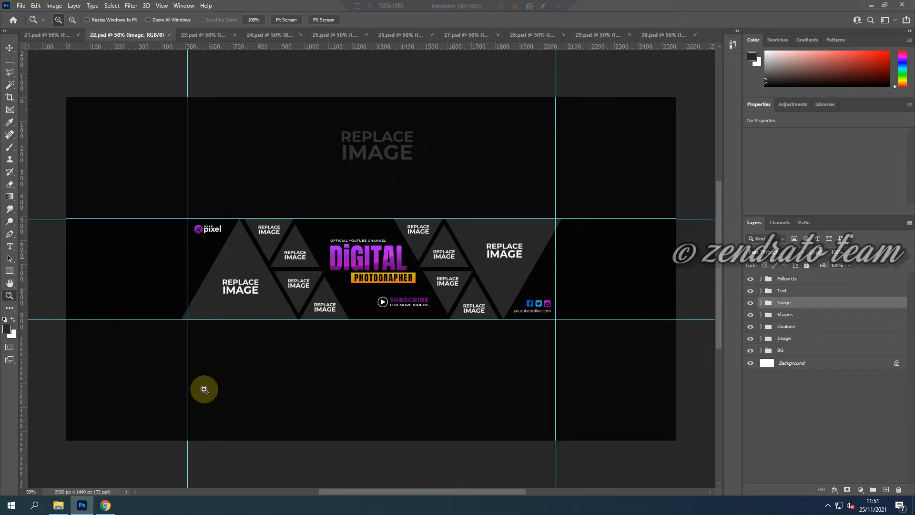
click(105, 505)
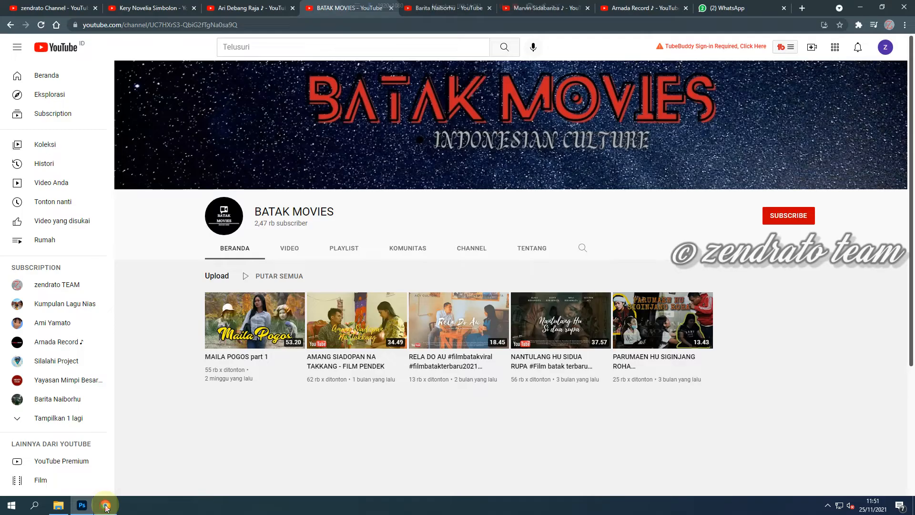
click(339, 52)
text(ma)
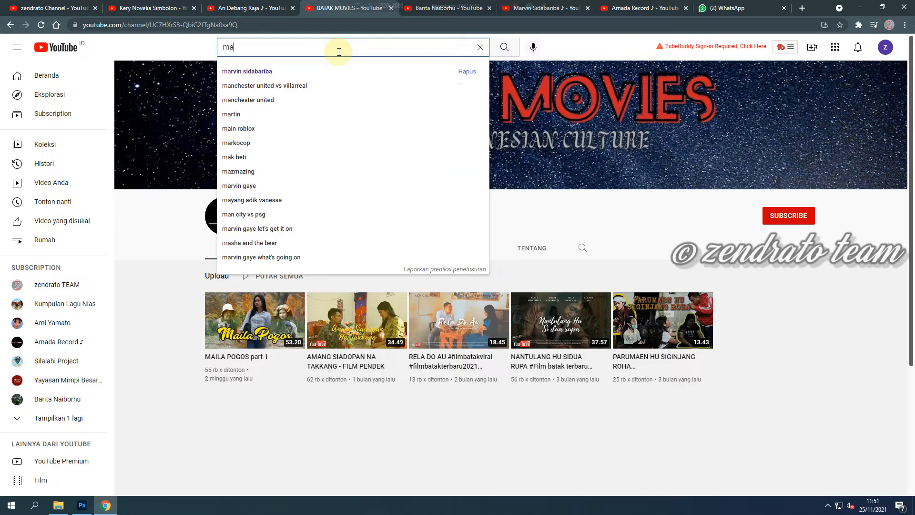
text(k bet)
key(Down)
key(Return)
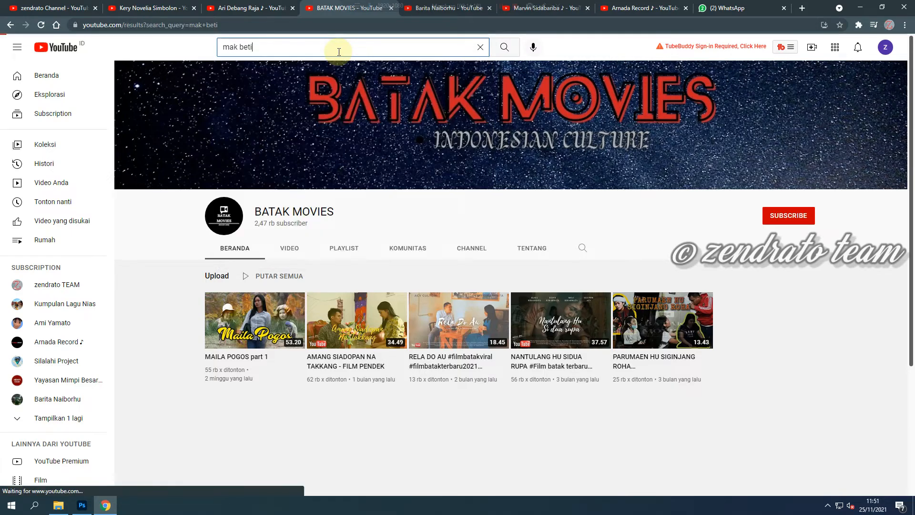
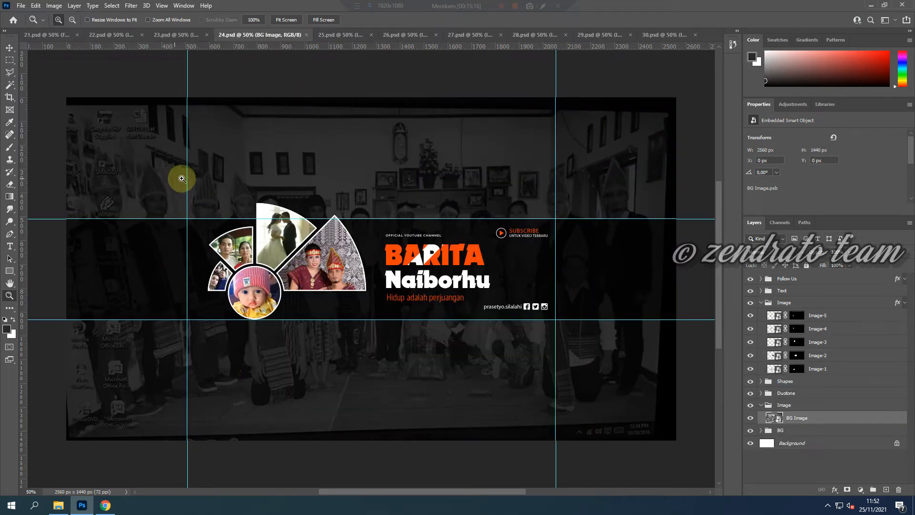
Step: Pause the playing channel video in Chrome, view the family-photo YouTube banner made from 24.psd, and return to Photoshop
click(104, 507)
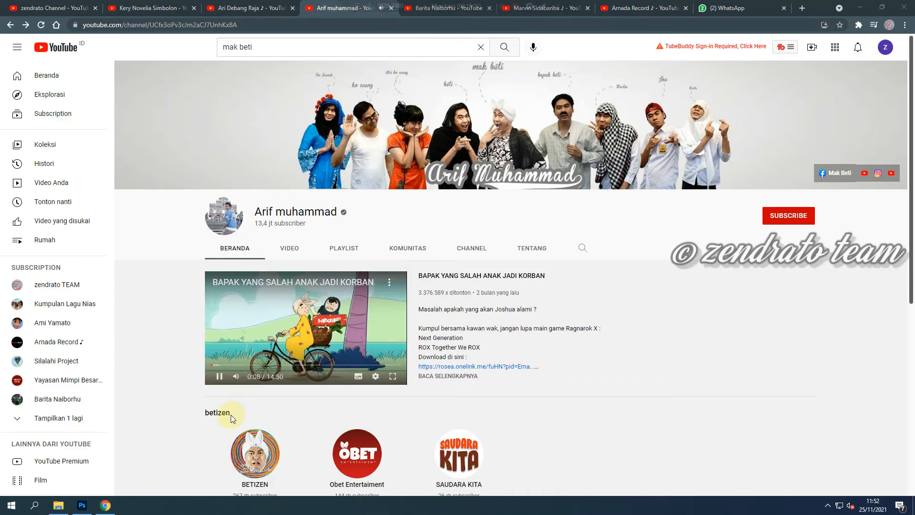
click(219, 377)
click(416, 15)
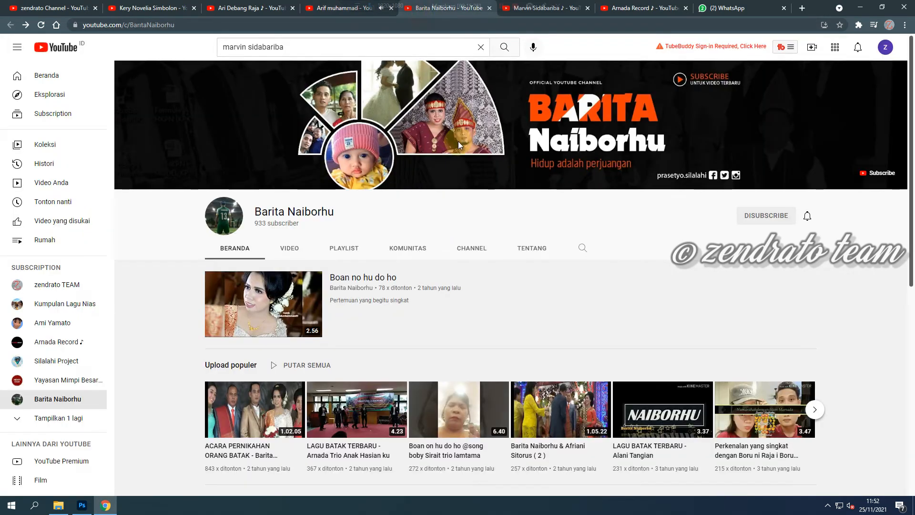
key(alt+Tab)
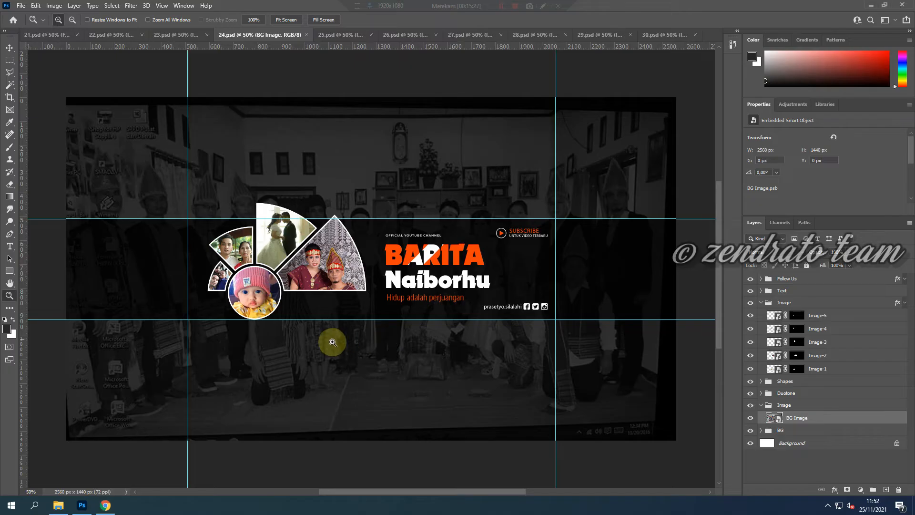
Step: Examine the masked photos of 24.psd by hiding layers Image-5 through Image-1 one at a time and showing them all again
click(750, 316)
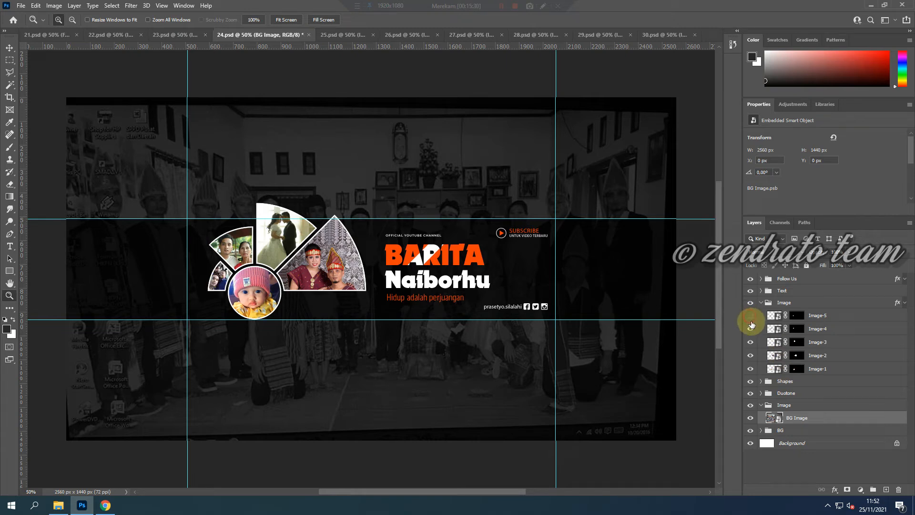
click(751, 329)
click(751, 342)
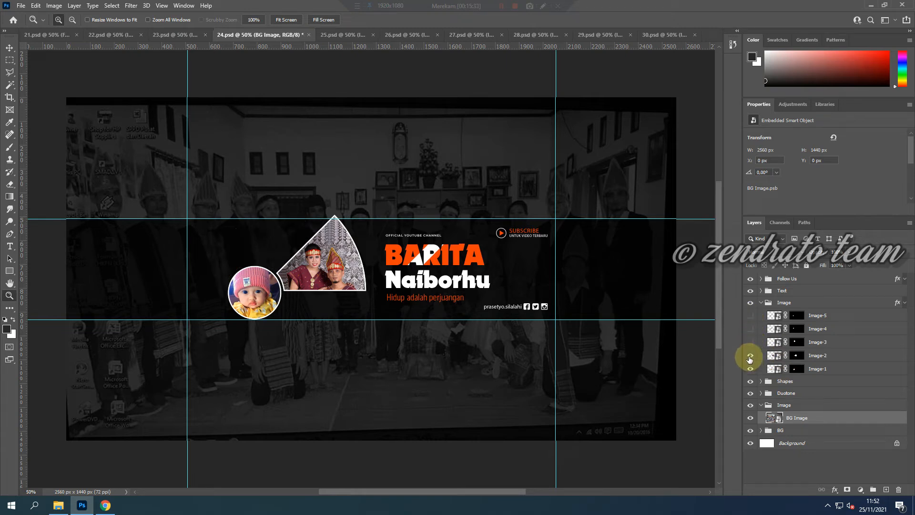
click(749, 356)
click(750, 369)
click(751, 369)
click(751, 369)
click(751, 369)
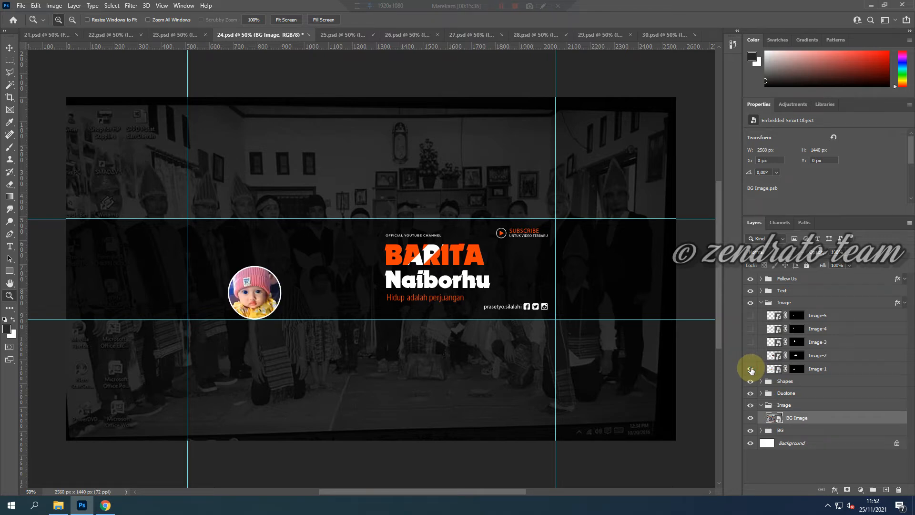
click(750, 355)
click(750, 342)
click(751, 329)
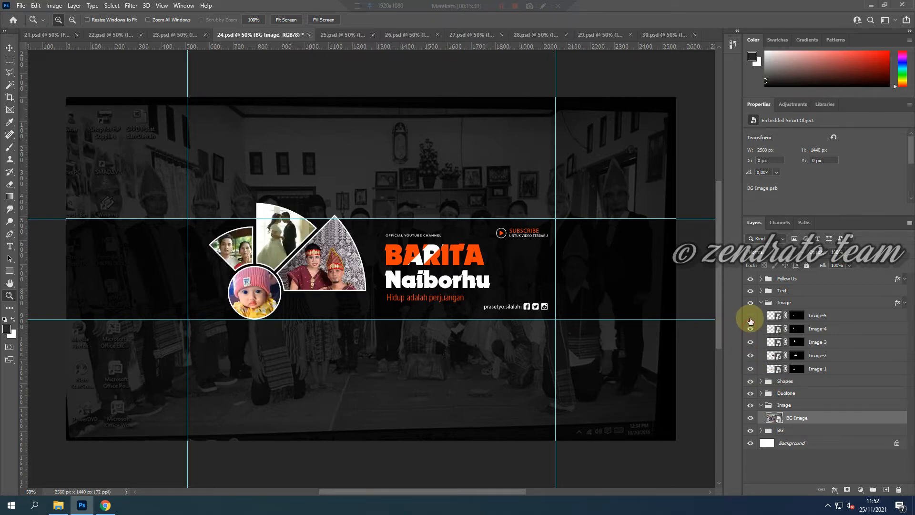
click(751, 315)
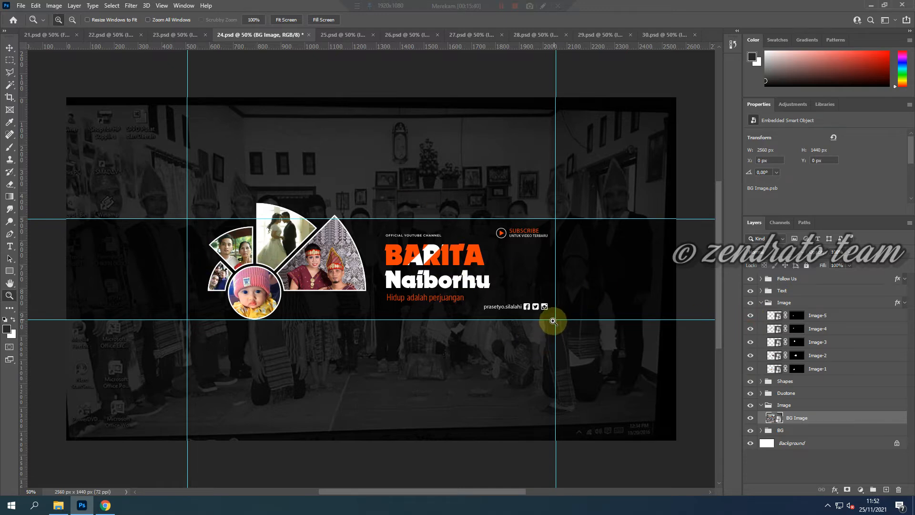
Step: Recheck 24.psd against the family-photo channel banner in Chrome, then view template 25.psd in Photoshop
key(alt+Tab)
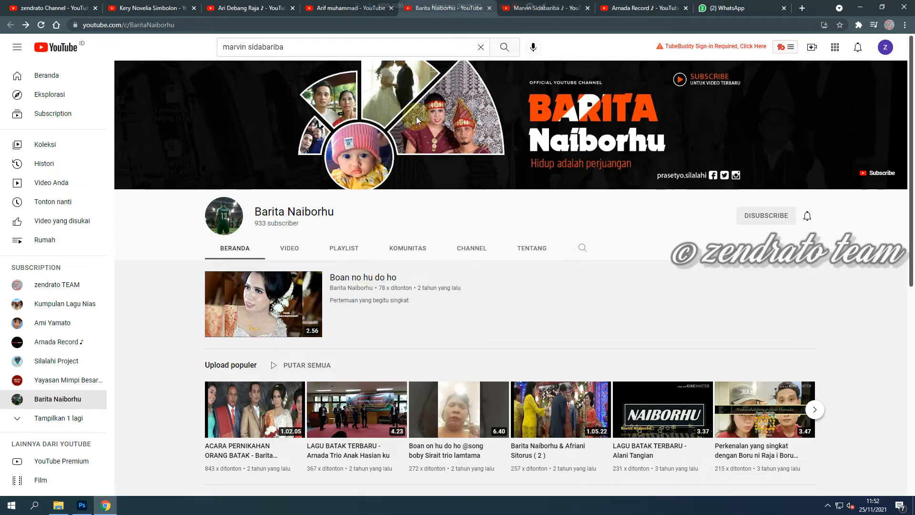
key(alt+Tab)
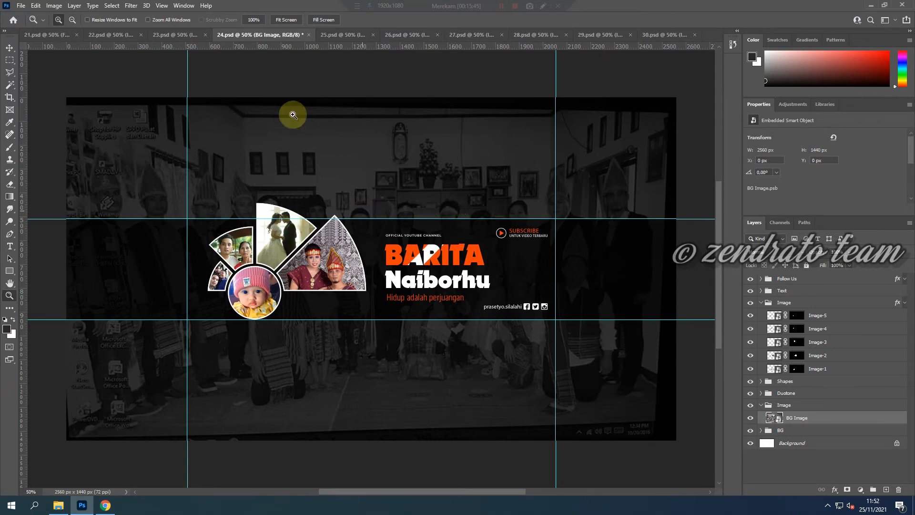
click(341, 35)
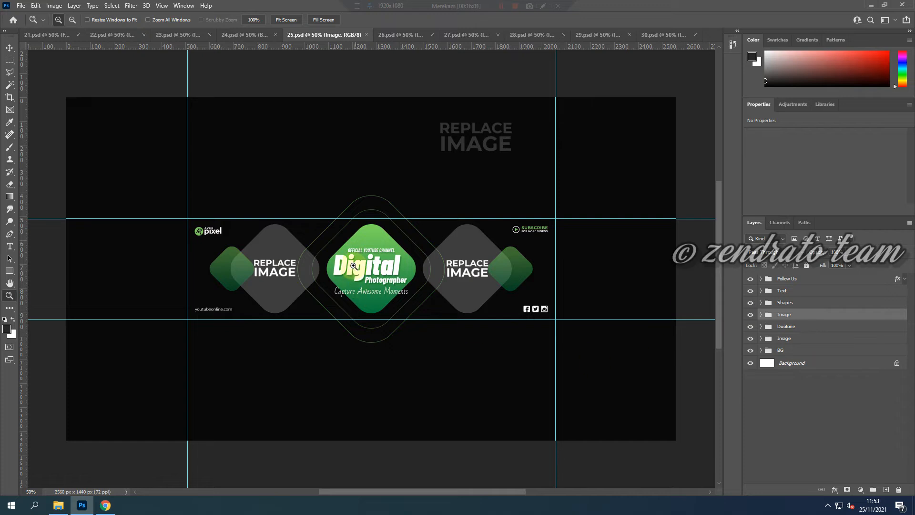
Step: Examine 26.psd by hiding and reshowing its upper Image group, and expand the group to see its masked image layer
click(398, 34)
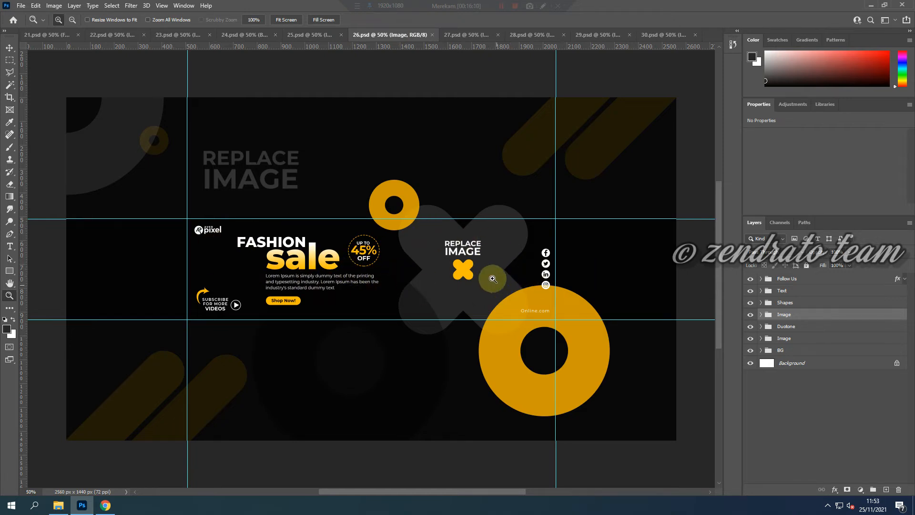
click(751, 315)
click(751, 315)
click(751, 315)
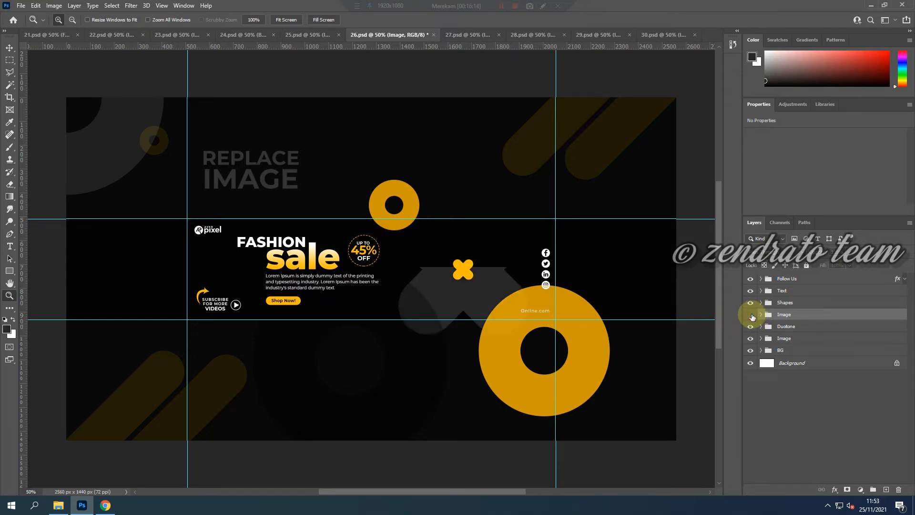
click(751, 315)
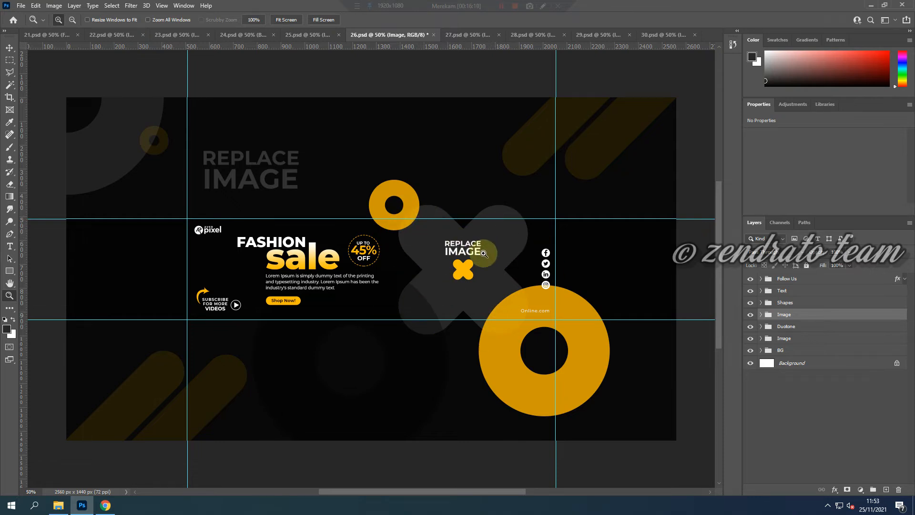
click(761, 315)
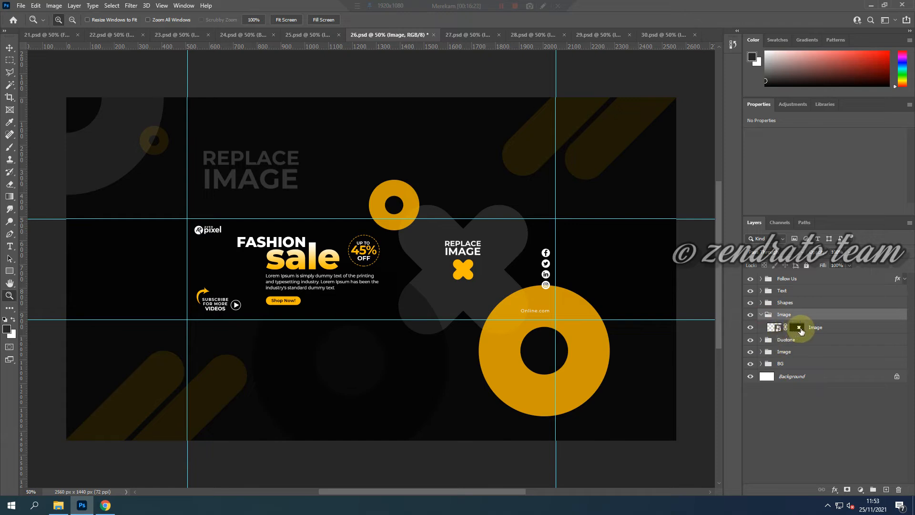
Step: Show the layer mask properties of the masked Image layer in 26.psd
double_click(799, 327)
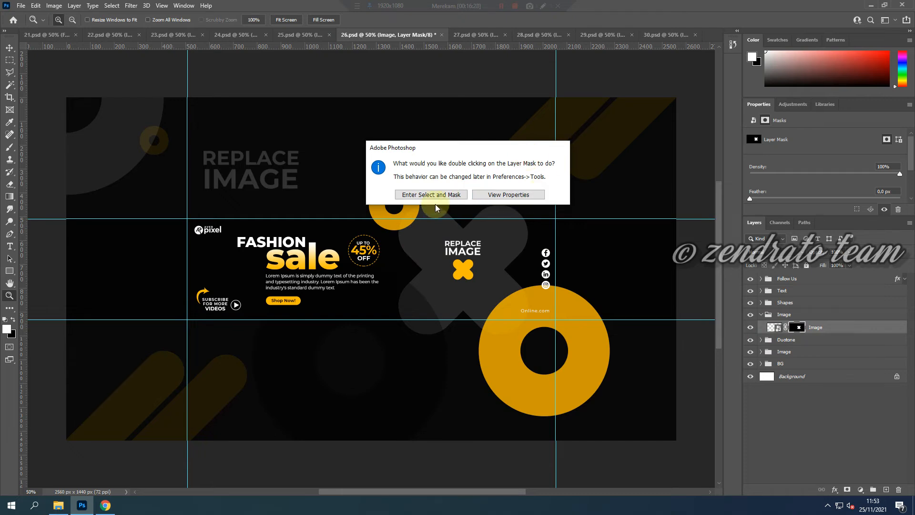
click(500, 196)
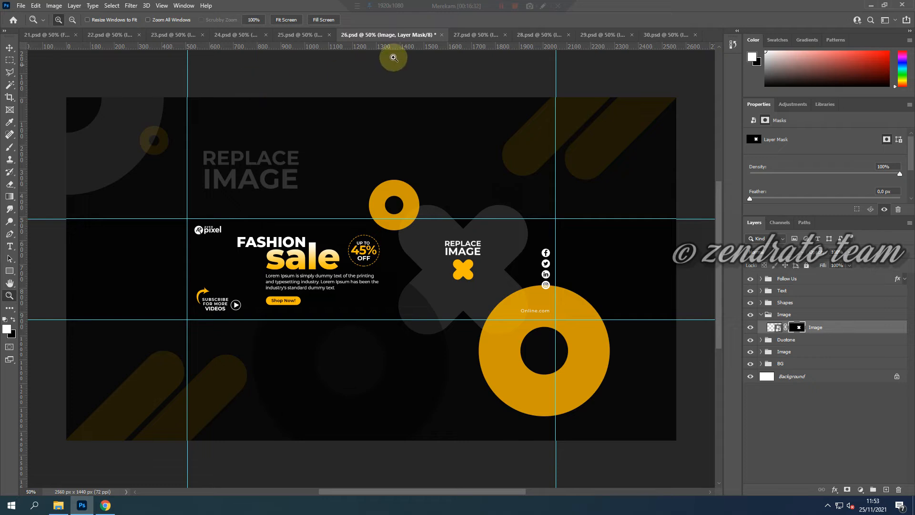
Step: View template 27.psd, inspect its "30% OFF" and "5% EXTRA SAVINGS" text up close, and fit the whole canvas back on screen
click(474, 35)
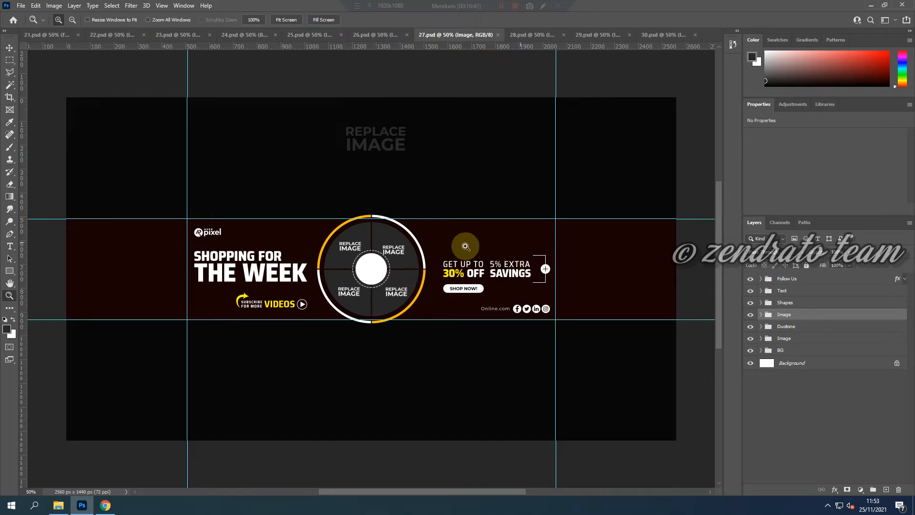
drag(437, 249, 560, 287)
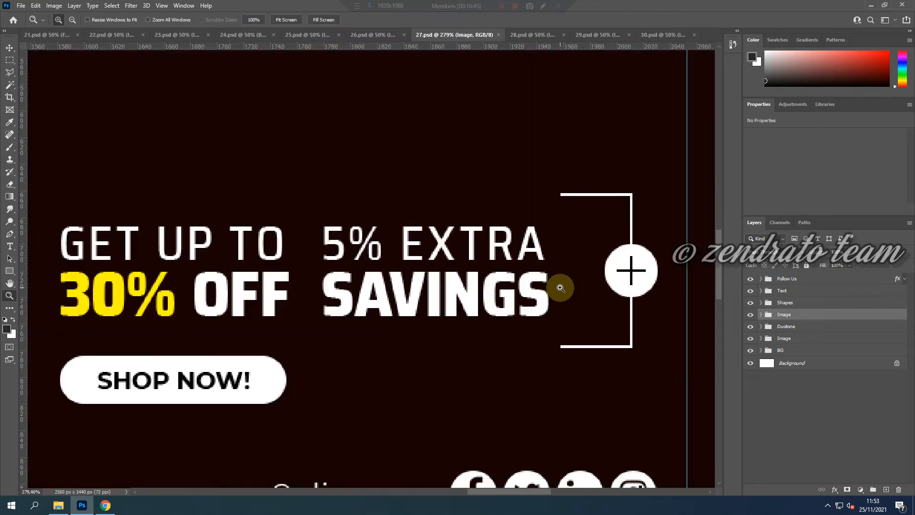
key(ctrl+0)
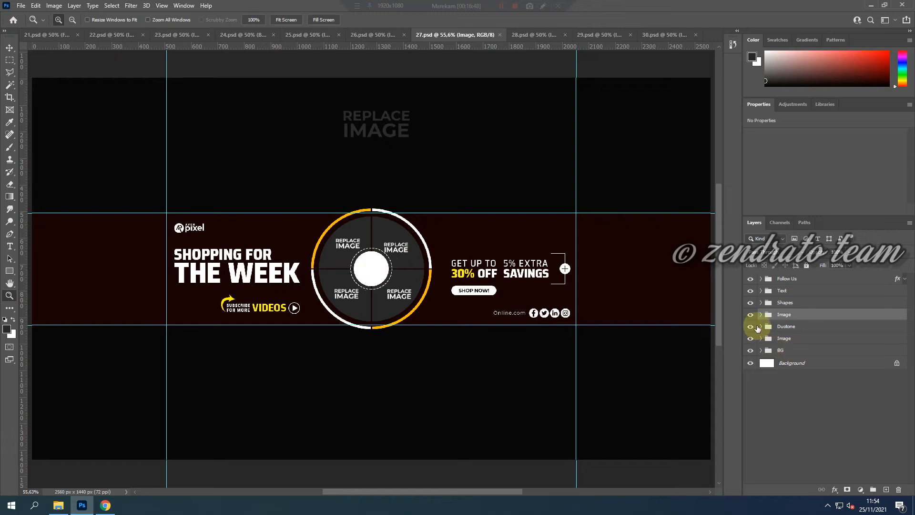
Step: Examine the circular photo segments of 27.psd by expanding the upper Image group and hiding and reshowing layers Image-1, Image-2 and Image-3
click(751, 315)
click(751, 315)
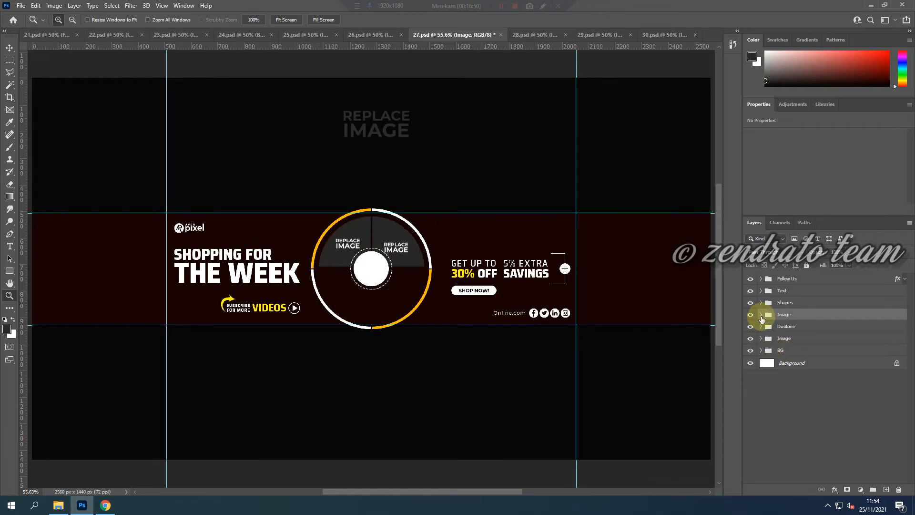
click(761, 315)
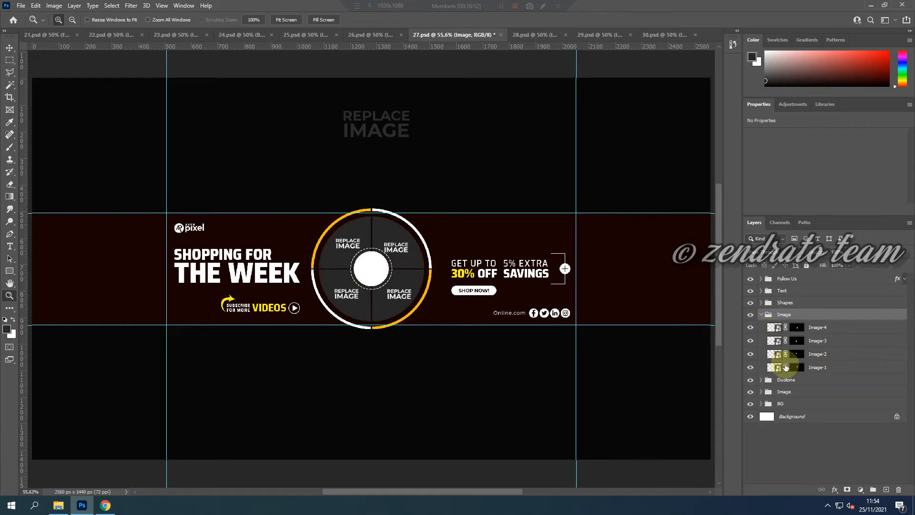
click(750, 368)
click(751, 367)
click(750, 354)
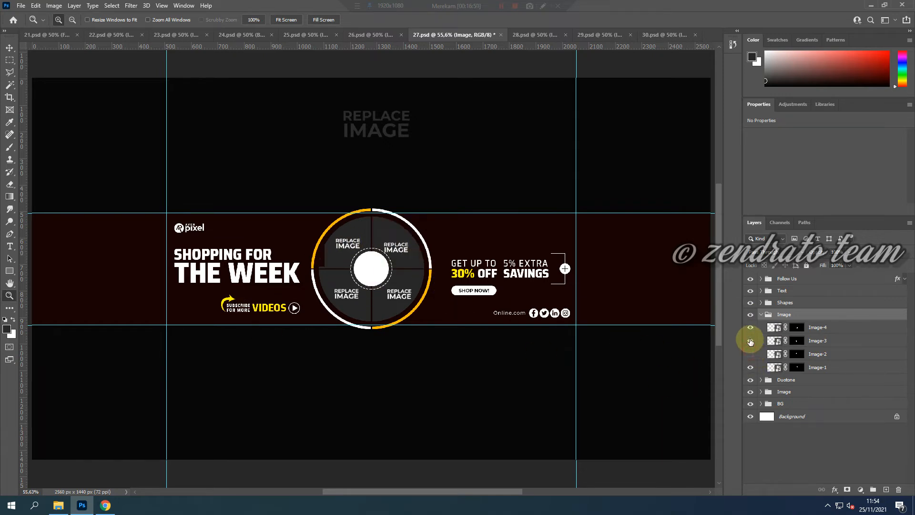
click(750, 341)
click(750, 341)
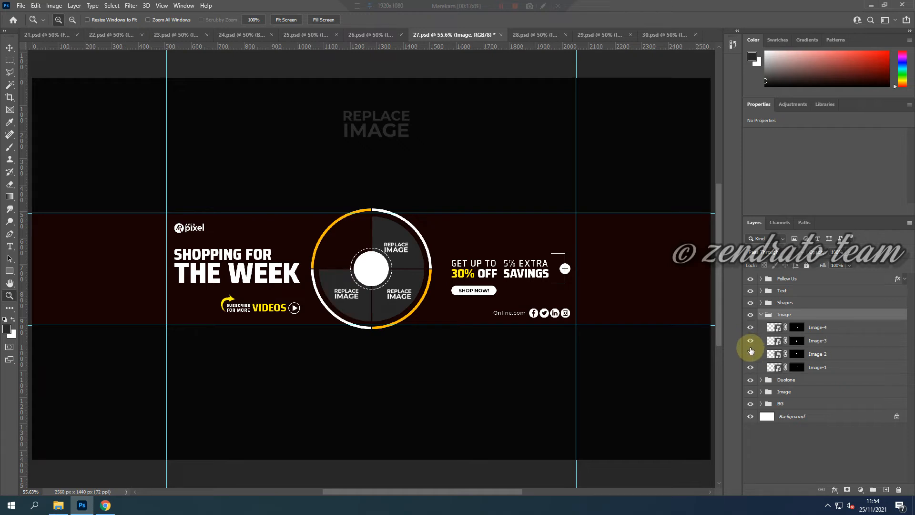
click(750, 355)
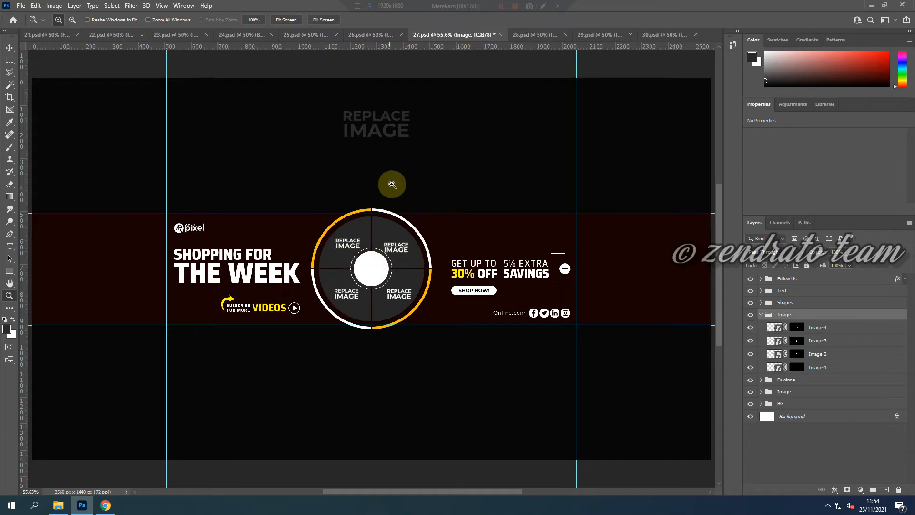
Step: View 28.psd, expand its upper Image group, and repeatedly hide and reshow Image-2 and Image-1 to identify the two silhouette photos
click(526, 36)
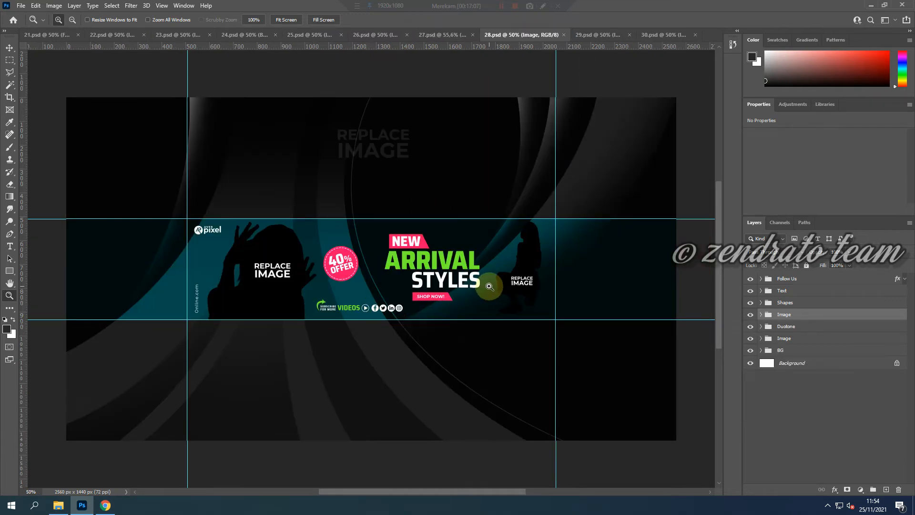
click(761, 315)
click(750, 328)
click(750, 327)
click(750, 327)
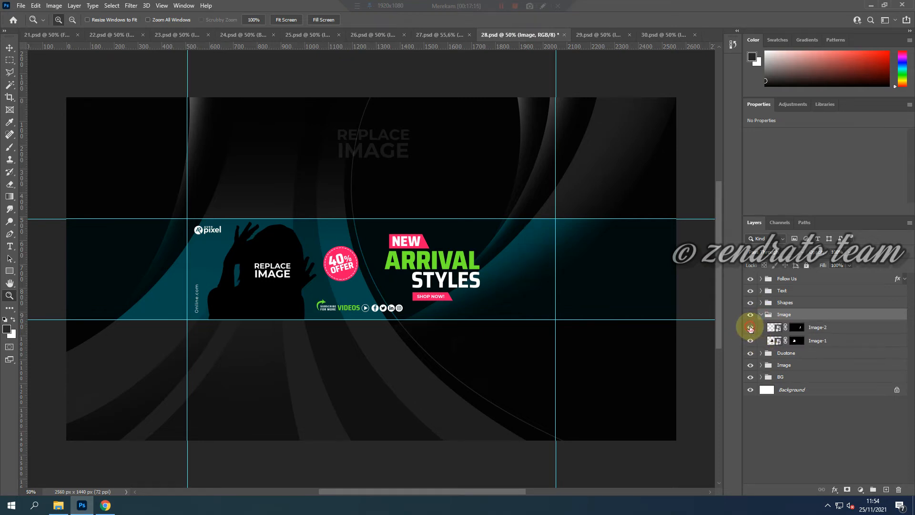
click(750, 327)
click(750, 341)
click(750, 340)
click(750, 341)
click(750, 340)
Step: Switch to Chrome, search YouTube for "mama muda", browse the results, and go back to the channel page
mouse_move(108, 508)
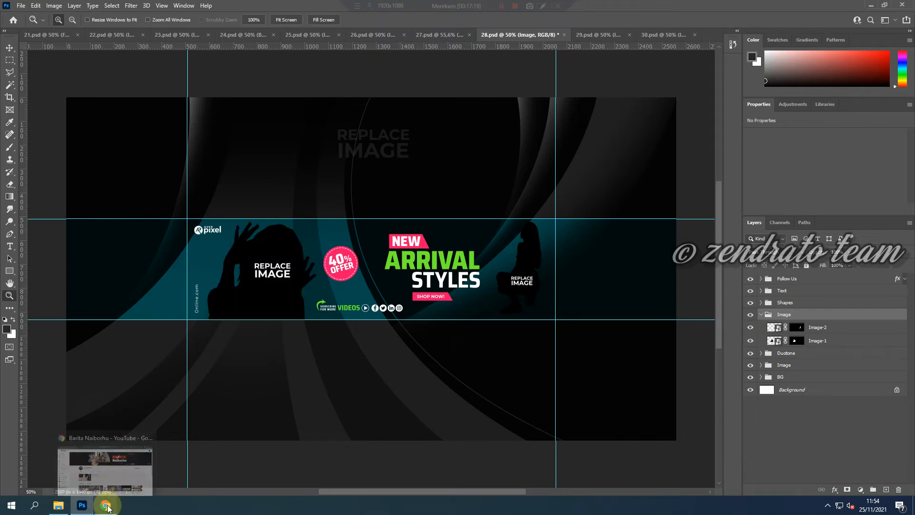
click(108, 508)
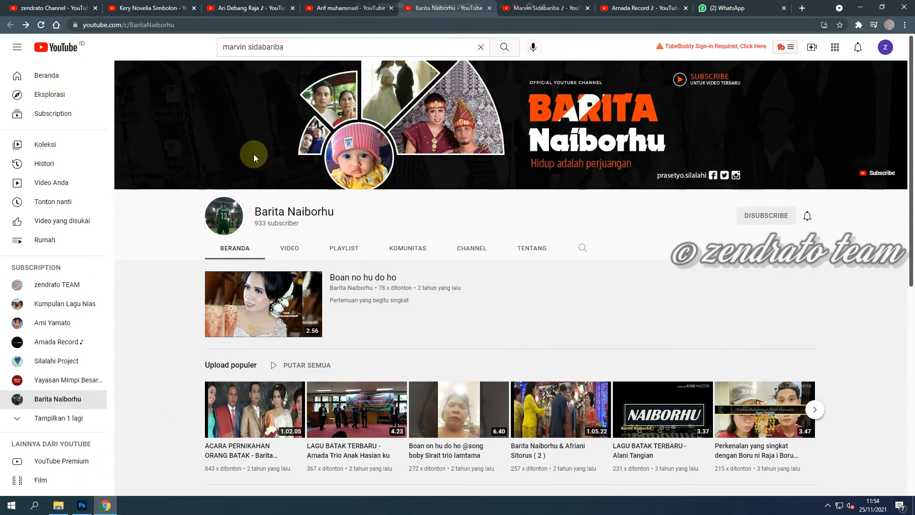
drag(300, 52, 135, 51)
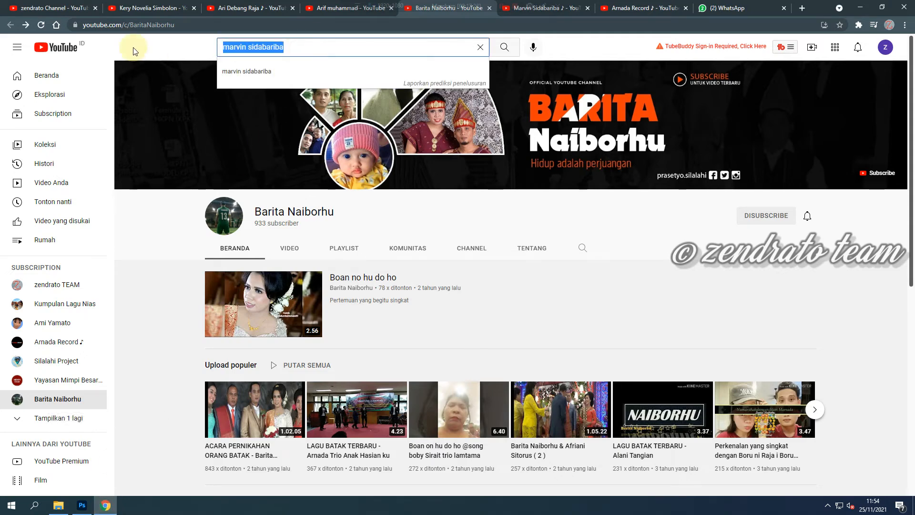
text(mama muda)
key(Return)
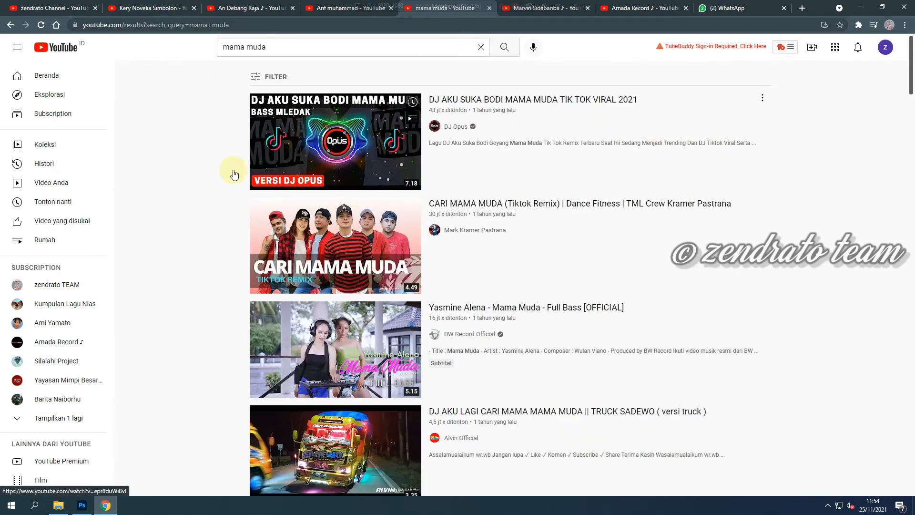
scroll(473, 333, down, 10)
scroll(475, 336, down, 5)
scroll(476, 341, up, 3)
scroll(524, 329, down, 7)
scroll(525, 269, up, 15)
key(alt+Left)
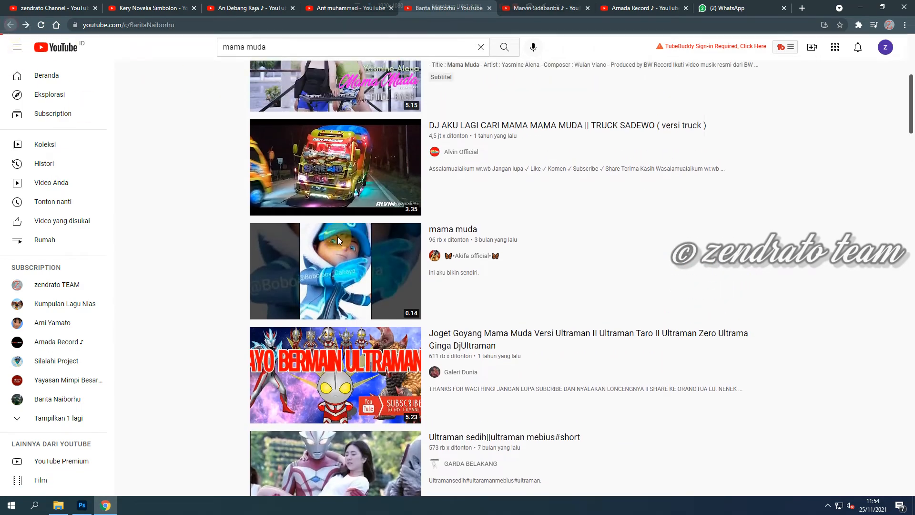
Step: Recheck 28.psd against the channel page in Chrome, and return to Photoshop to view template 29.psd
key(alt+Tab)
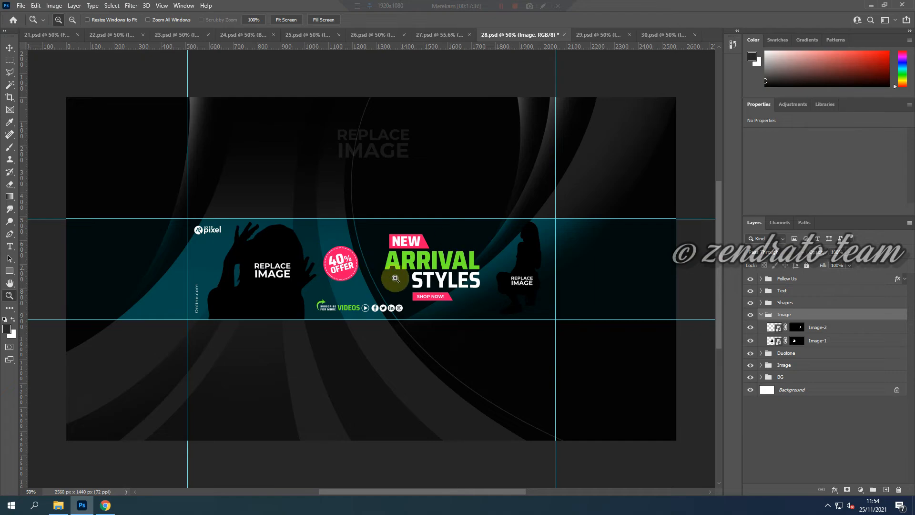
key(alt+Tab)
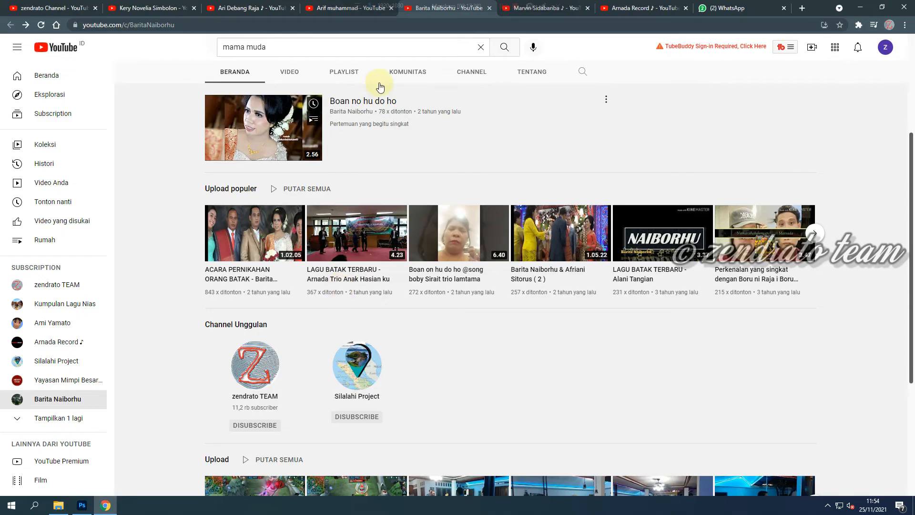
key(alt+Tab)
click(593, 36)
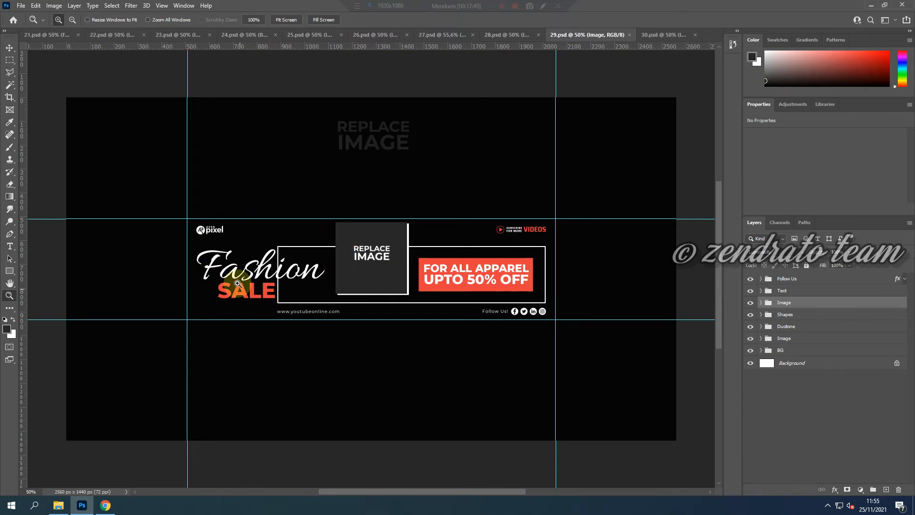
Step: Try replacing the missing Allura Regular font of the "Fashion" text in 29.psd with the default Myriad Pro, and undo it
key(t)
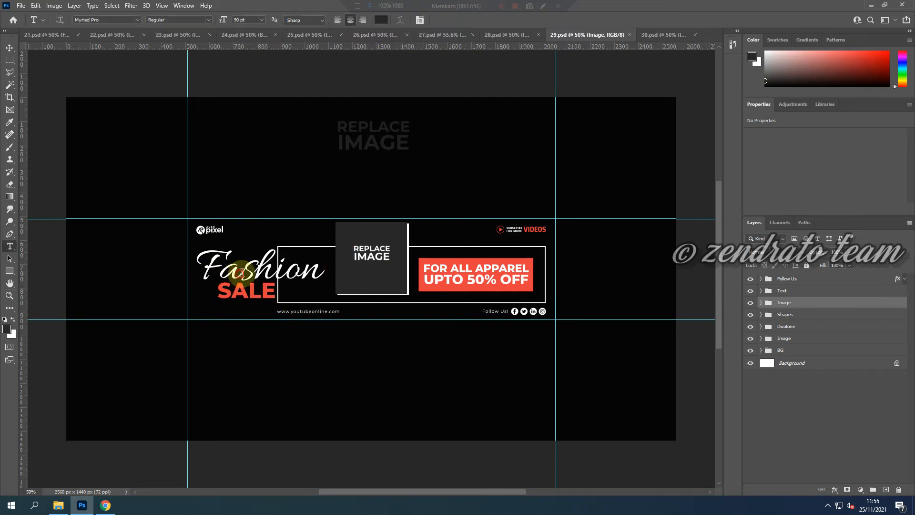
click(244, 268)
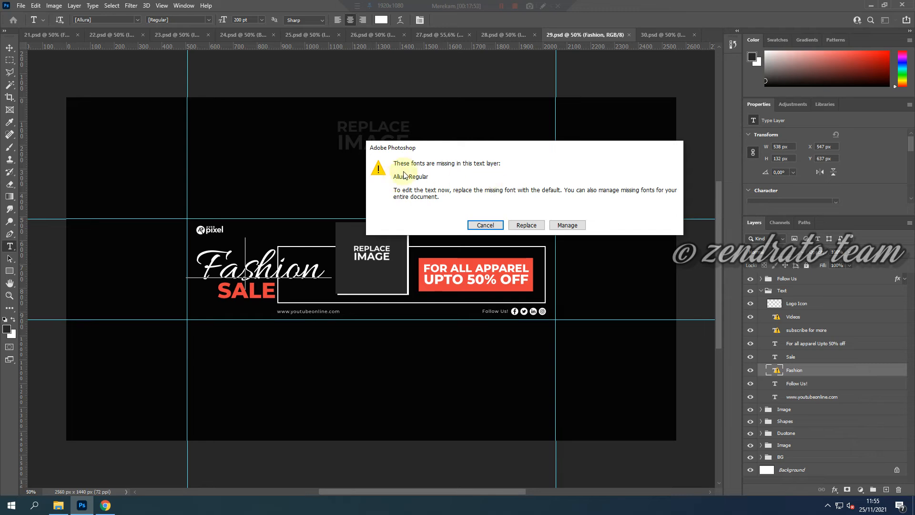
click(531, 227)
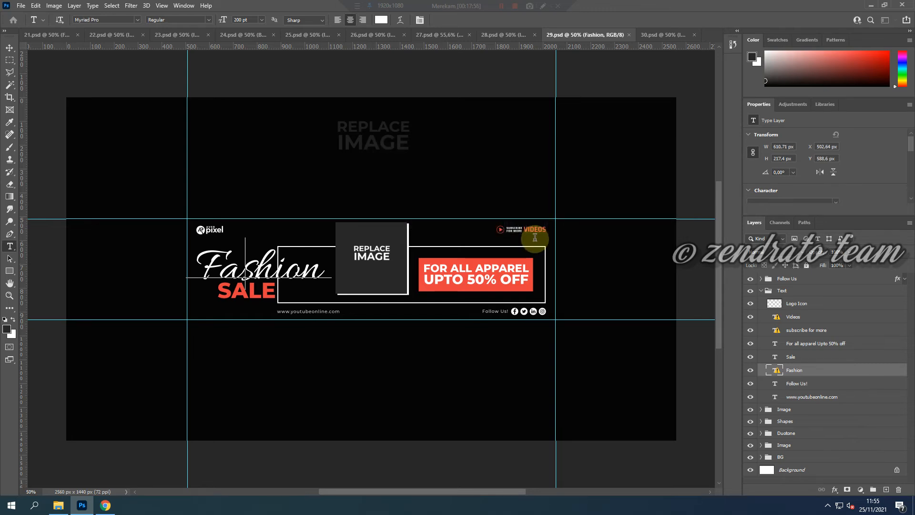
click(264, 282)
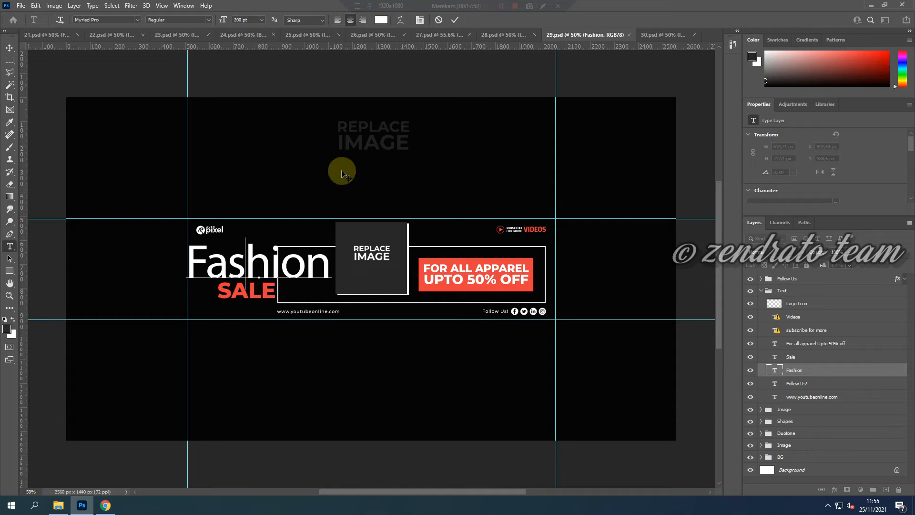
click(455, 20)
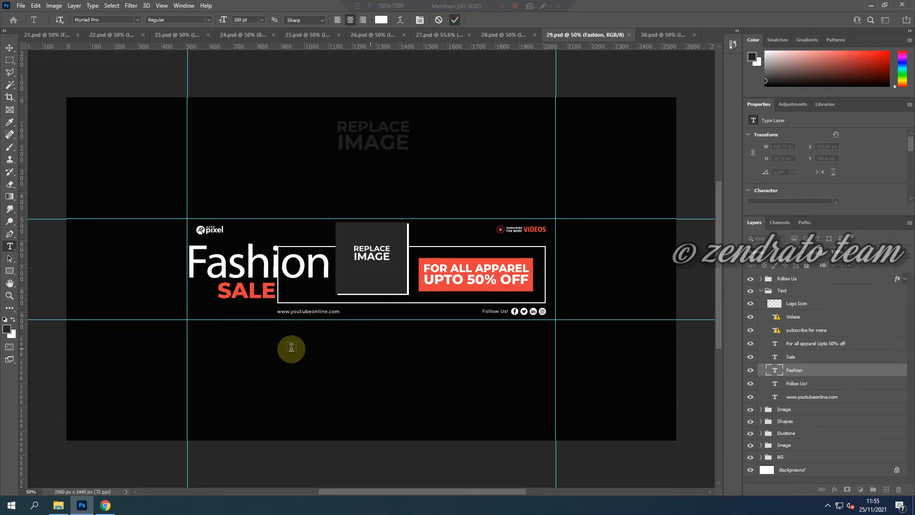
key(ctrl+z)
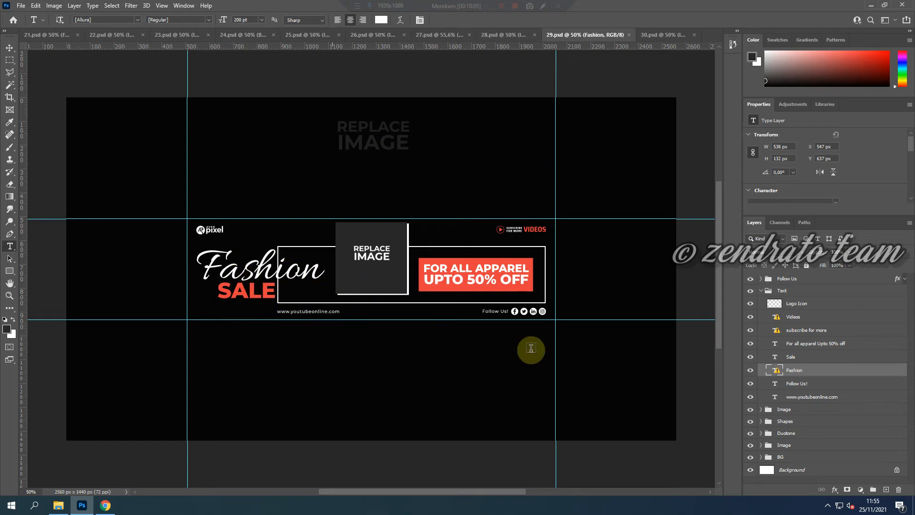
Step: Repeat the Myriad Pro font replacement on the "Fashion" text once more, and restore the original lettering
click(227, 270)
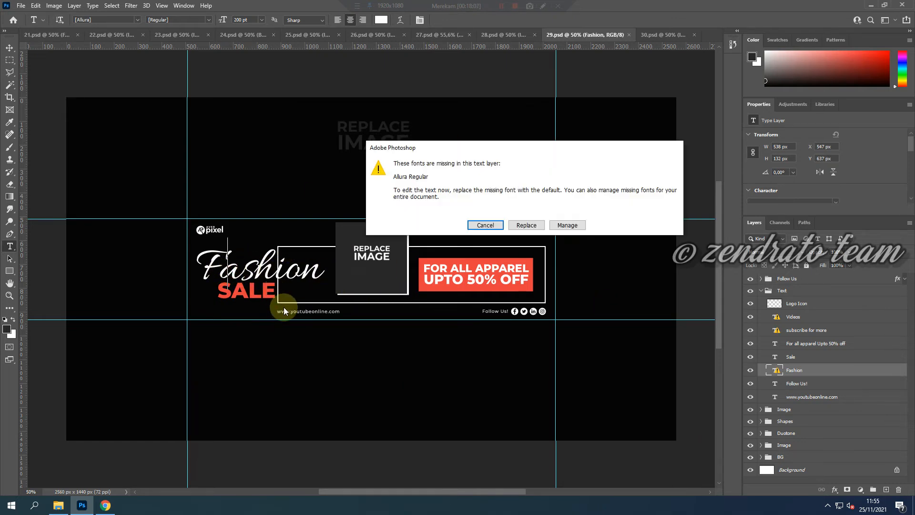
click(511, 225)
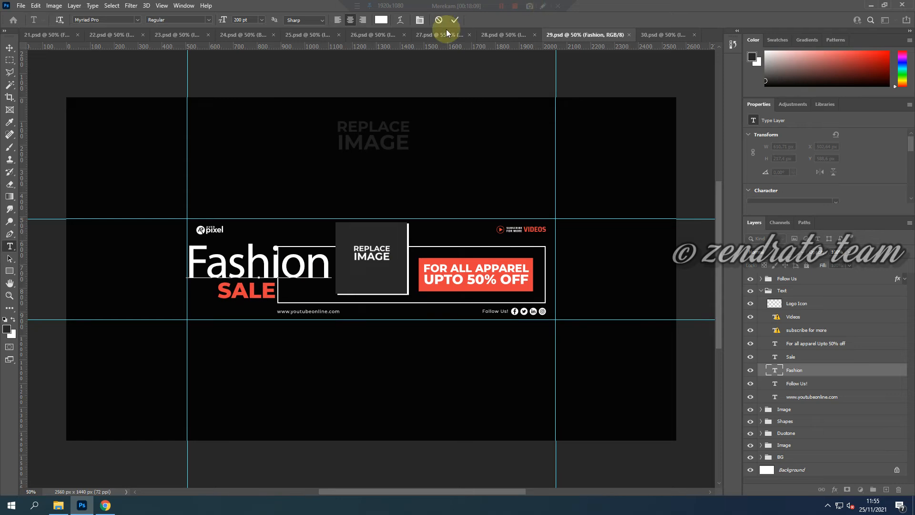
click(451, 20)
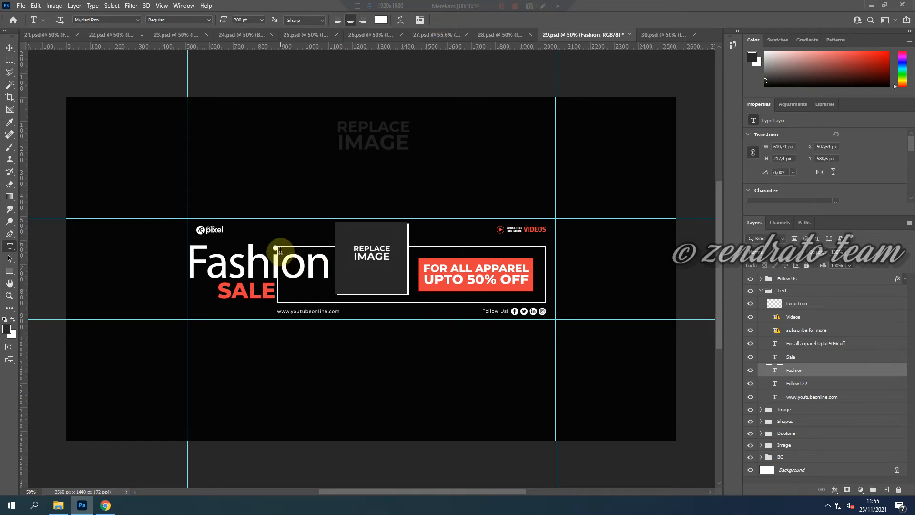
key(ctrl+z)
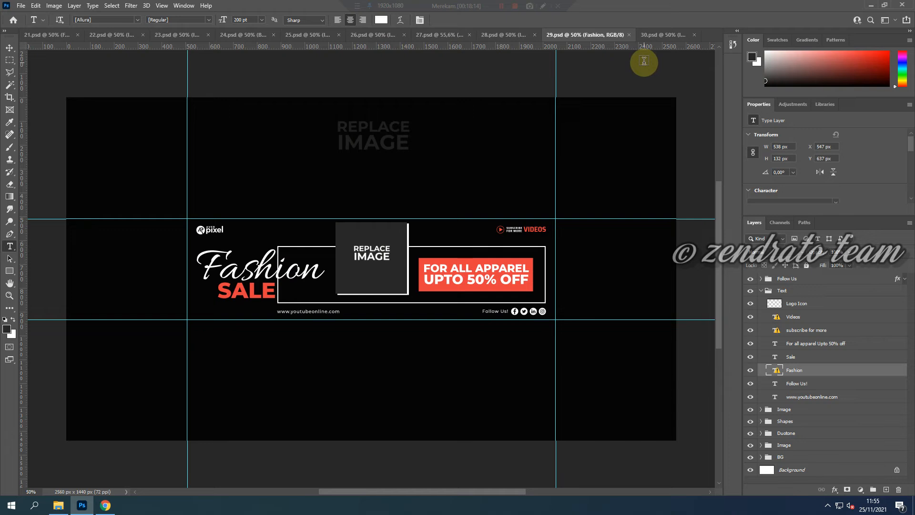
Step: View 30.psd, expand its upper Image group, and examine the polaroid photos by hiding and reshowing image-3 and image-2
click(663, 37)
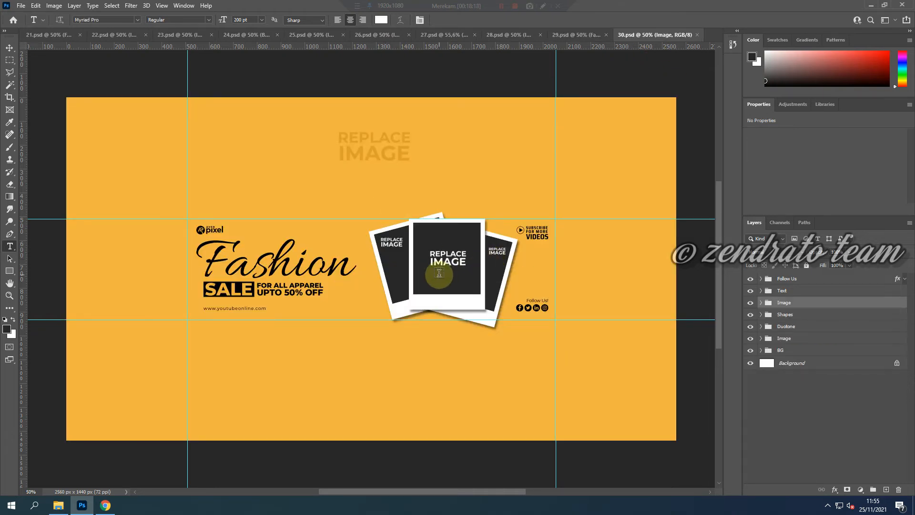
click(760, 303)
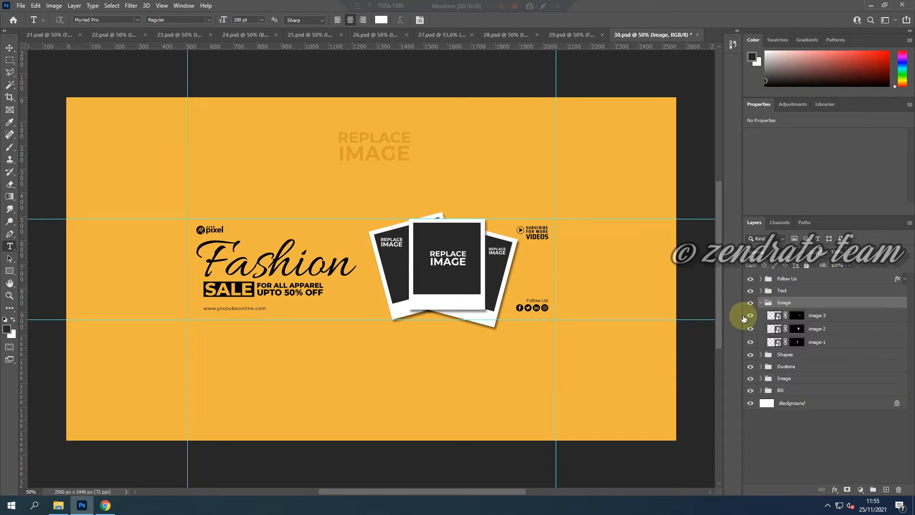
click(750, 316)
click(749, 316)
click(750, 329)
click(750, 329)
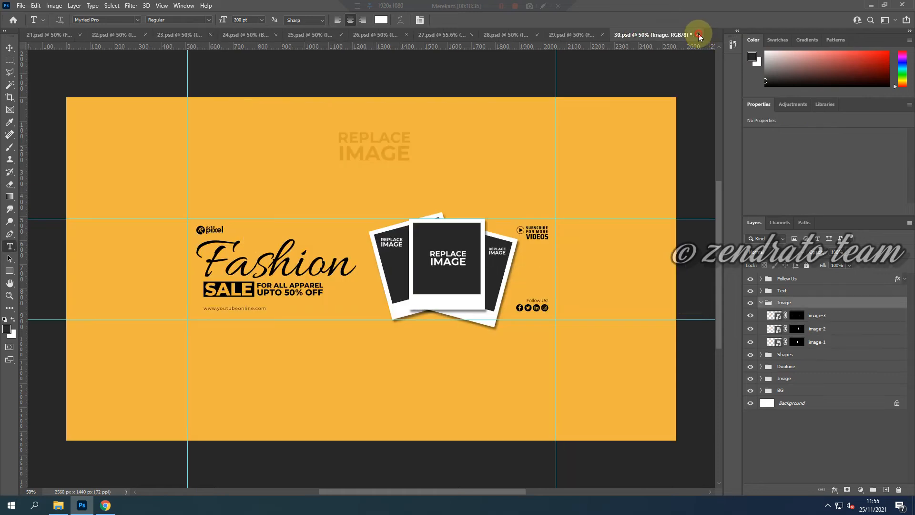
Step: Close 30.psd without saving its changes
click(697, 35)
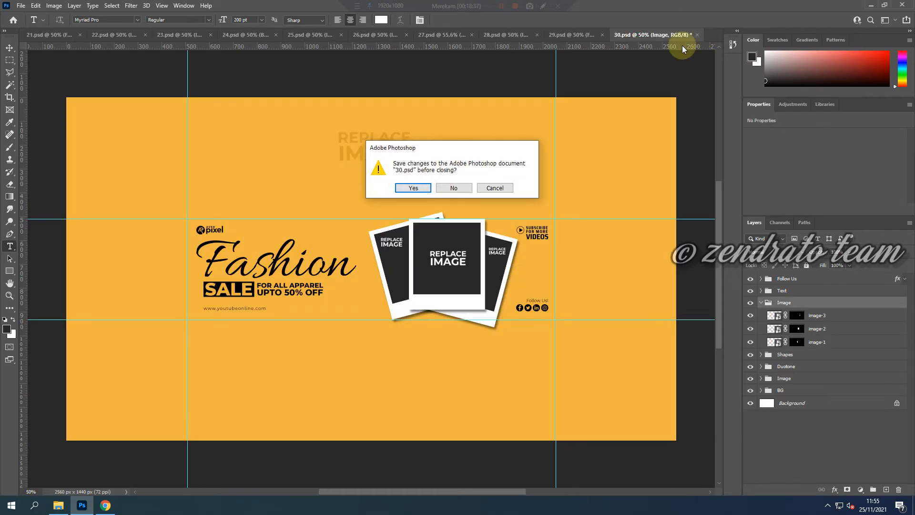
click(461, 188)
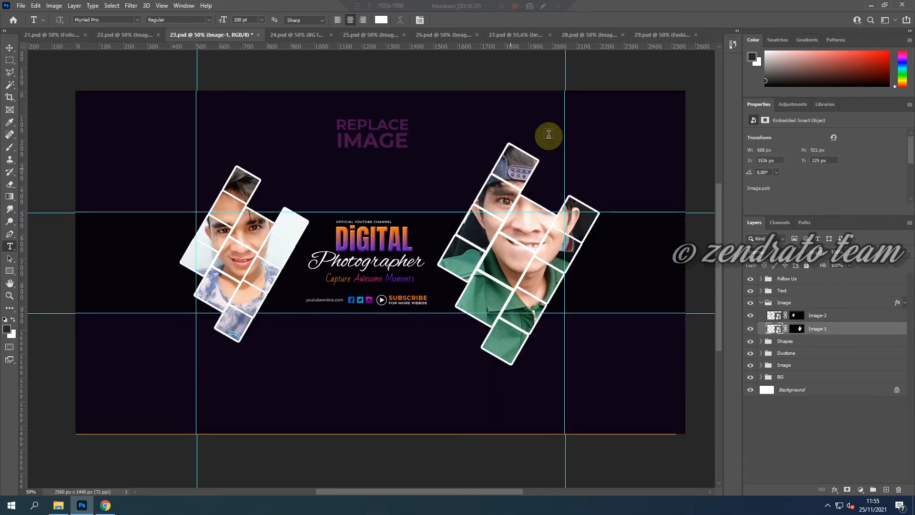
Step: Close 21.psd and 24.psd, discarding the changes made to 24.psd
click(36, 35)
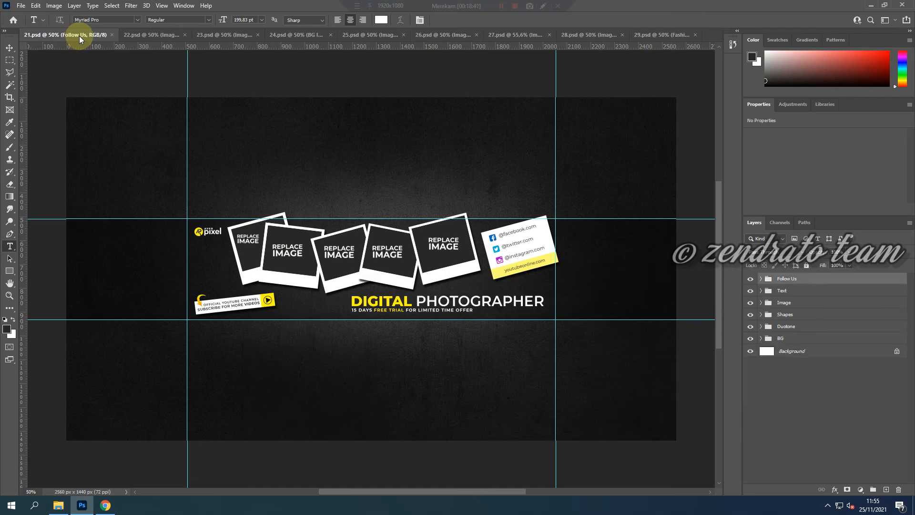
key(ctrl+w)
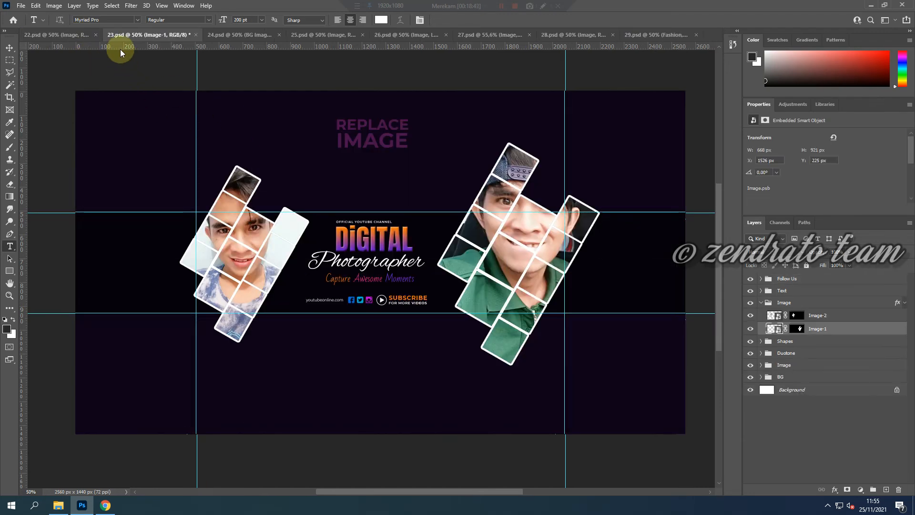
key(ctrl+Tab)
key(ctrl+w)
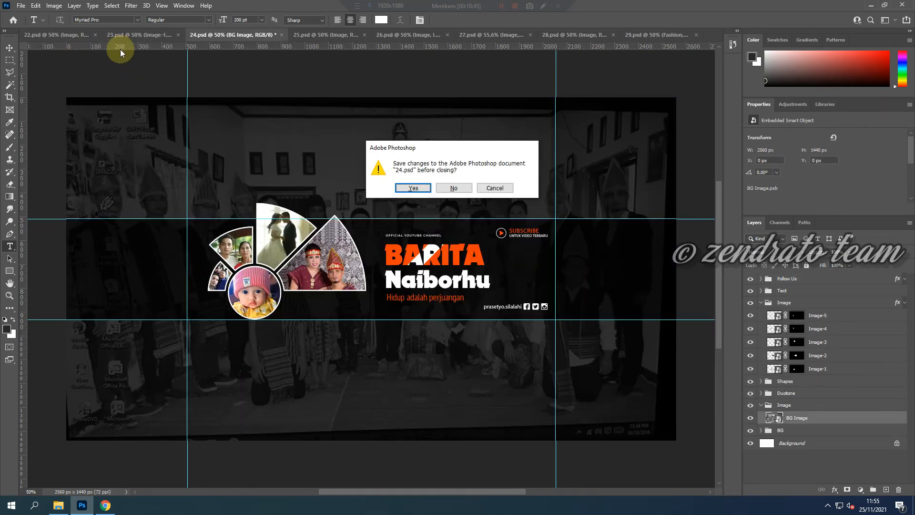
click(453, 188)
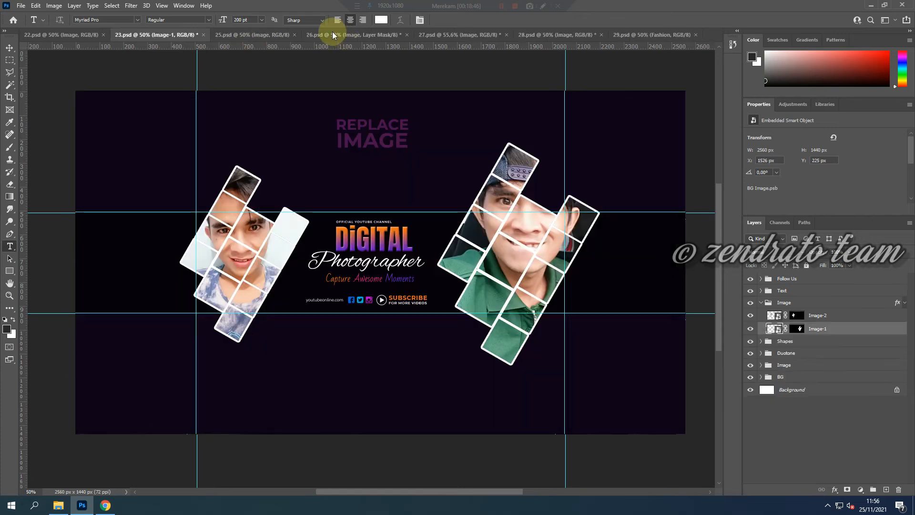
Step: Close 25.psd, 26.psd and 27.psd without saving the changes to 26.psd and 27.psd
click(293, 34)
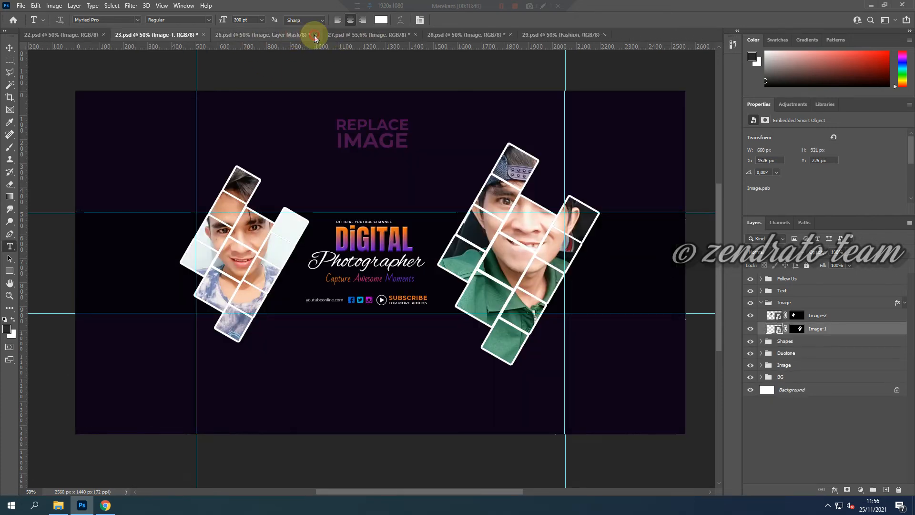
click(314, 35)
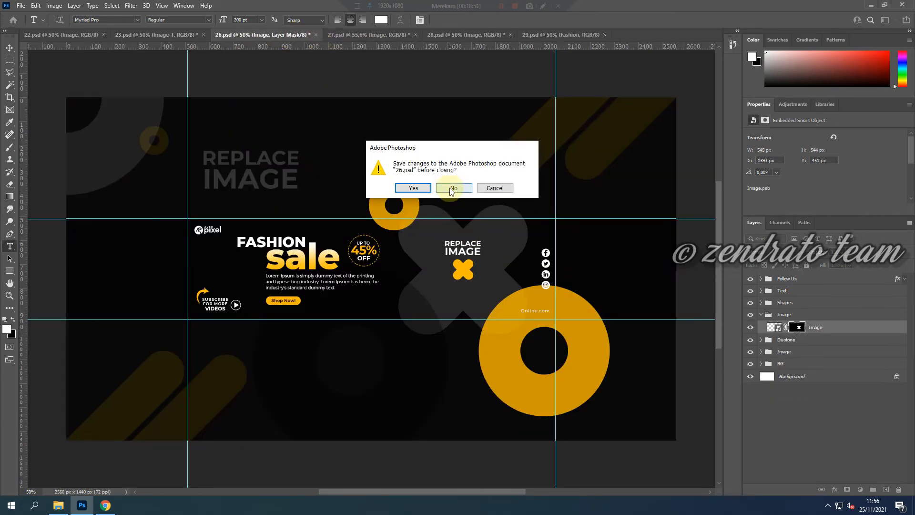
click(452, 188)
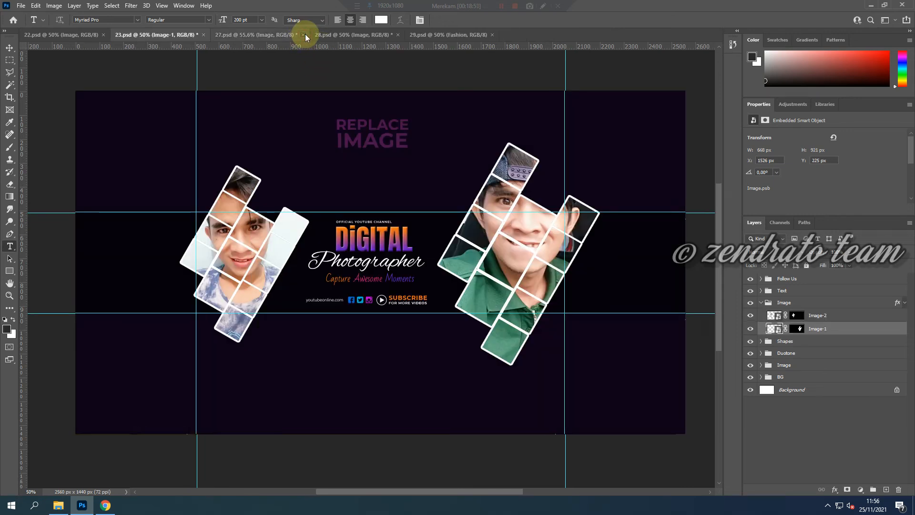
click(304, 35)
click(453, 191)
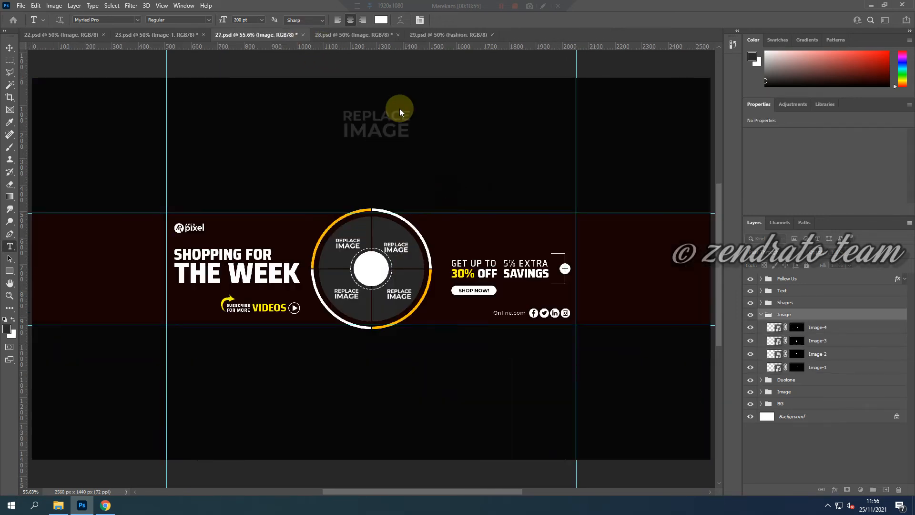
Step: Close 28.psd without saving, along with 29.psd and 22.psd, keeping only 23.psd open
click(298, 34)
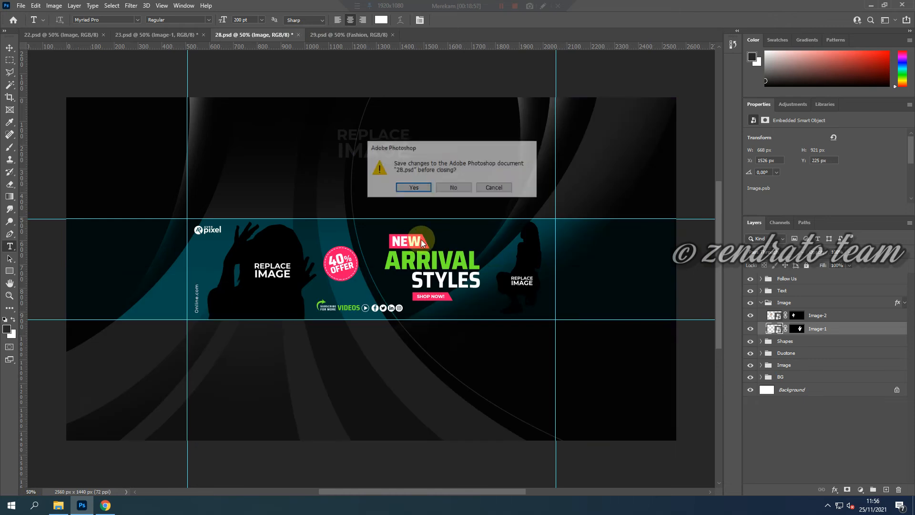
click(453, 187)
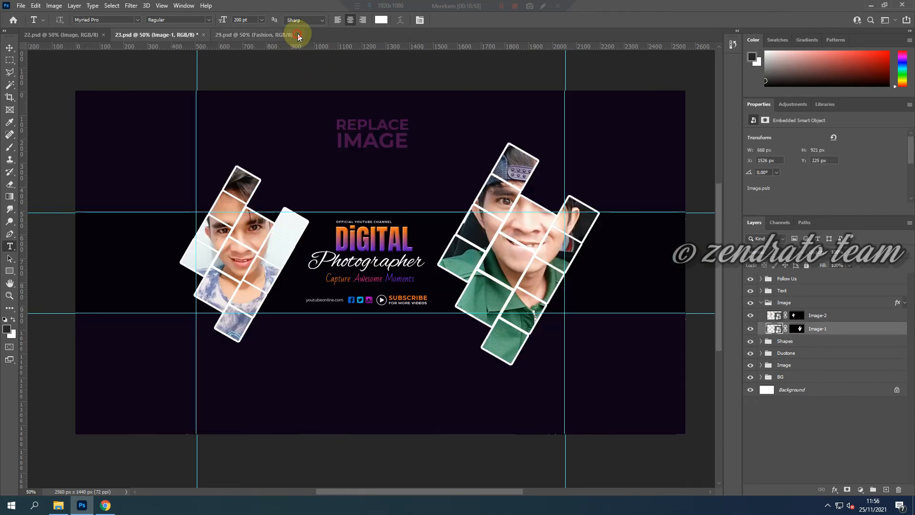
click(298, 35)
click(103, 34)
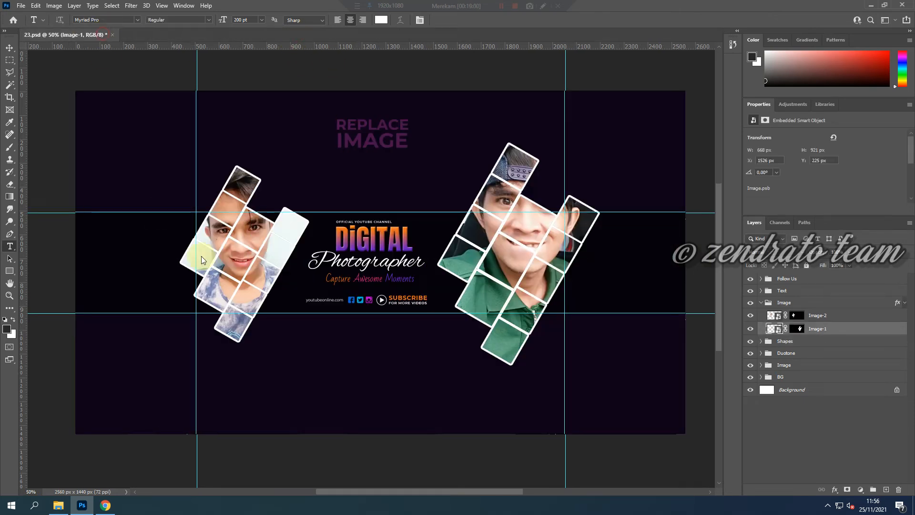
Step: Try replacing the missing Anton Regular font of the "Digital" text in 23.psd with the default Myriad Pro, and undo it
click(358, 238)
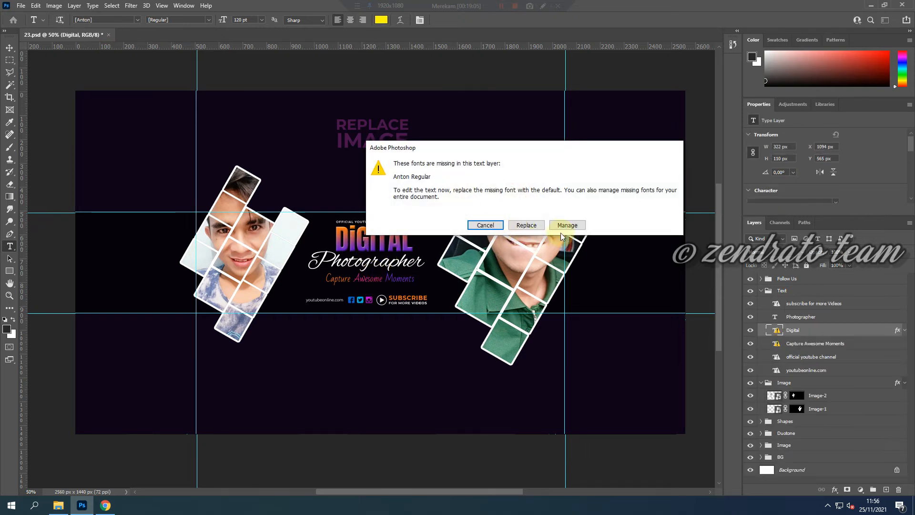
click(520, 226)
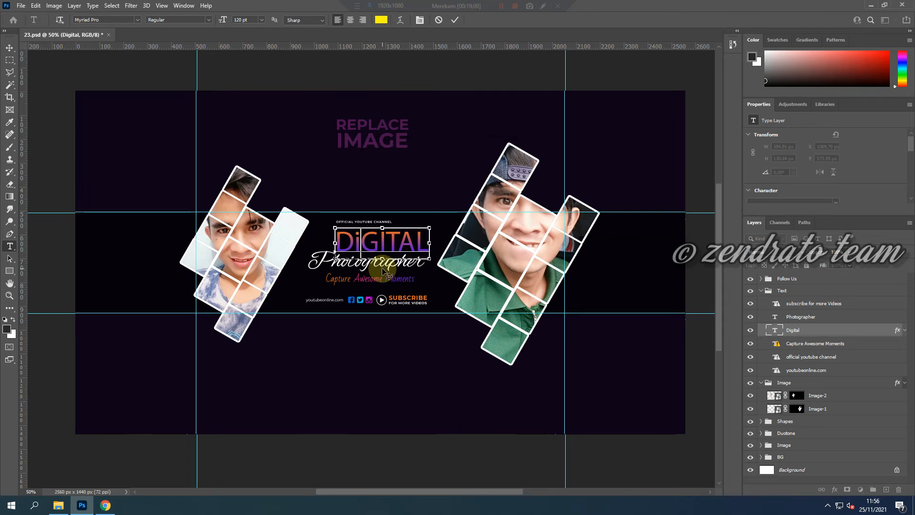
click(455, 19)
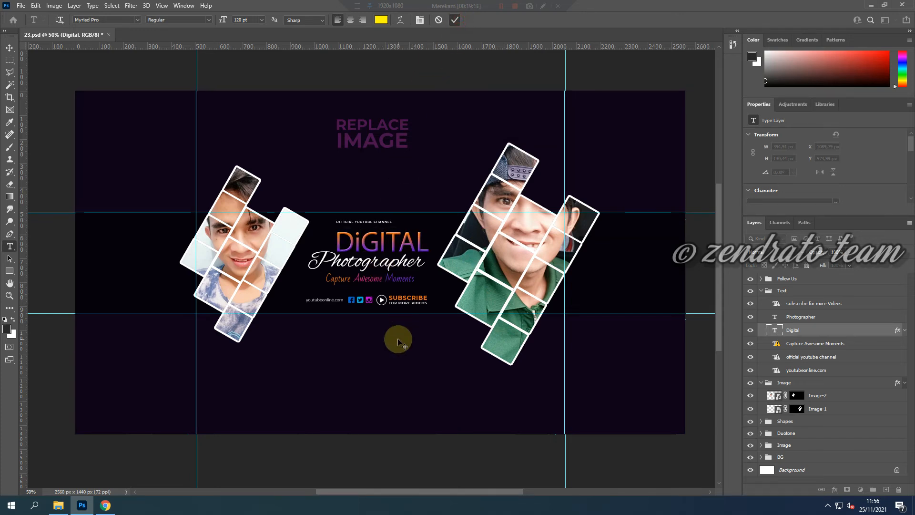
click(398, 340)
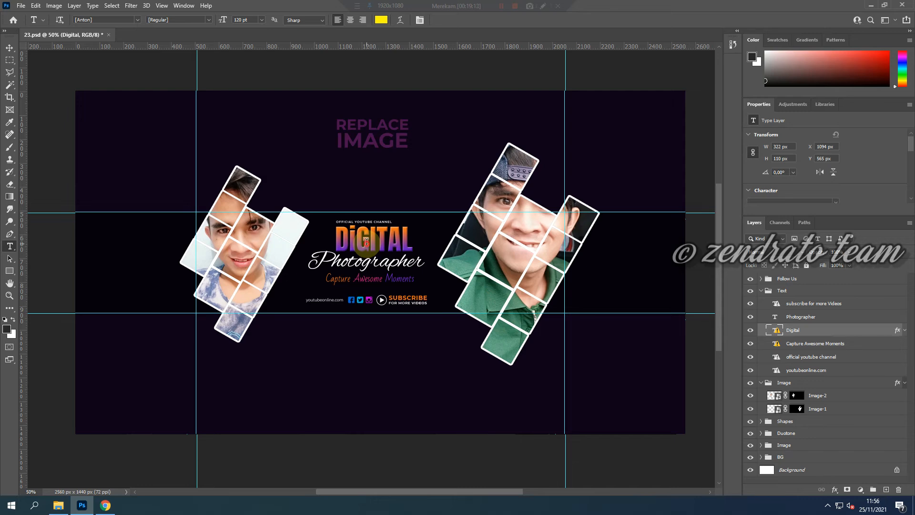
Step: Check which font the "Digital" text is missing, and search the web in a new Chrome tab for "download font anton regular"
click(366, 242)
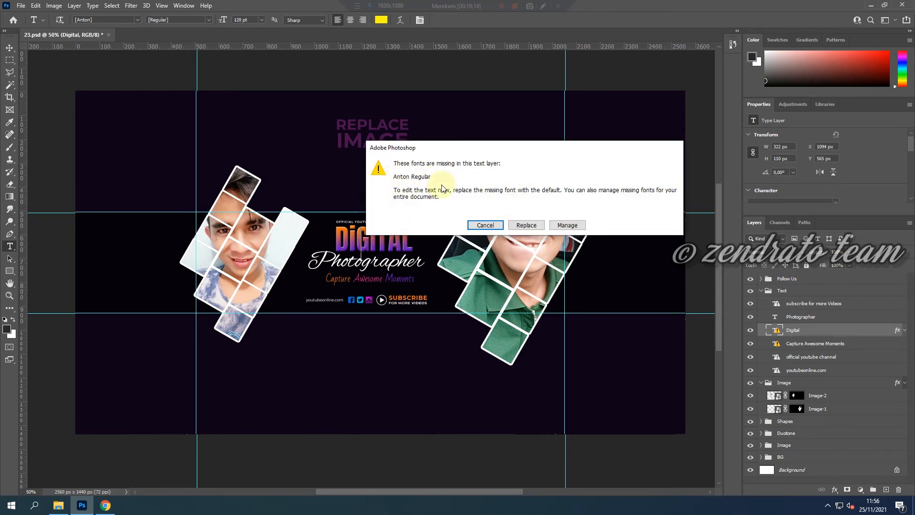
click(106, 505)
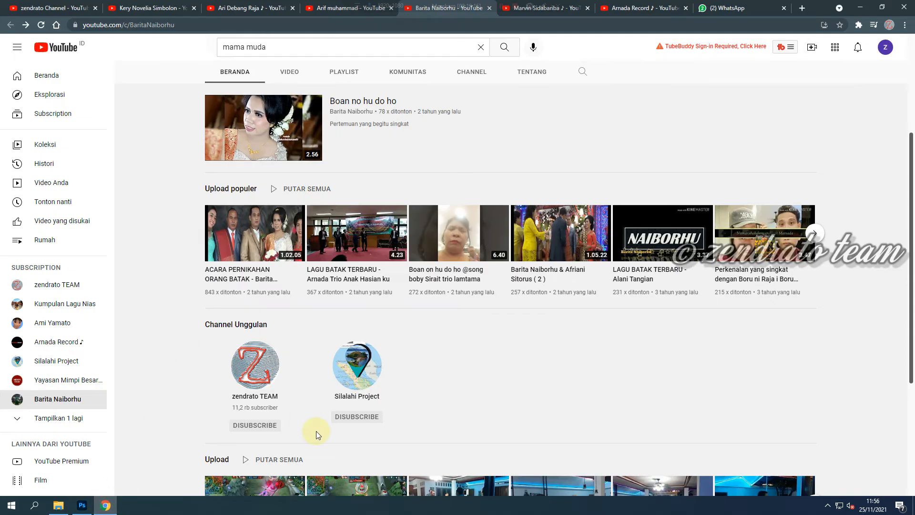
key(ctrl+t)
text(downloa)
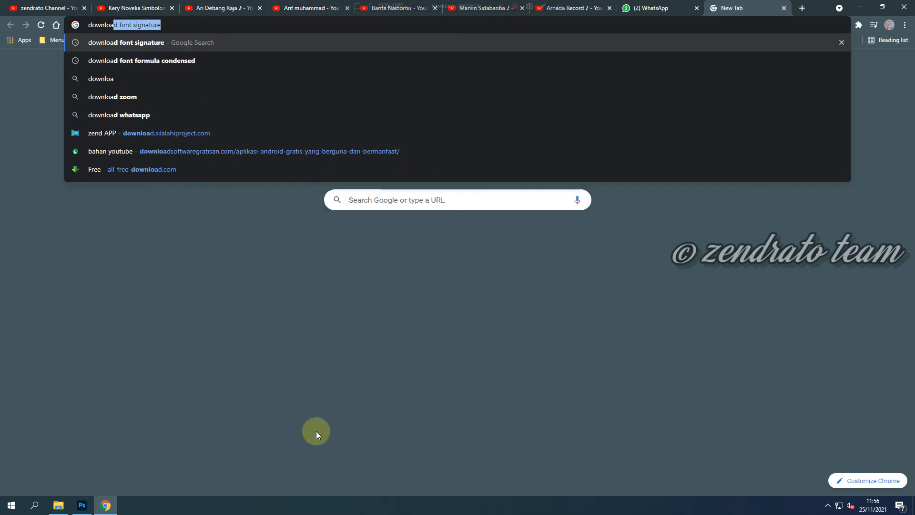
text(d font an)
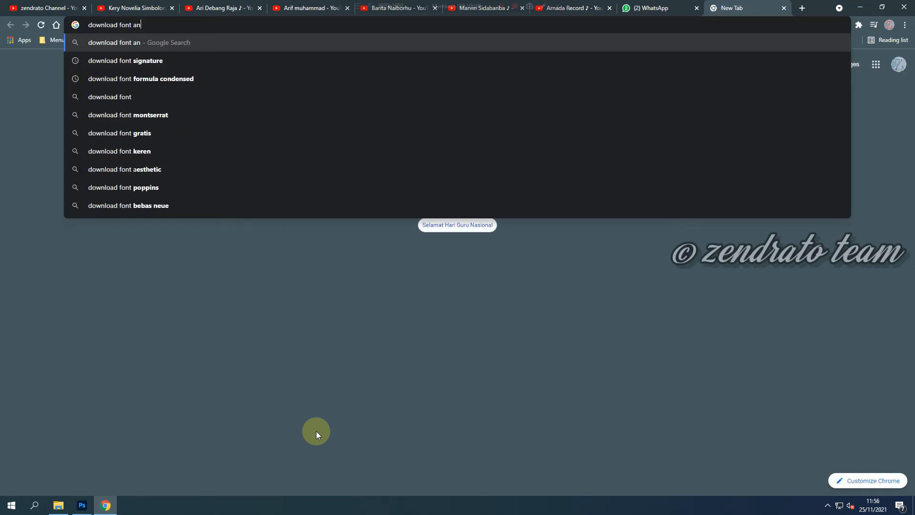
text(ton re)
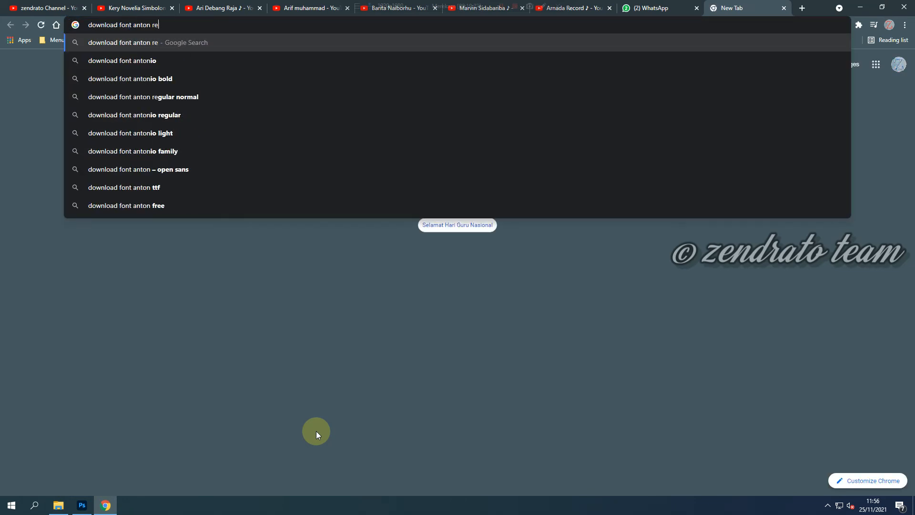
key(Down)
key(Return)
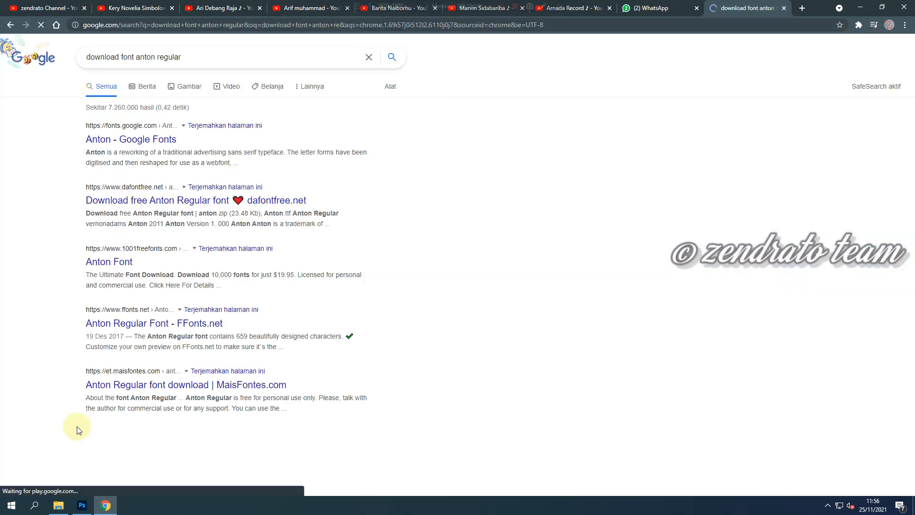
Step: Download the Anton font family from Google Fonts as Anton.zip, and cancel the missing-font dialog back in Photoshop
click(139, 139)
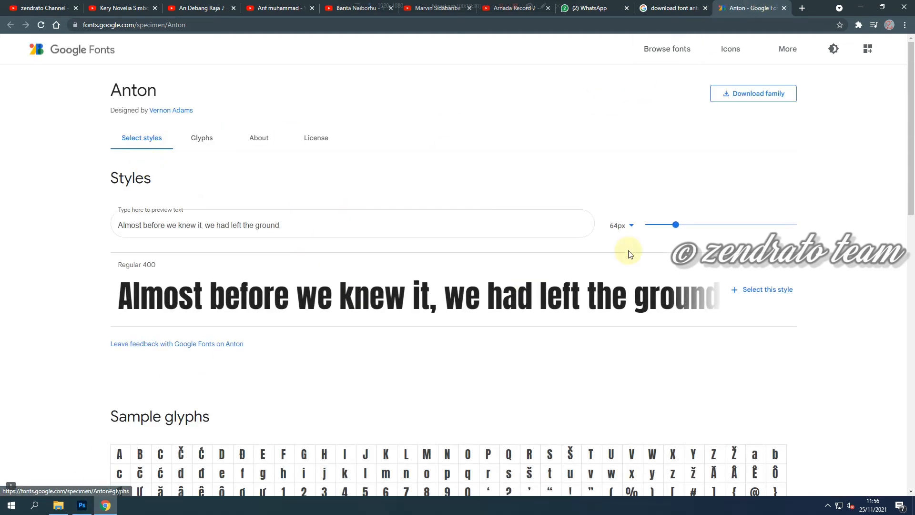
click(755, 91)
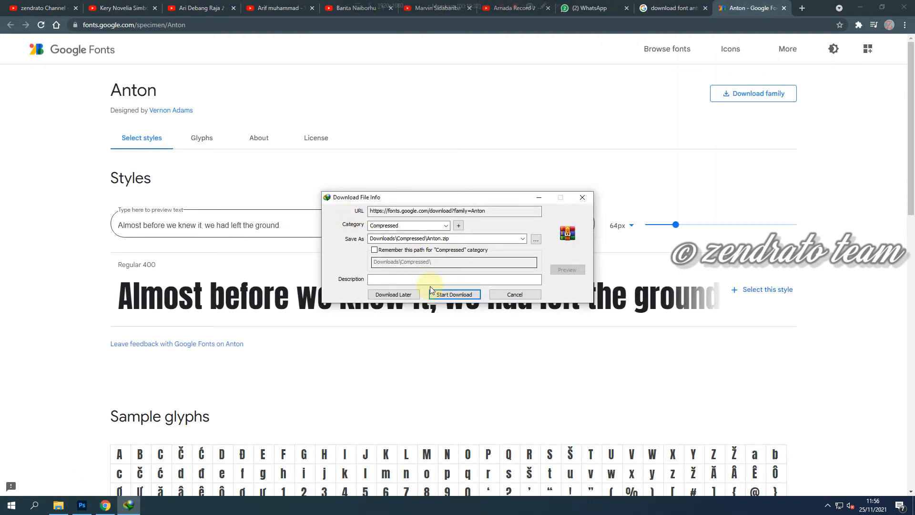
click(403, 292)
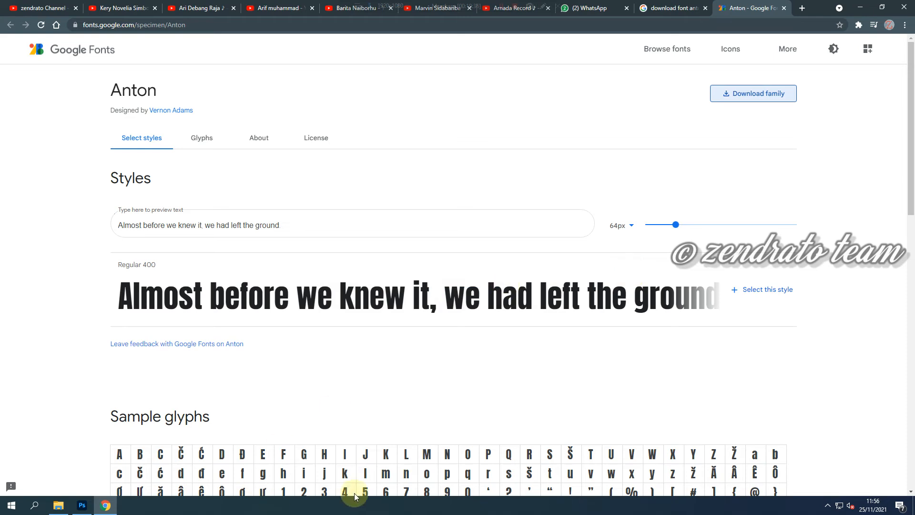
click(82, 505)
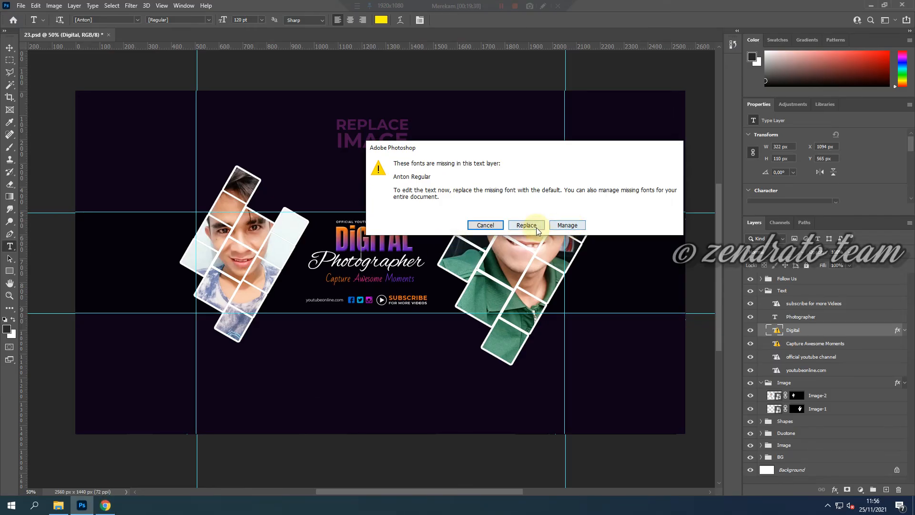
click(486, 226)
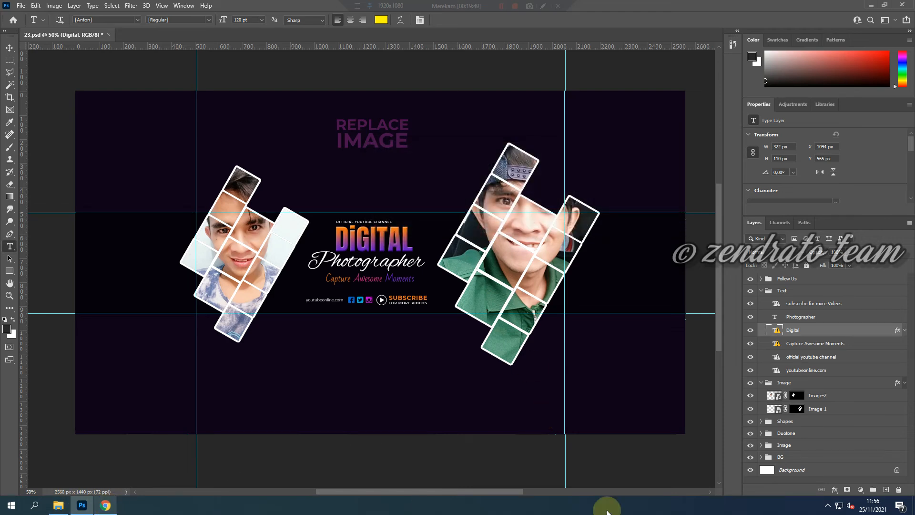
Step: Locate the downloaded Anton.zip in Internet Download Manager and open its containing folder
click(828, 505)
click(808, 470)
double_click(363, 212)
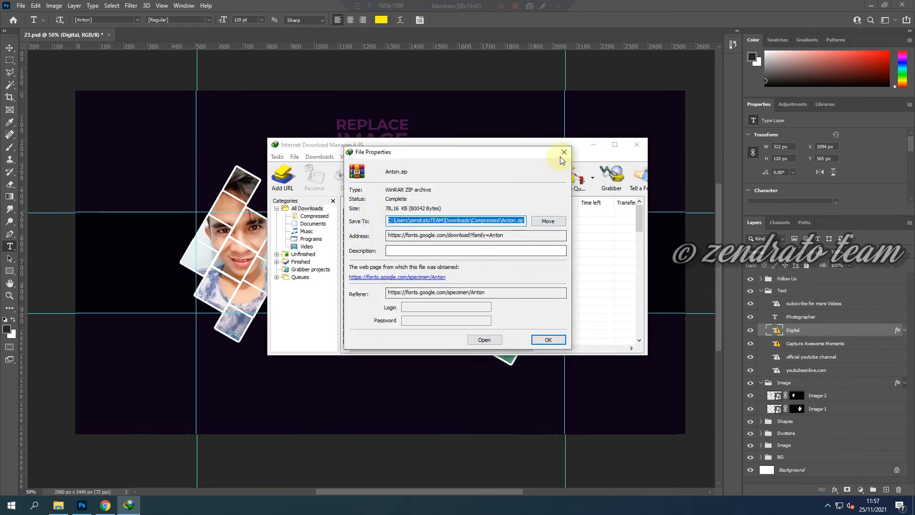
click(564, 152)
right_click(367, 213)
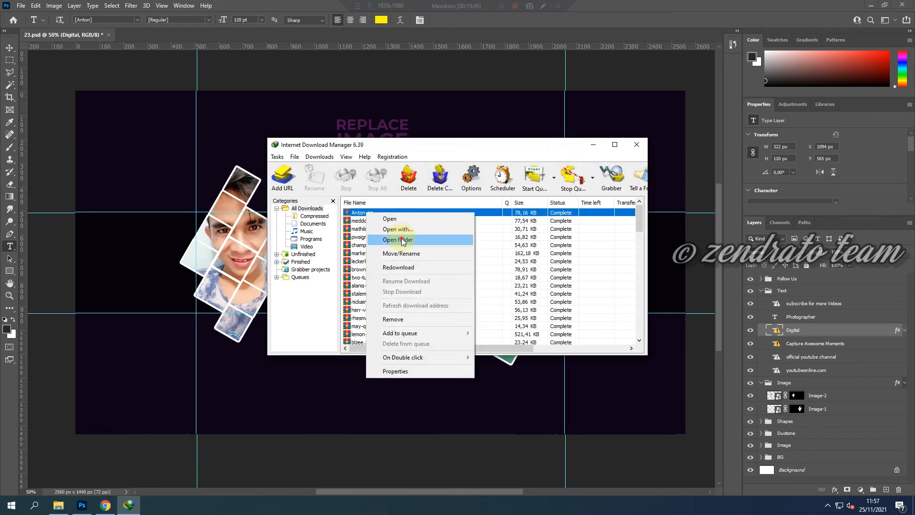
click(381, 237)
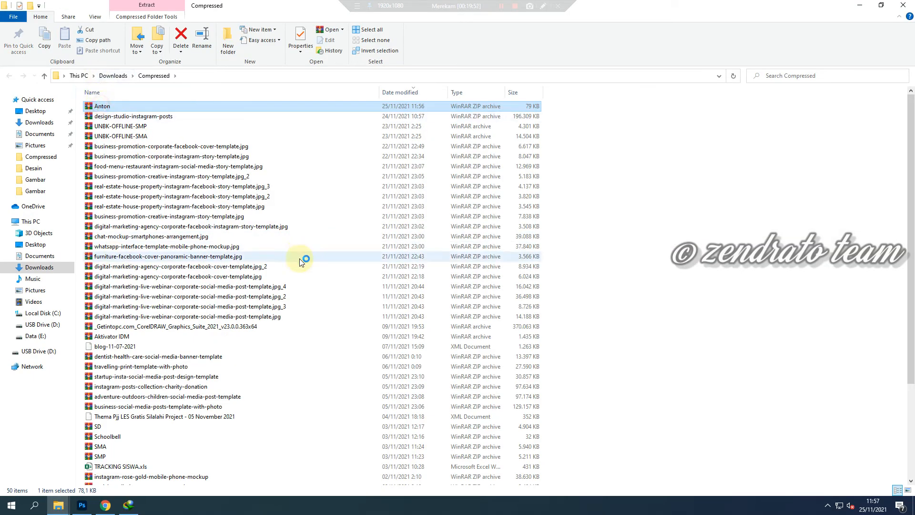
Step: Install Anton-Regular.ttf from the Anton.zip archive, and close the font preview and the archive
key(Return)
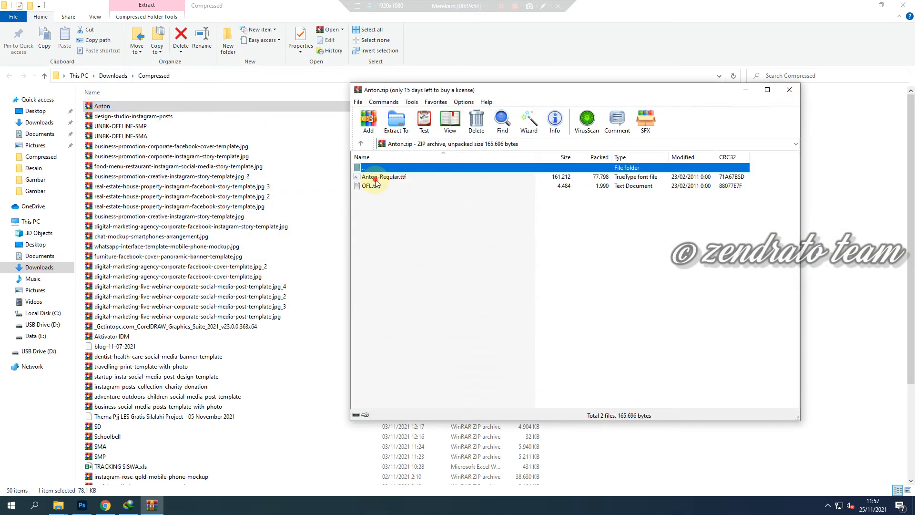
double_click(375, 177)
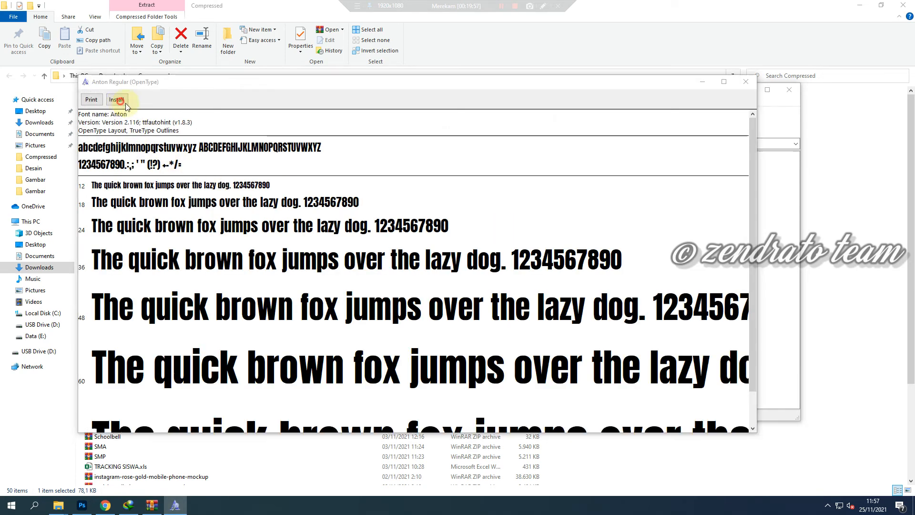
click(118, 100)
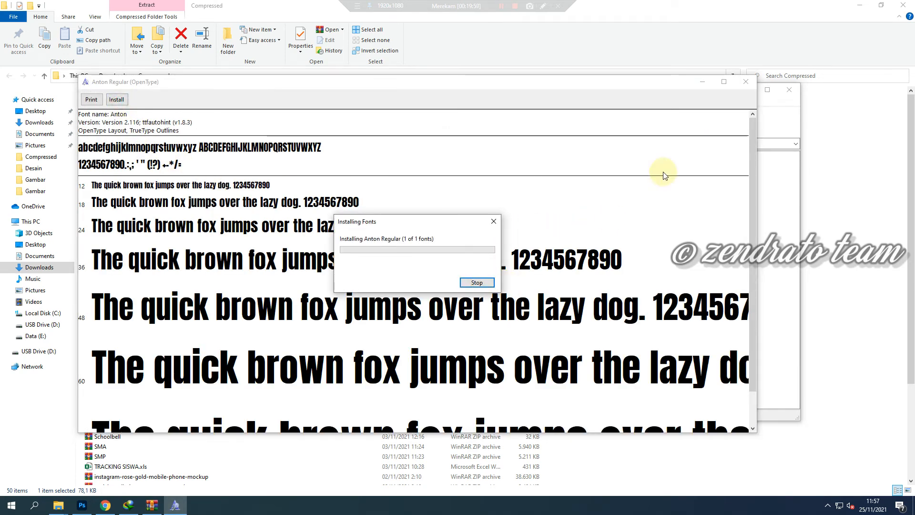
click(745, 84)
click(786, 92)
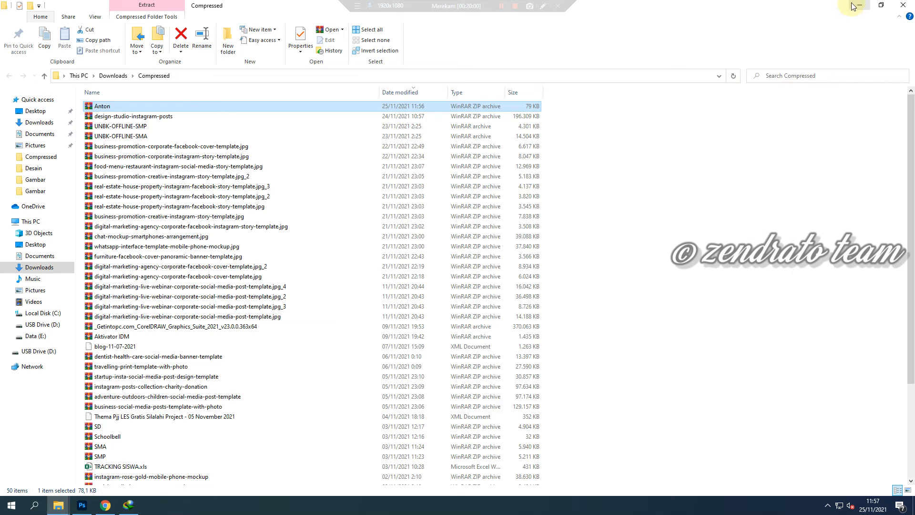
Step: Return to Photoshop and replace the banner's "Digital" title text with "ZENDRATO"
click(858, 5)
click(642, 149)
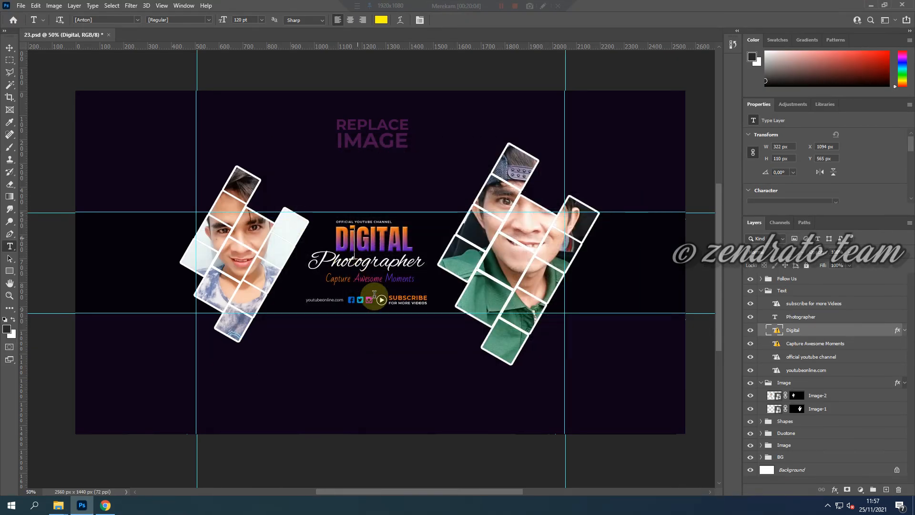
double_click(405, 249)
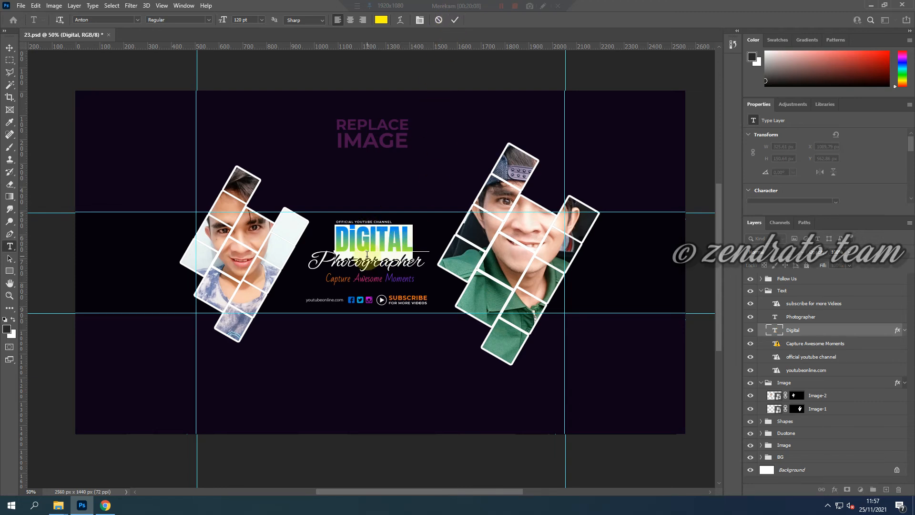
text(ZENDRATO)
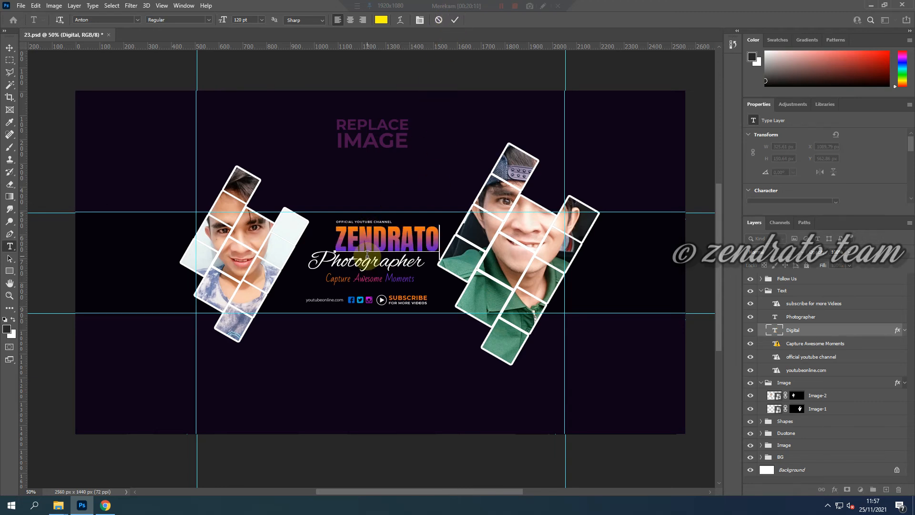
drag(431, 279, 436, 280)
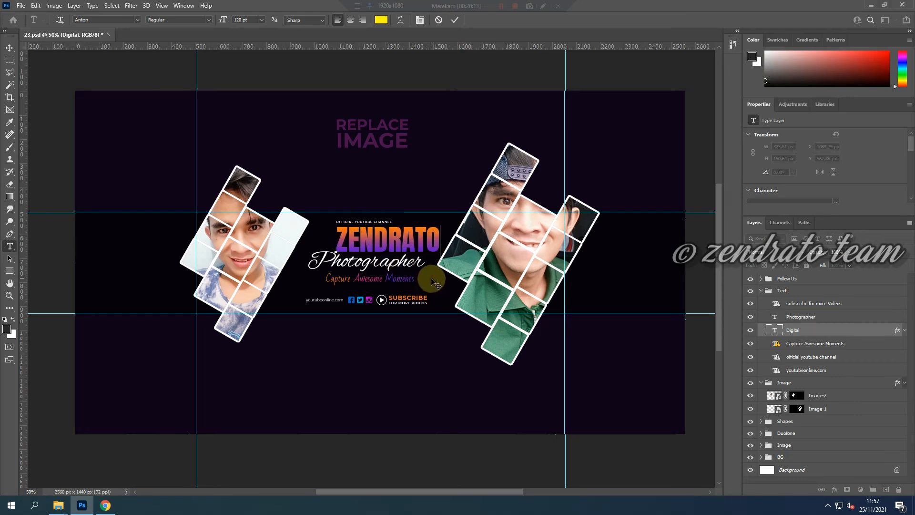
click(418, 116)
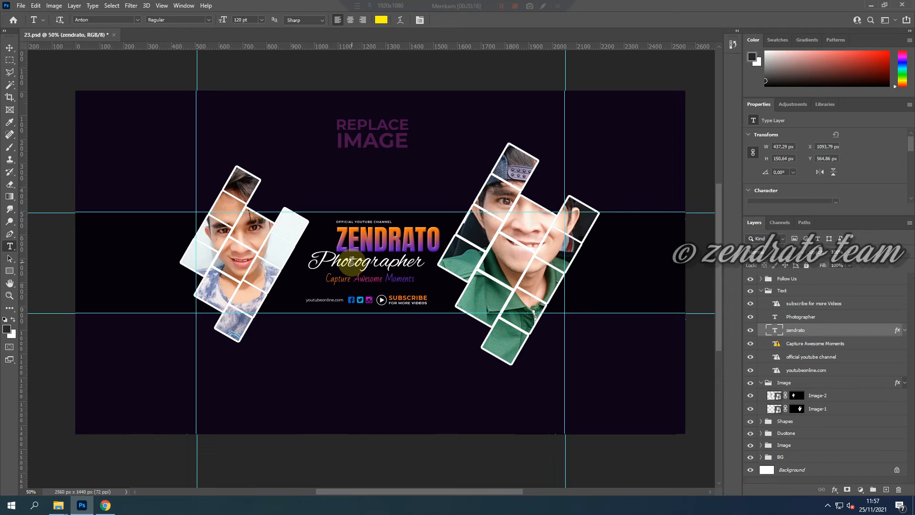
Step: Replace the script text "Photographer" with "Tes Banner YT" and set its font size to 80 pt
click(348, 261)
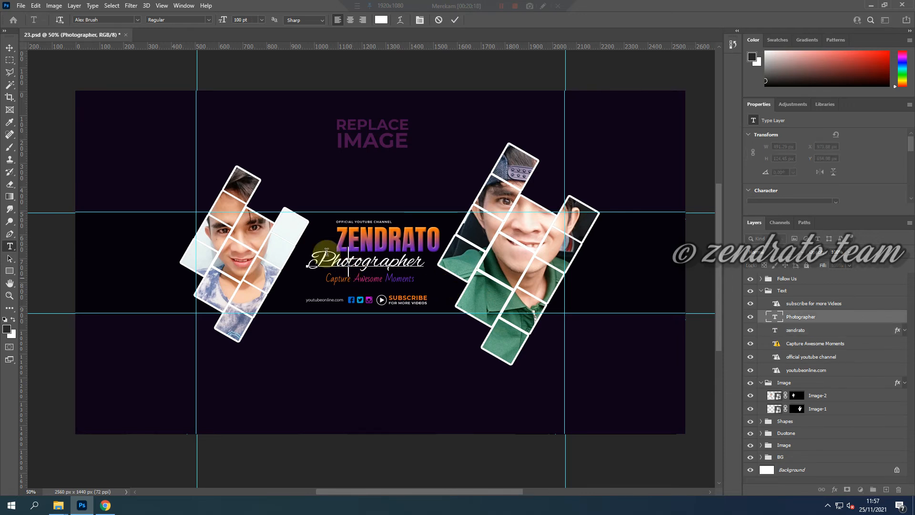
key(ctrl+a)
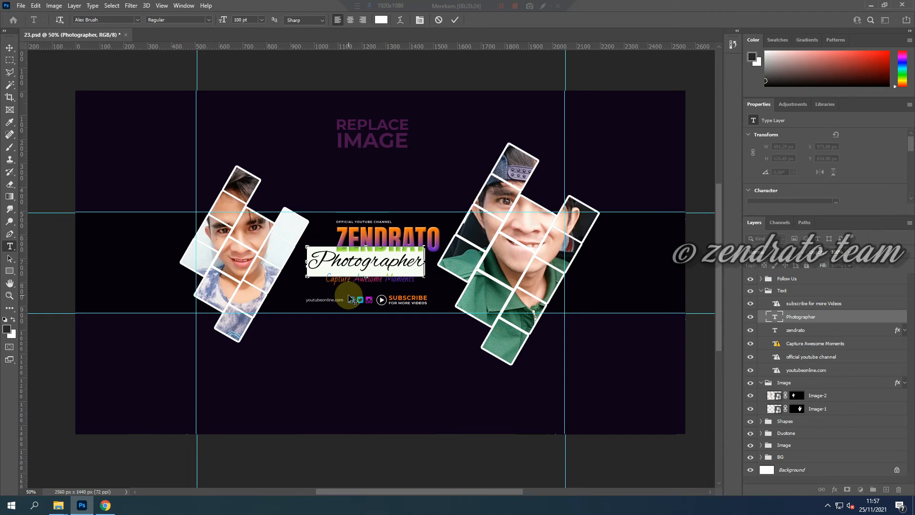
text(Tes)
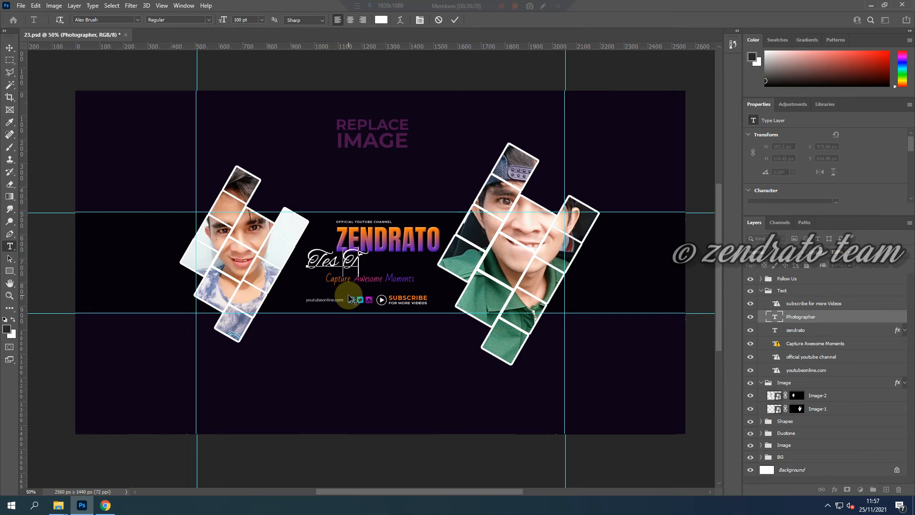
text( Banner)
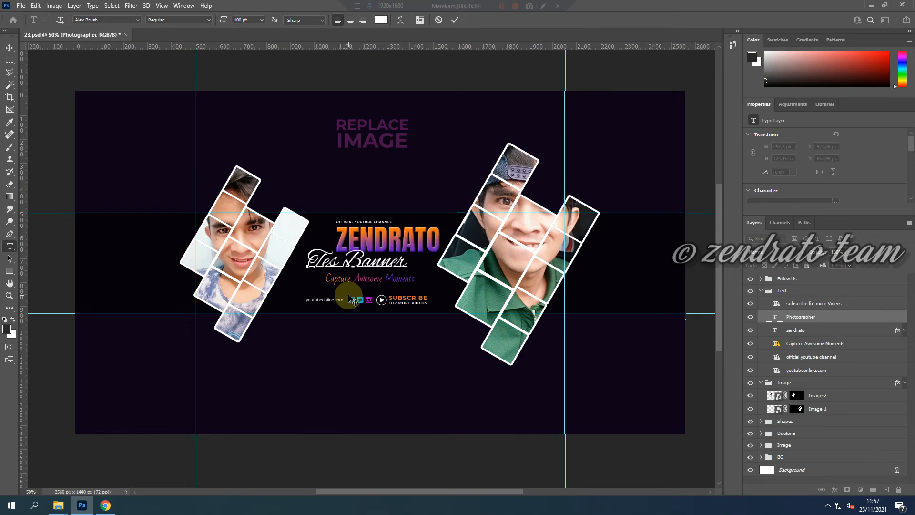
text( YT)
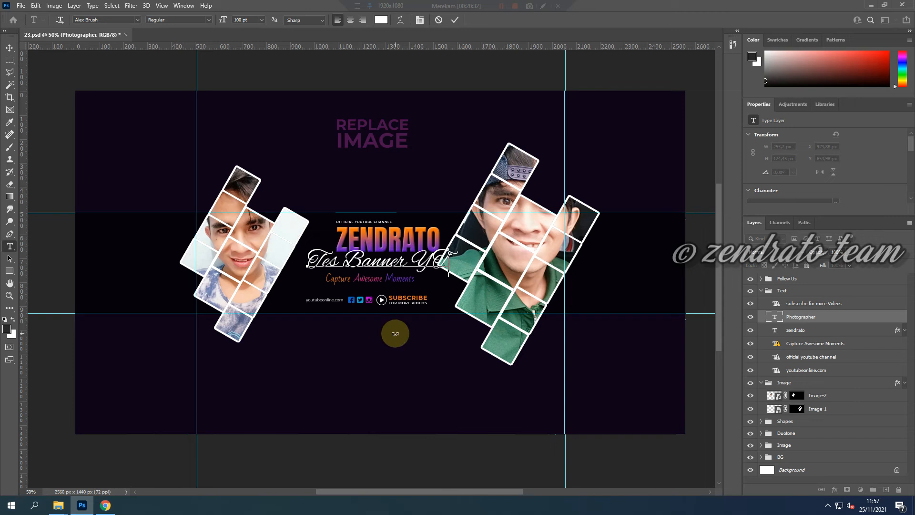
key(ctrl+a)
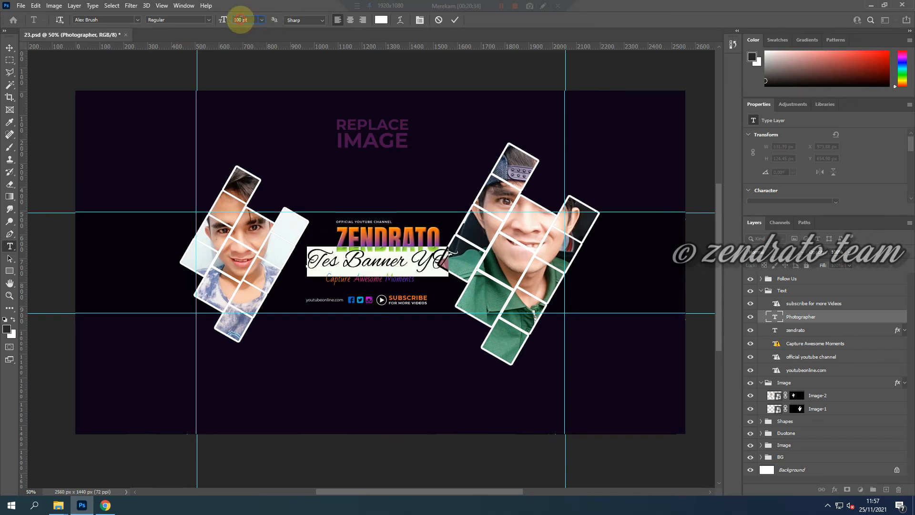
text(80)
key(Return)
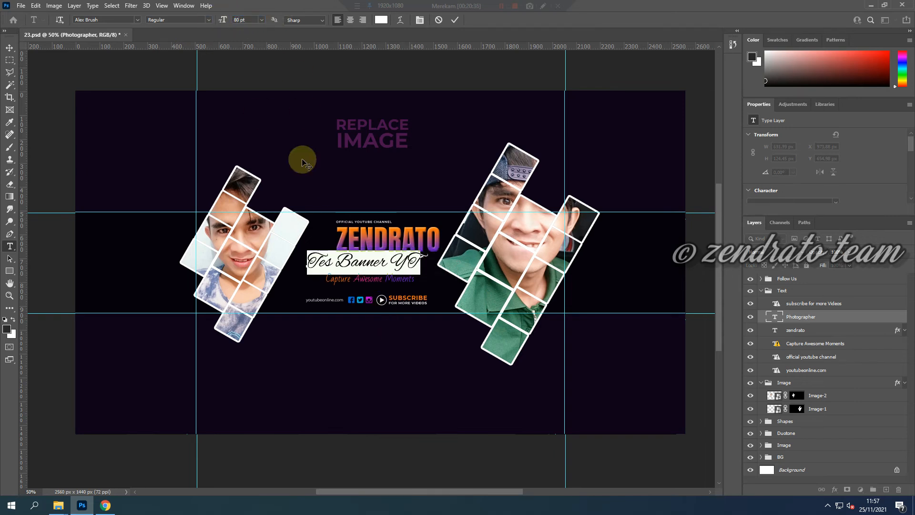
click(453, 21)
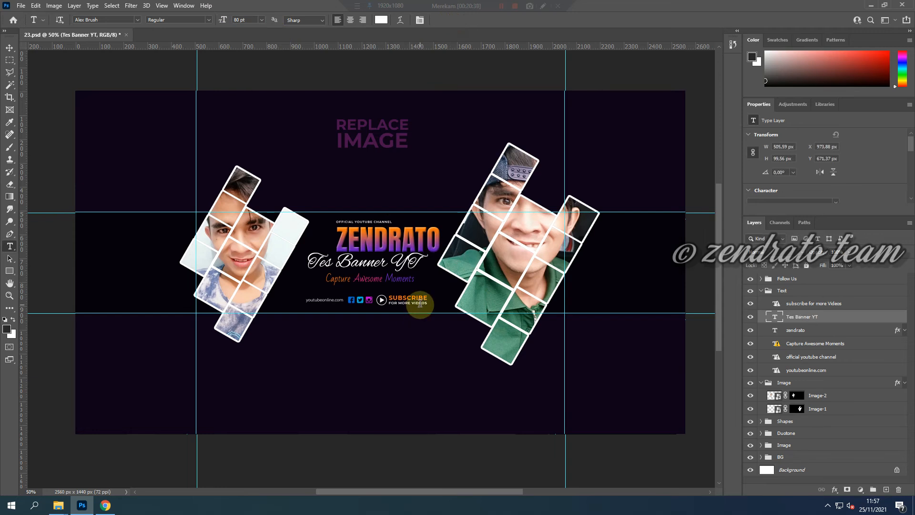
Step: Nudge the "Tes Banner YT" text 6 px down and 14 px to the right beneath the ZENDRATO title
key(v)
key(Down)
key(Down)
key(Down)
key(Down)
key(Down)
key(Down)
key(Right)
key(Right)
key(Right)
key(Right)
key(Right)
key(Right)
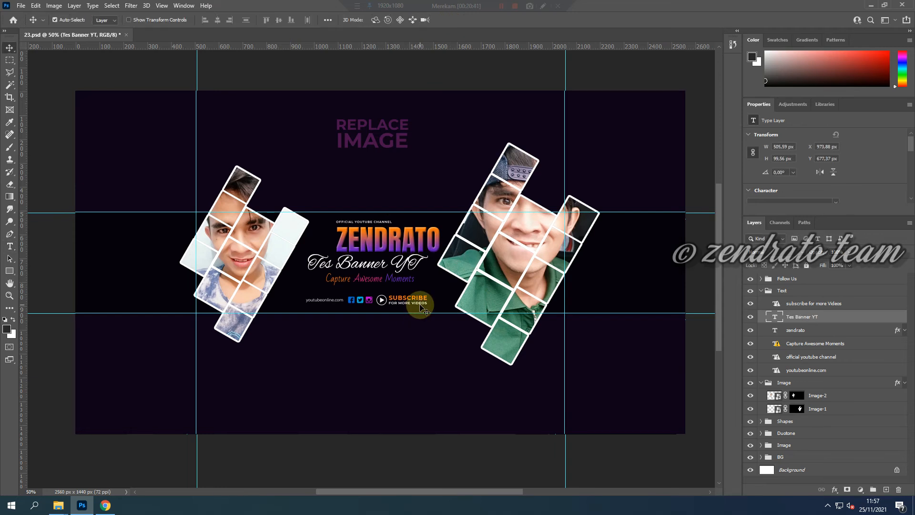
key(Right)
key(Right)
key(Right)
key(Right)
key(Right)
key(Right)
key(Right)
key(Right)
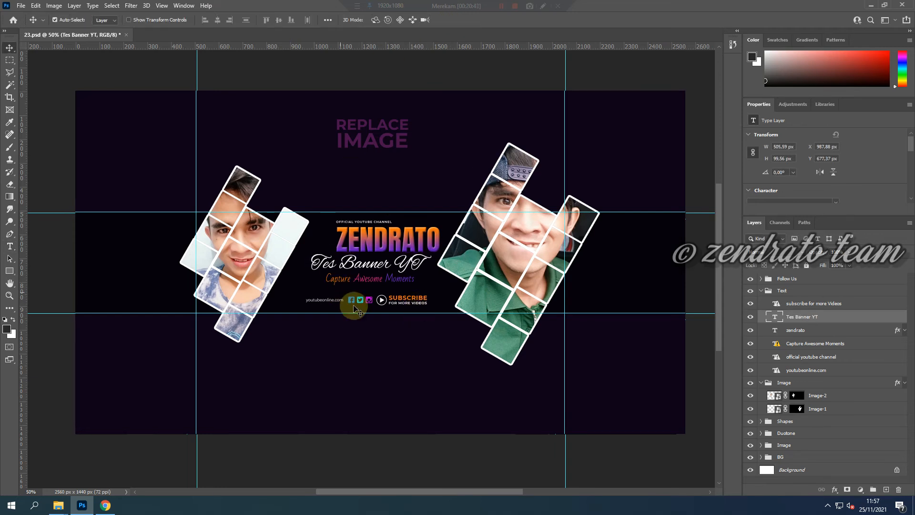
Step: Open the "Capture Awesome Moments" text for editing and replace its missing font with the default
key(t)
click(363, 280)
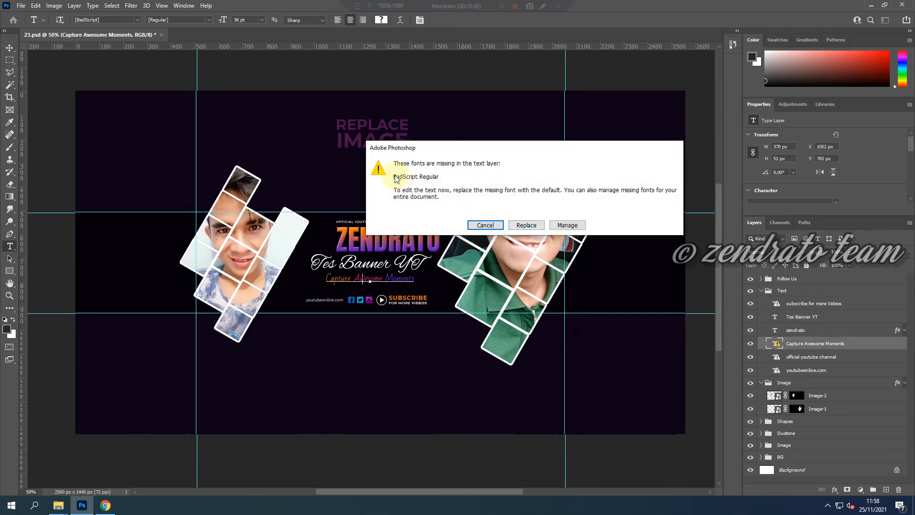
click(522, 227)
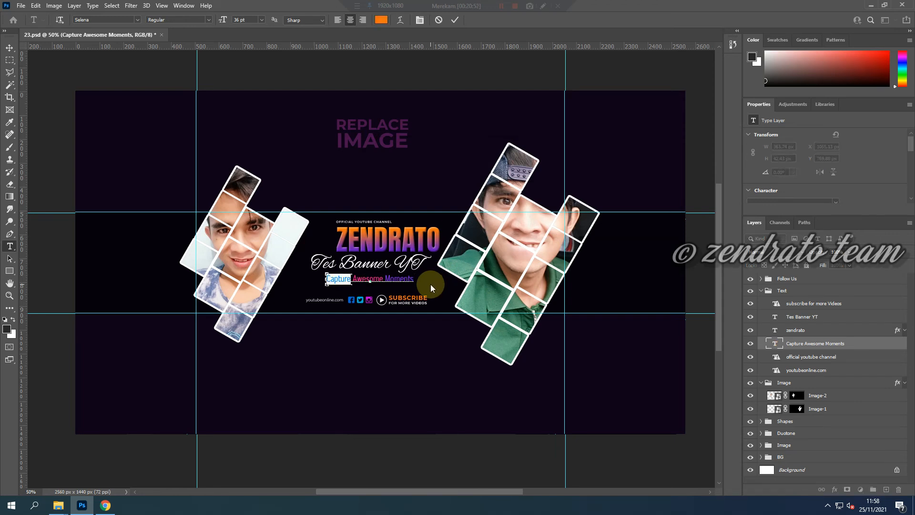
Step: Replace the tagline word by word with "Silahkan Anda Request", keeping the separate colour of each word
text(Silahk)
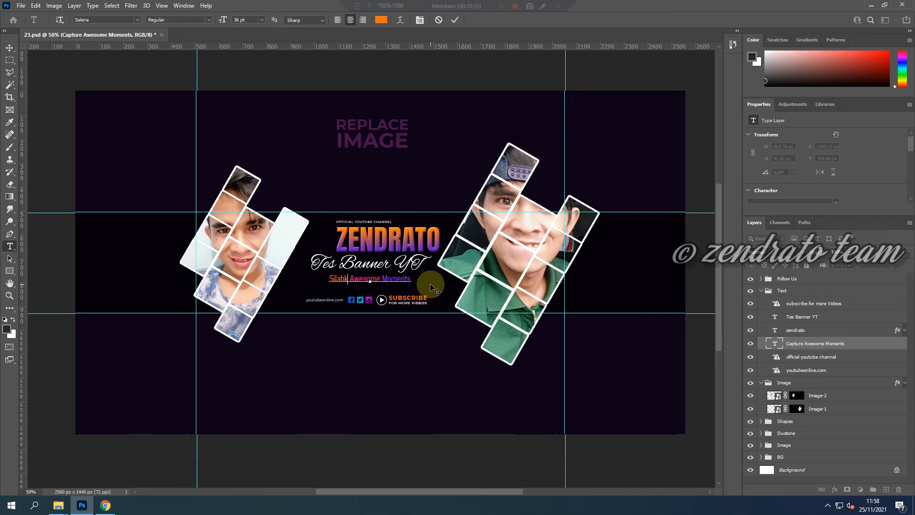
key(shift+Right)
key(shift+Right)
key(shift+Right)
key(Right)
key(shift+Right)
key(shift+Right)
key(shift+Right)
key(shift+Right)
key(shift+Right)
key(shift+Right)
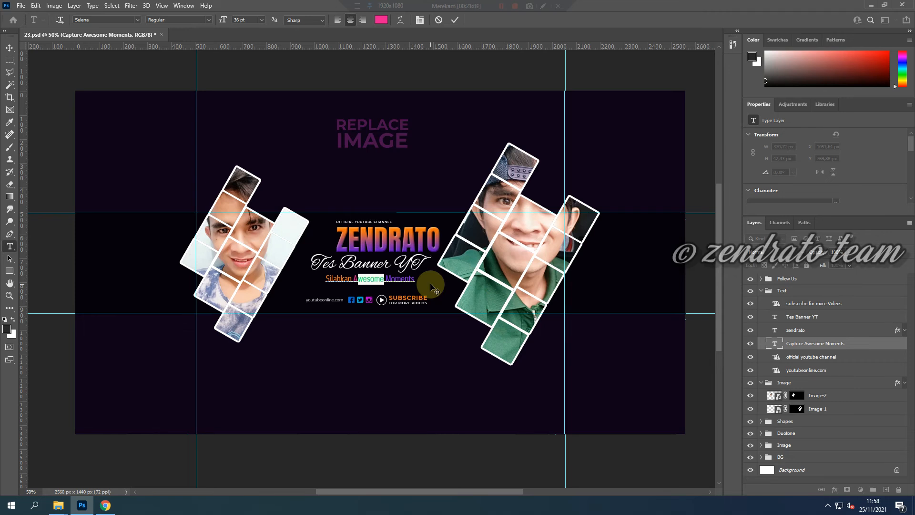
text(nda M)
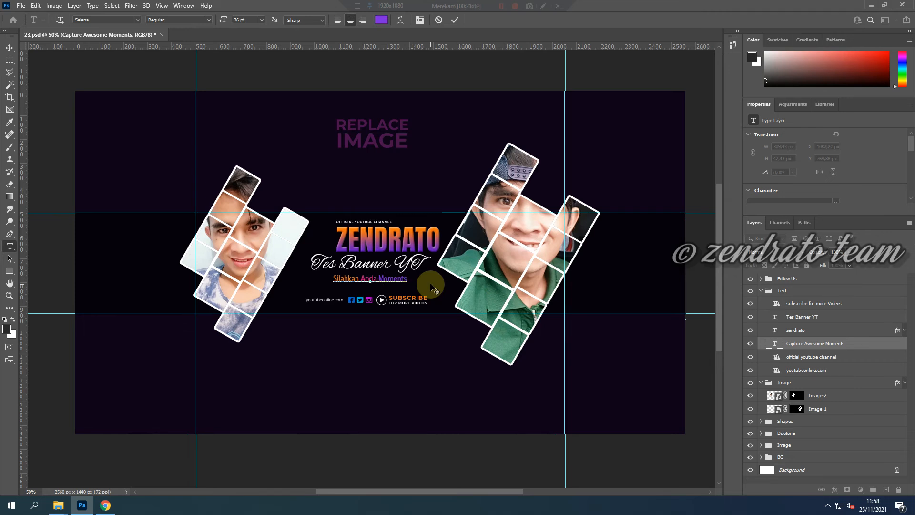
text(R)
key(shift+Right)
key(shift+Right)
key(shift+Right)
key(shift+Right)
key(shift+Right)
key(shift+Right)
text(e)
click(454, 19)
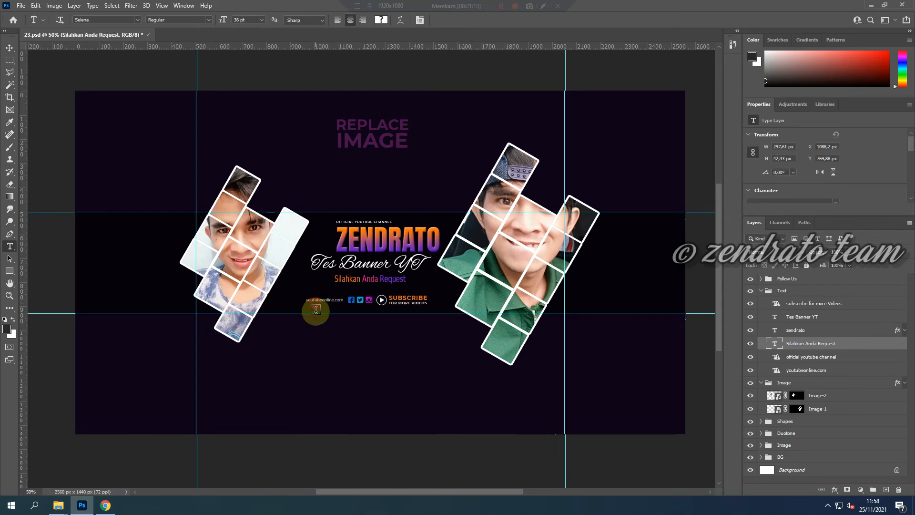
Step: Add a new text layer over the youtubeonline.com line, clear its placeholder text, and move the empty text above that line
click(338, 384)
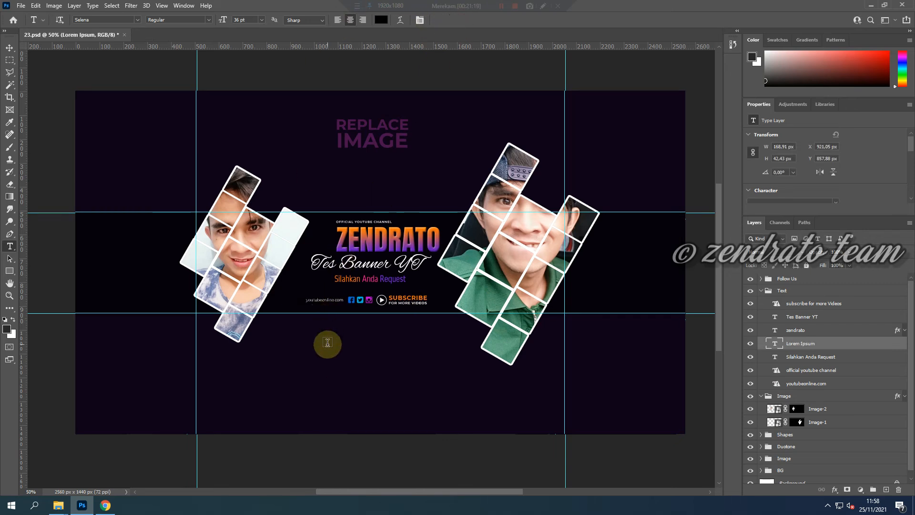
key(z)
click(303, 295)
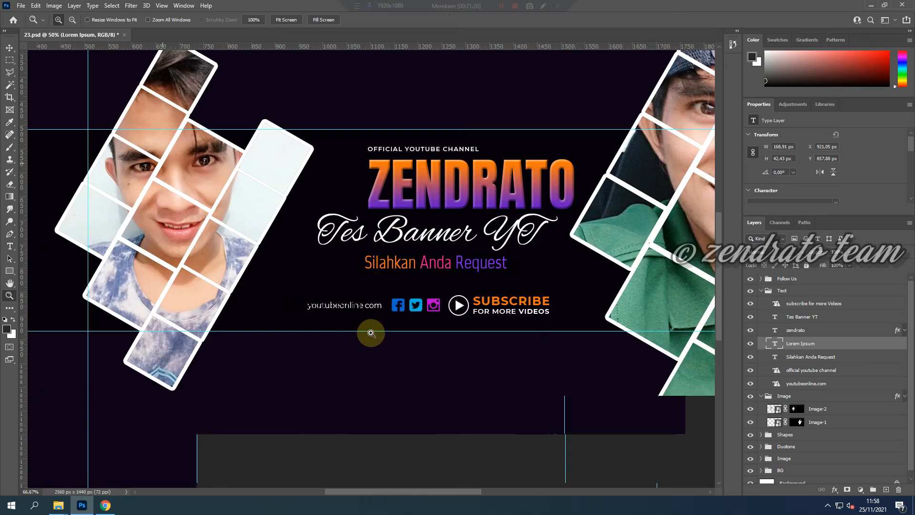
click(373, 329)
click(373, 329)
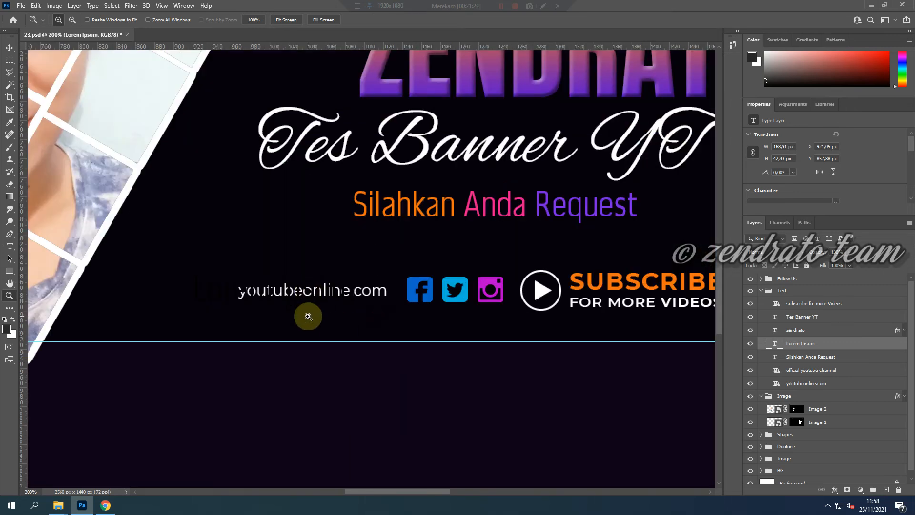
key(t)
click(322, 345)
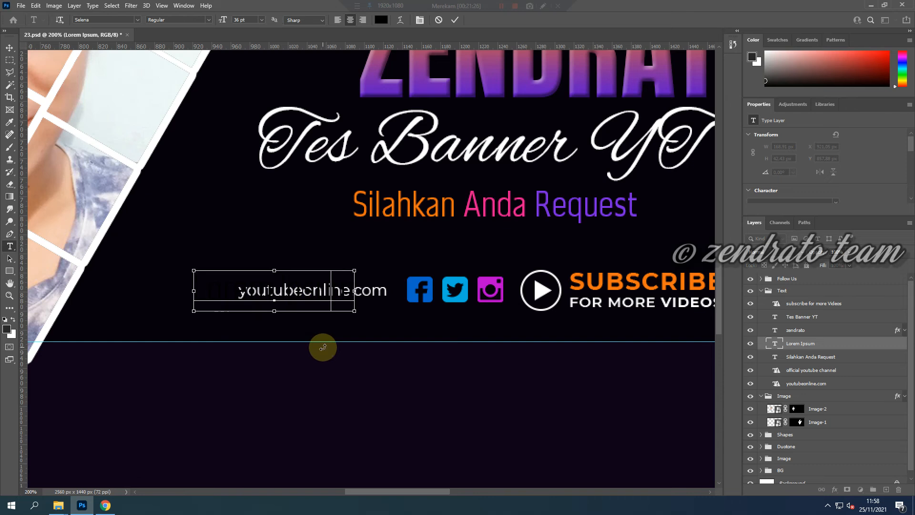
key(ctrl+a)
key(BackSpace)
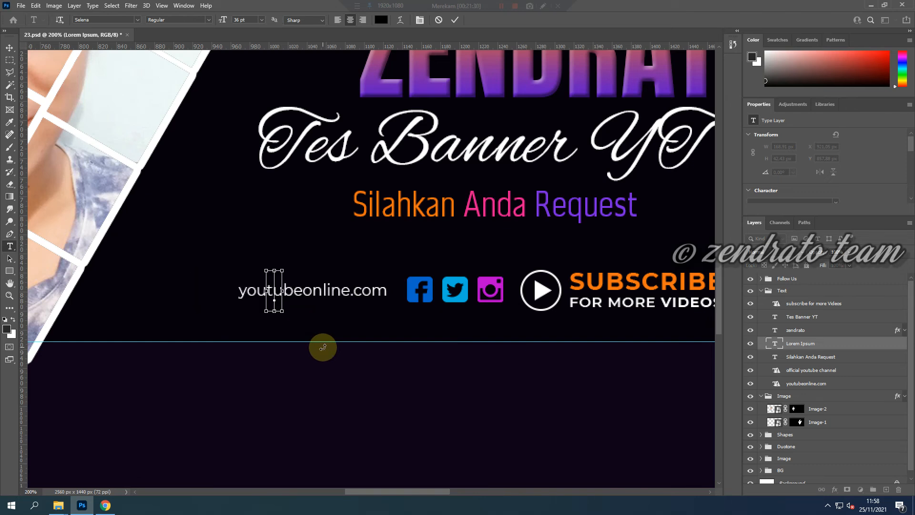
drag(309, 332, 307, 265)
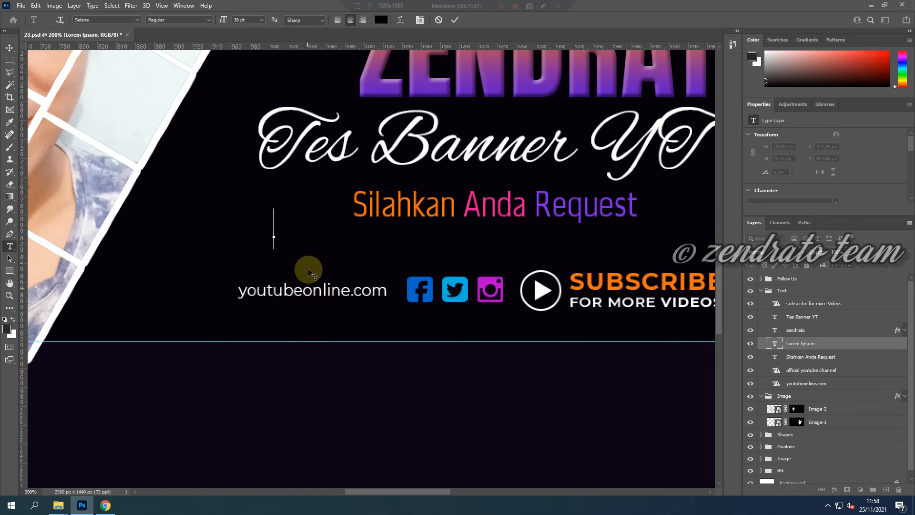
click(380, 20)
click(596, 153)
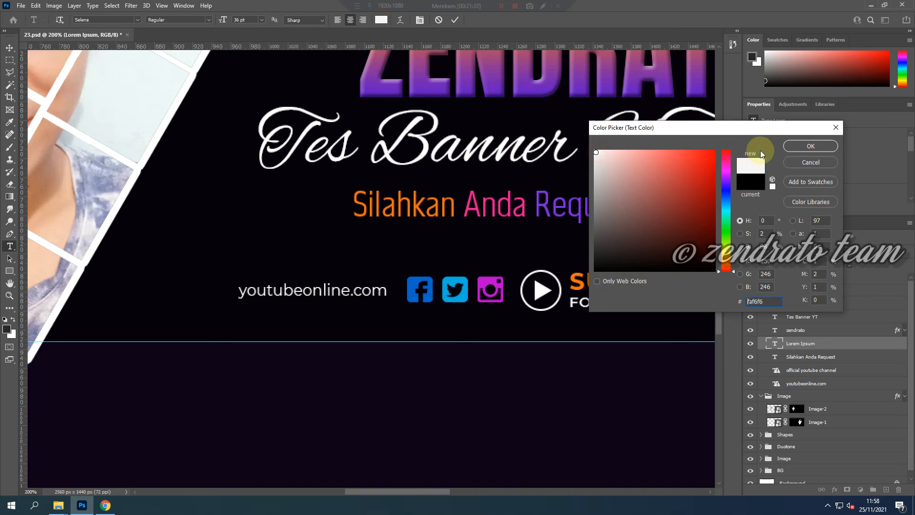
click(789, 149)
text(www.)
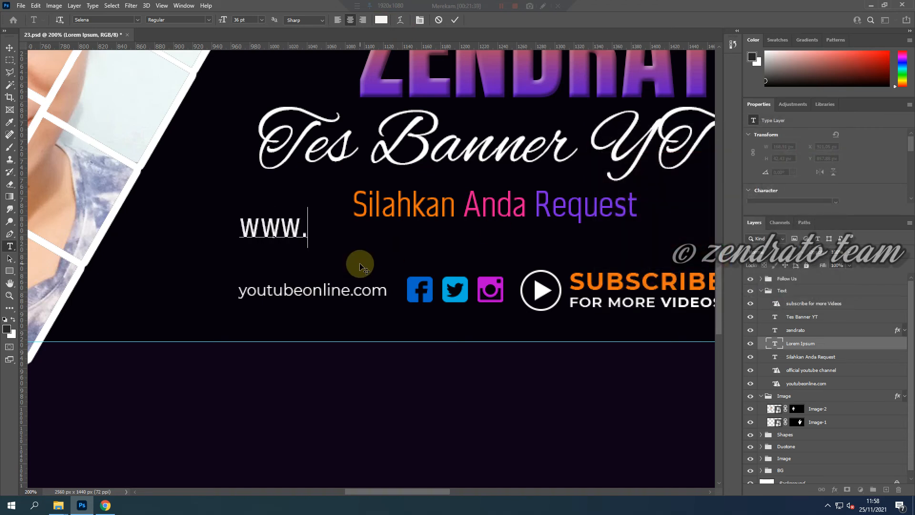
text(Silalahi.my.id)
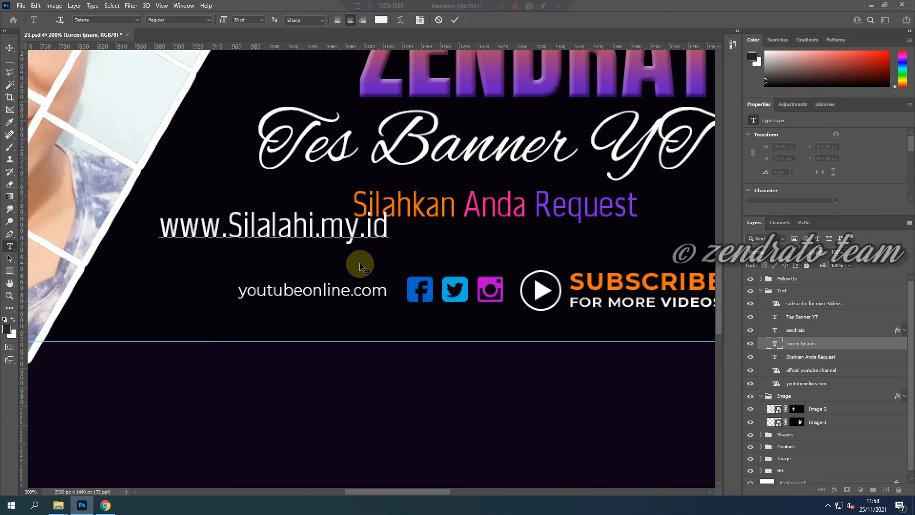
drag(347, 266, 364, 351)
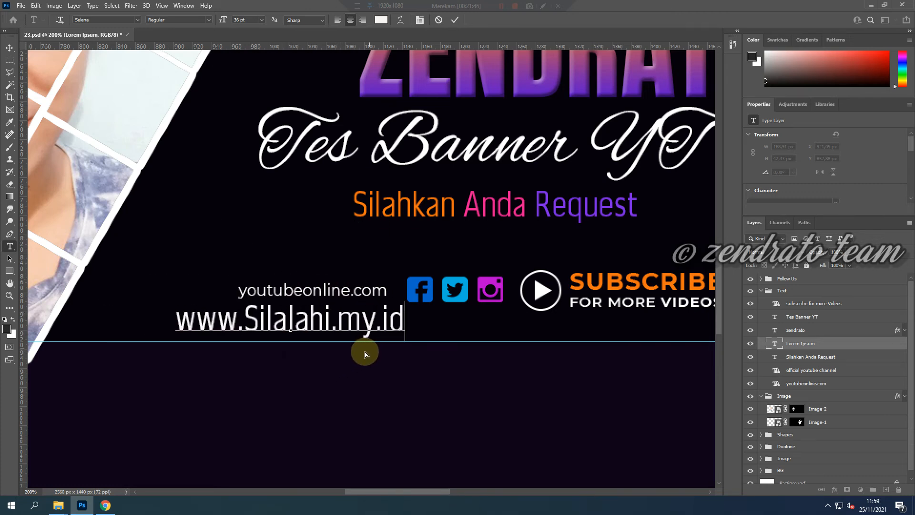
double_click(372, 325)
click(238, 20)
text(20)
key(Return)
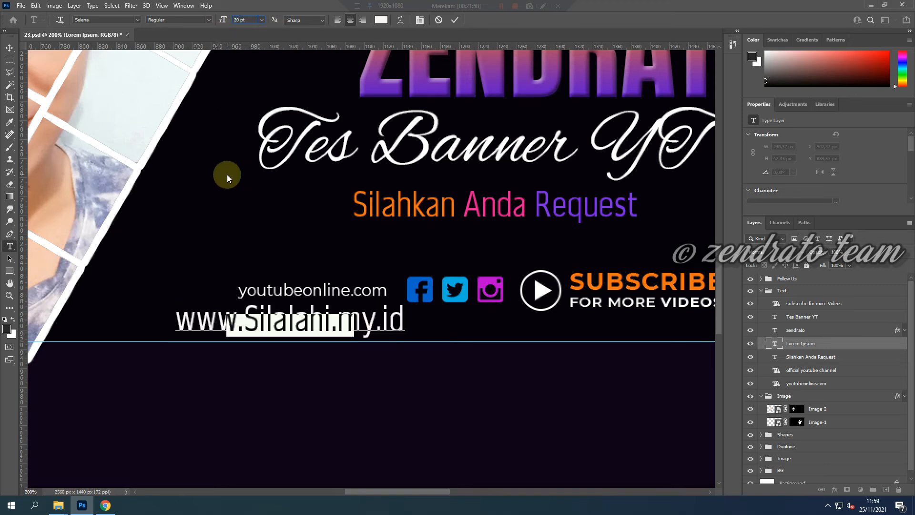
click(455, 20)
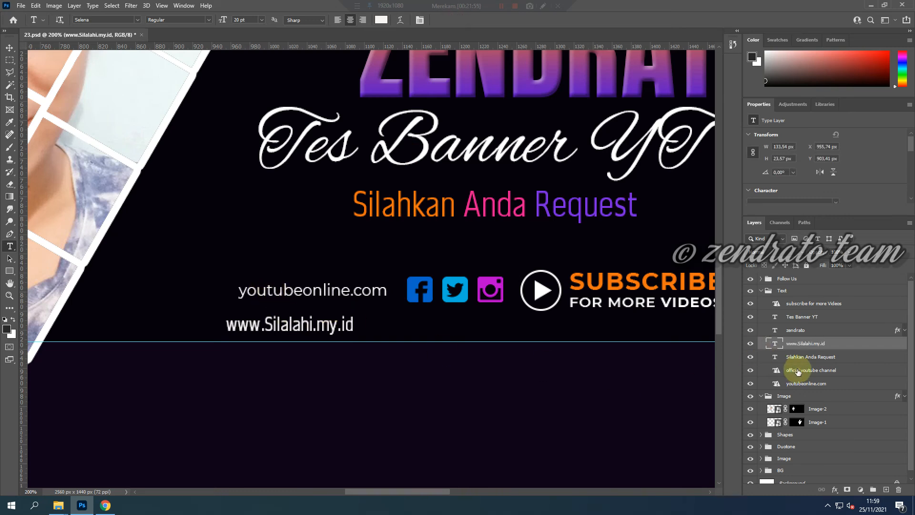
click(750, 383)
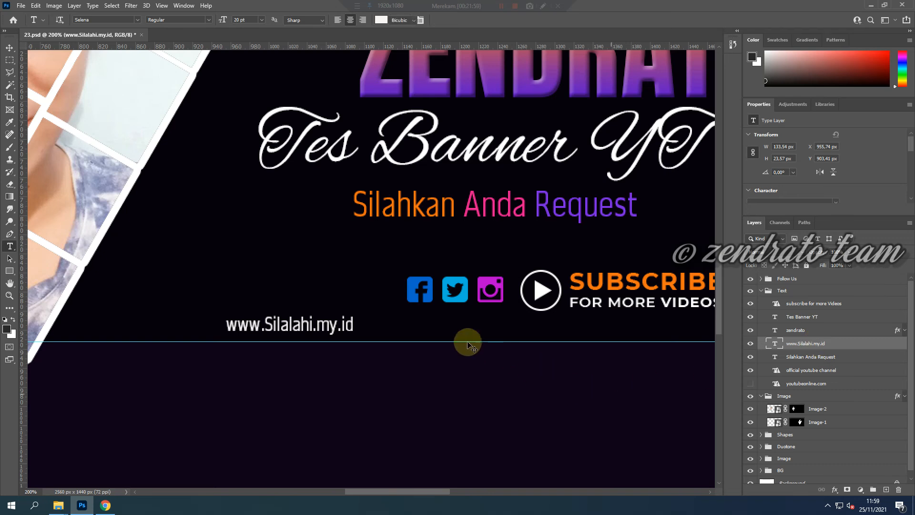
drag(337, 316, 345, 294)
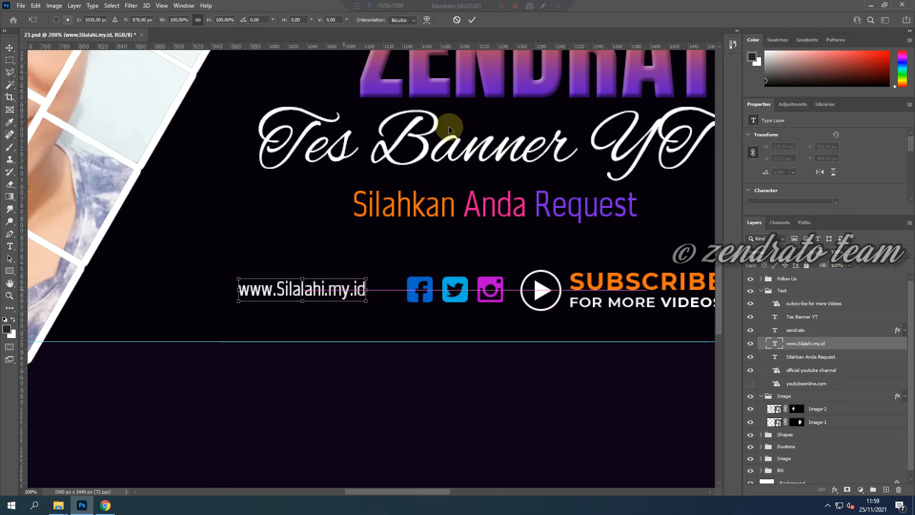
click(471, 20)
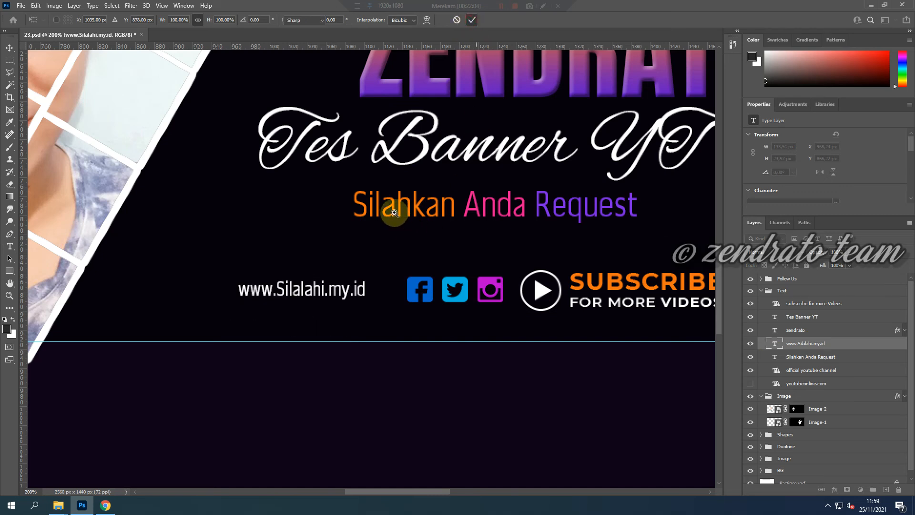
Step: Start saving a copy of the finished banner and choose JPEG as its file format
key(z)
alt+click(378, 201)
alt+click(378, 200)
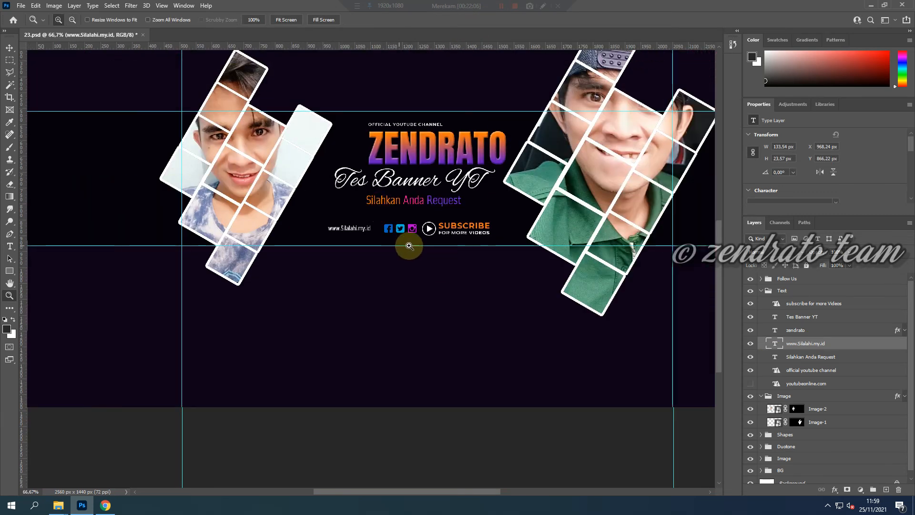
alt+click(450, 267)
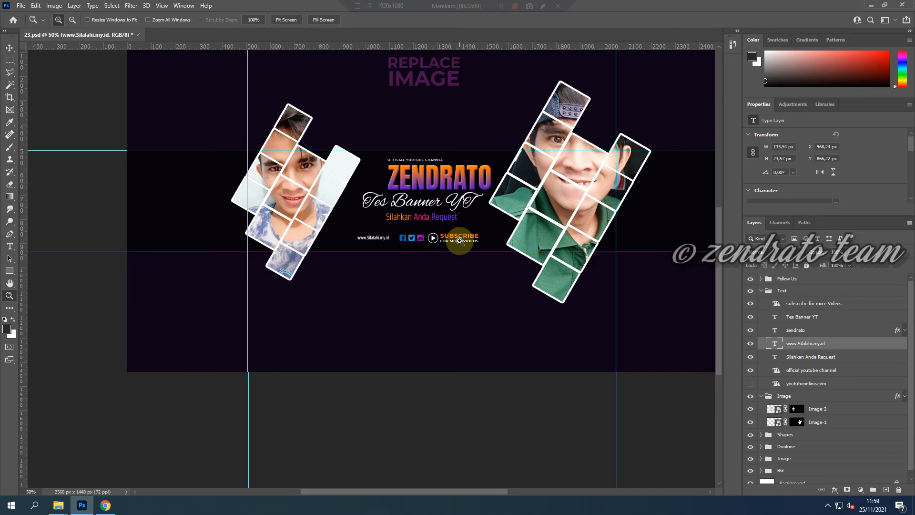
alt+click(439, 244)
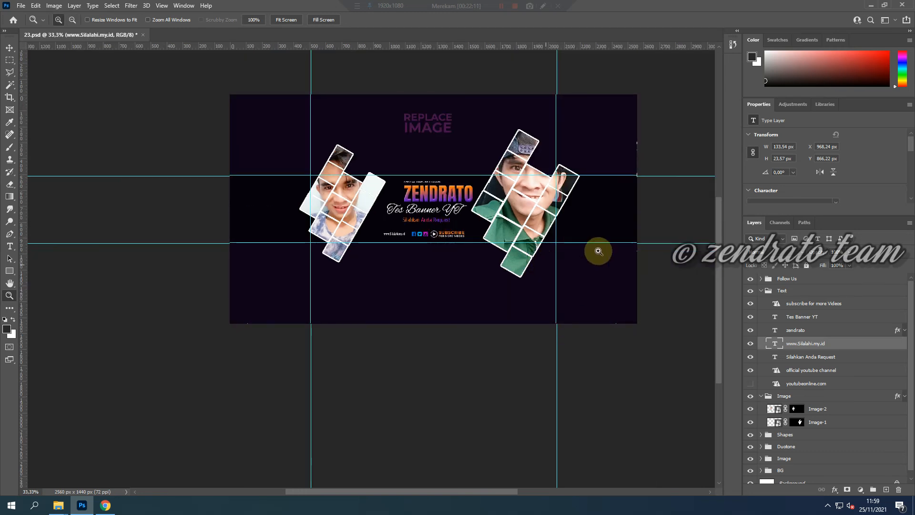
key(ctrl+shift+s)
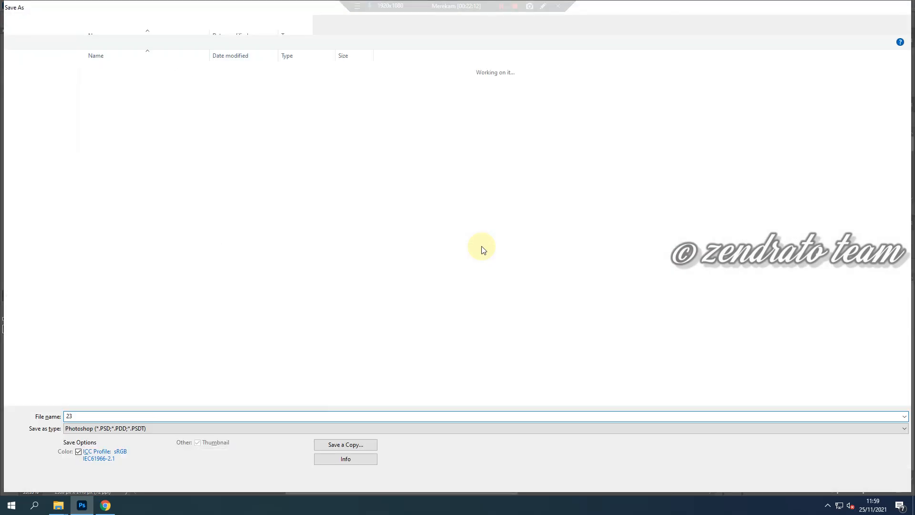
key(Escape)
key(alt+ctrl+s)
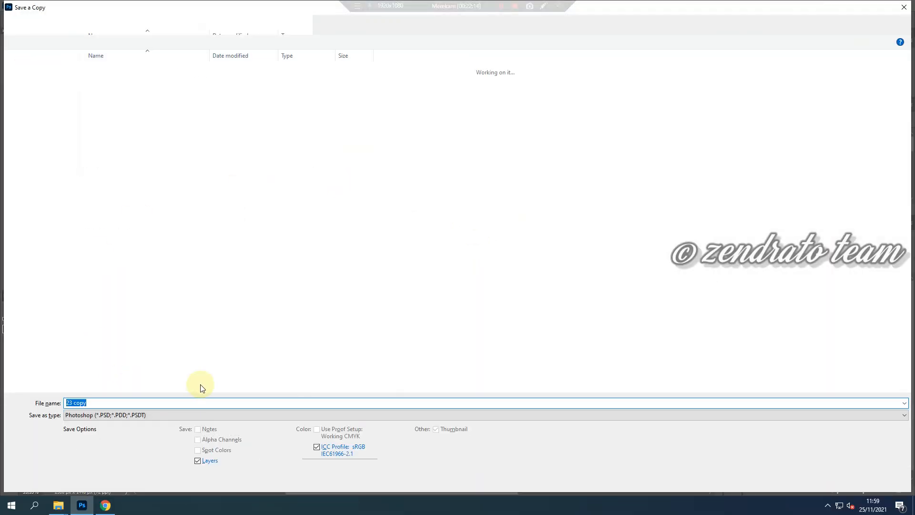
click(194, 414)
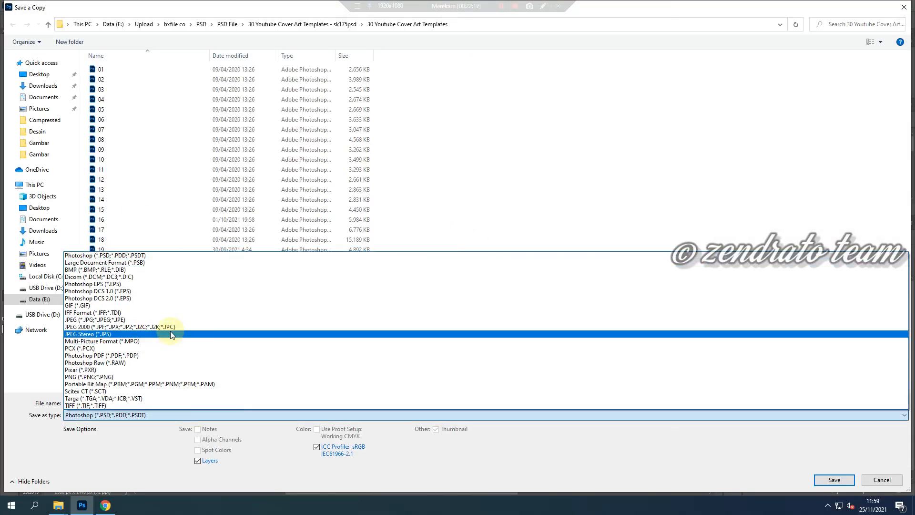
click(158, 320)
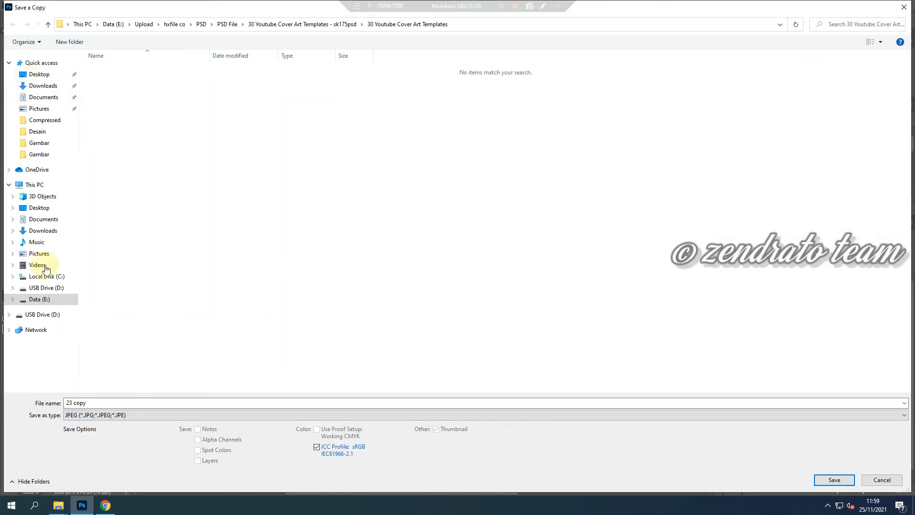
Step: Save the JPEG copy as "Tes Banner zendrato TEAM" in the Proyek > Youtube folder on the Data (E:) drive and accept the export options
click(38, 133)
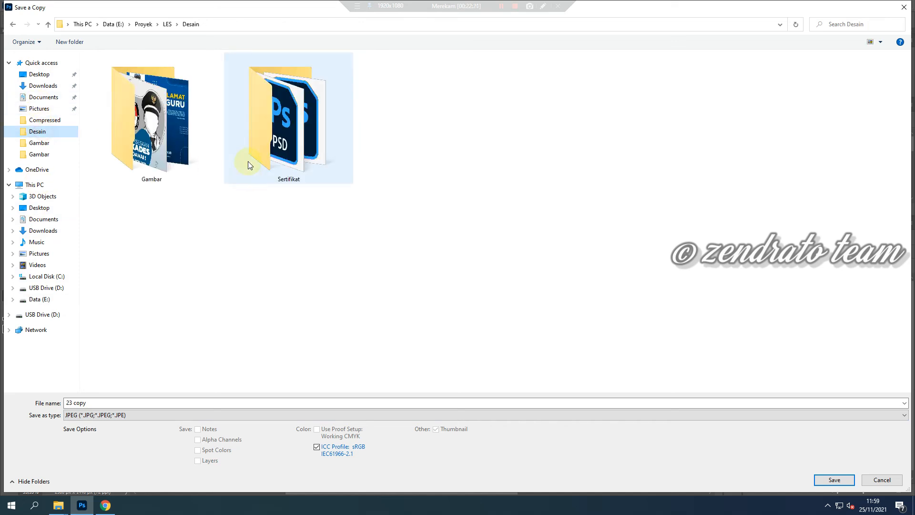
click(168, 25)
click(144, 25)
click(112, 118)
click(114, 404)
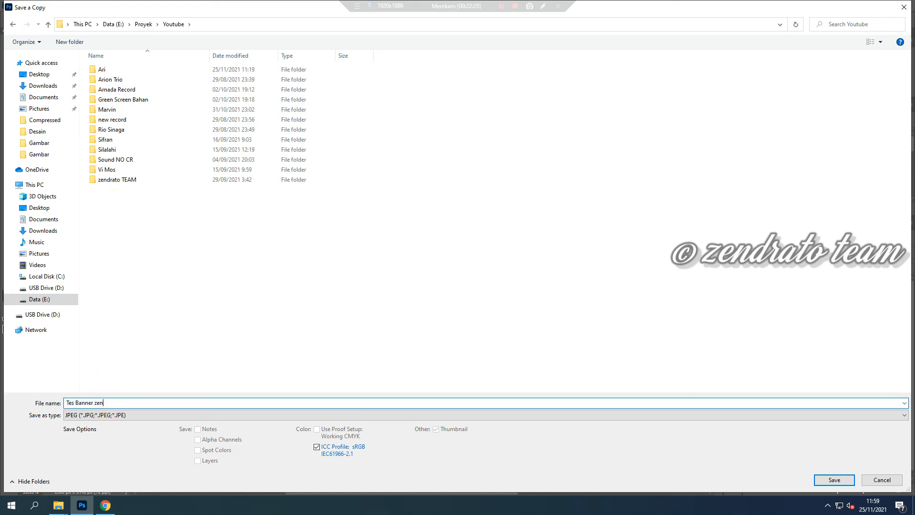
key(Return)
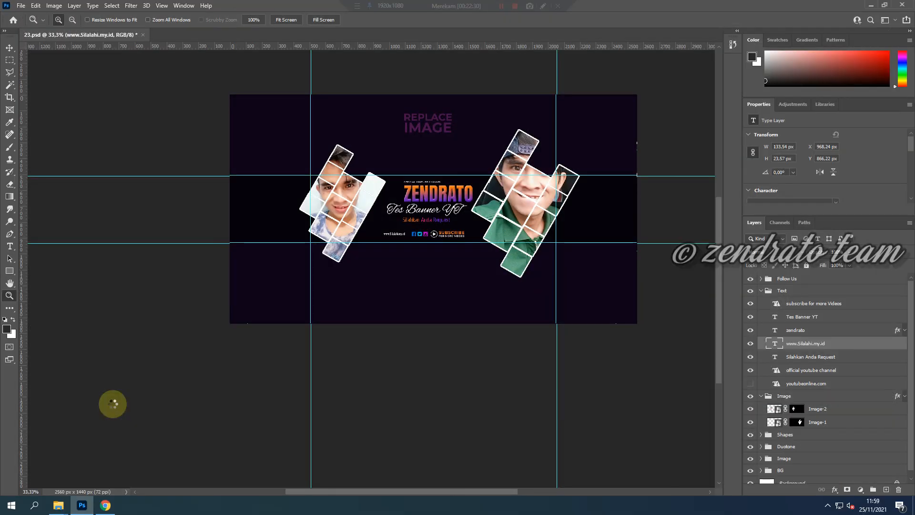
click(516, 125)
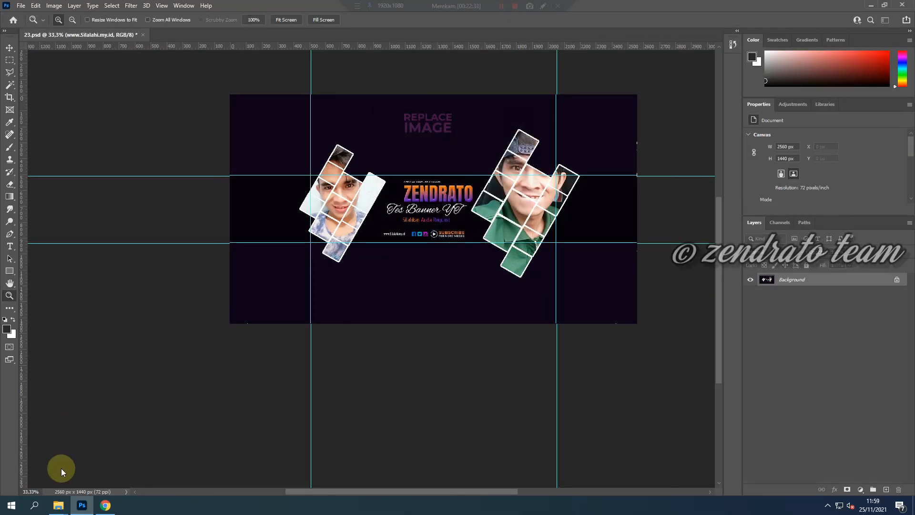
Step: Switch to Chrome, close the two Anton font tabs, and open the banner image settings from the zendrato Channel page
click(105, 504)
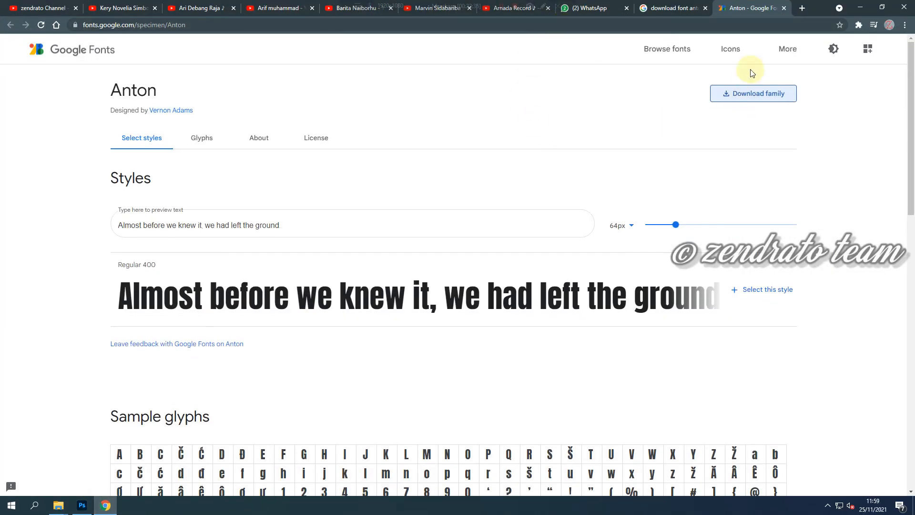
click(784, 8)
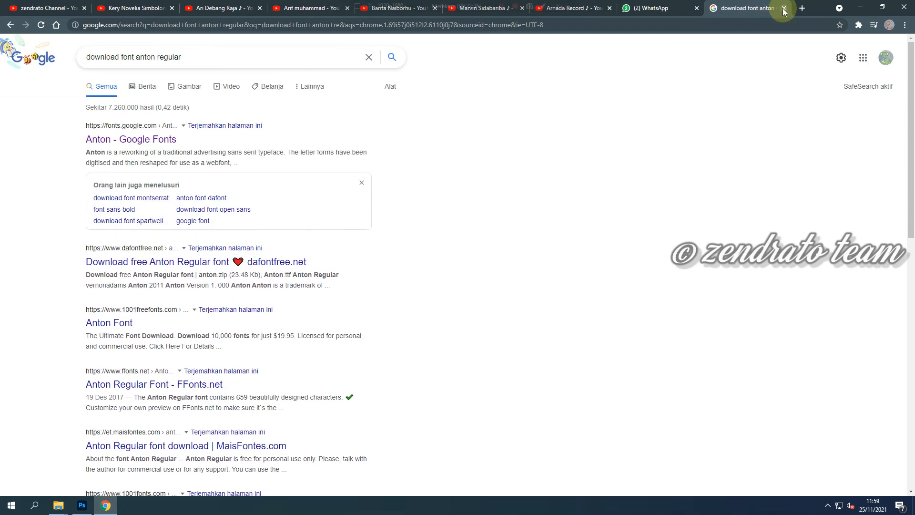
click(784, 8)
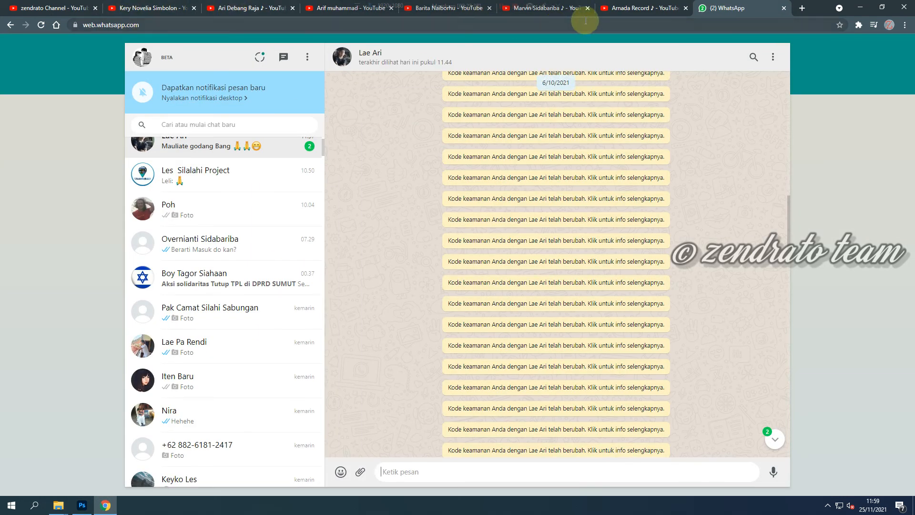
click(52, 8)
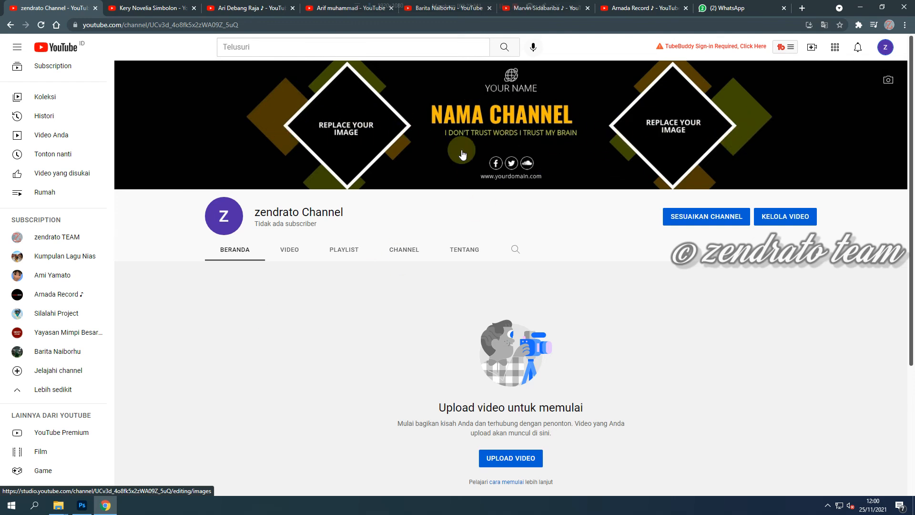
click(888, 78)
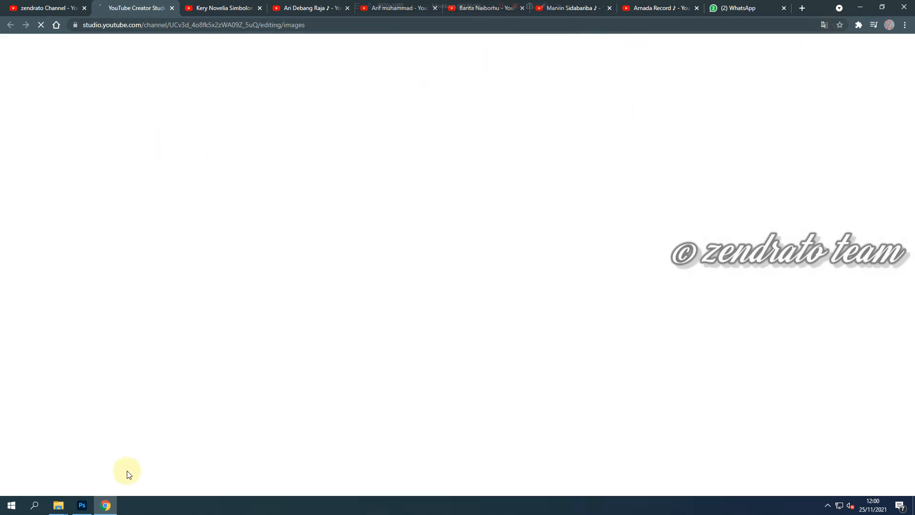
Step: Switch to Photoshop and outline in turn the central area inside the guides, the whole canvas, and the full-width band between the horizontal guides
click(84, 504)
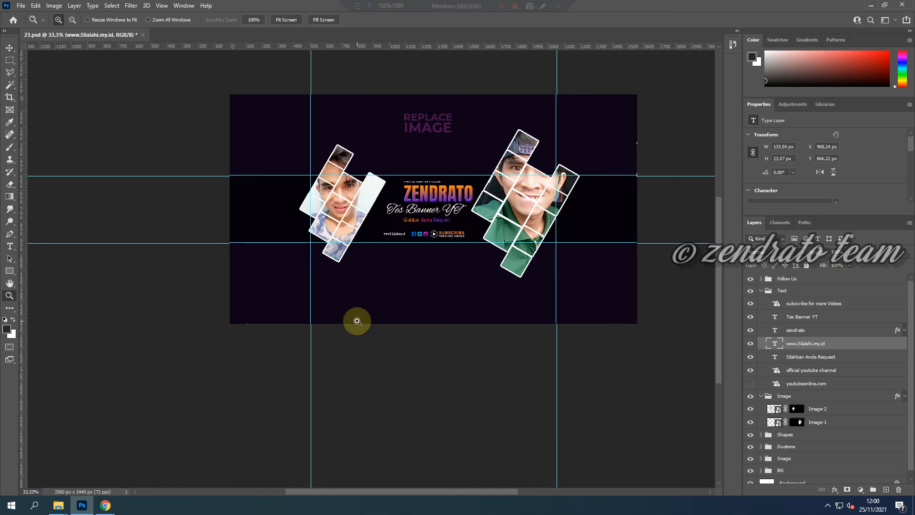
key(m)
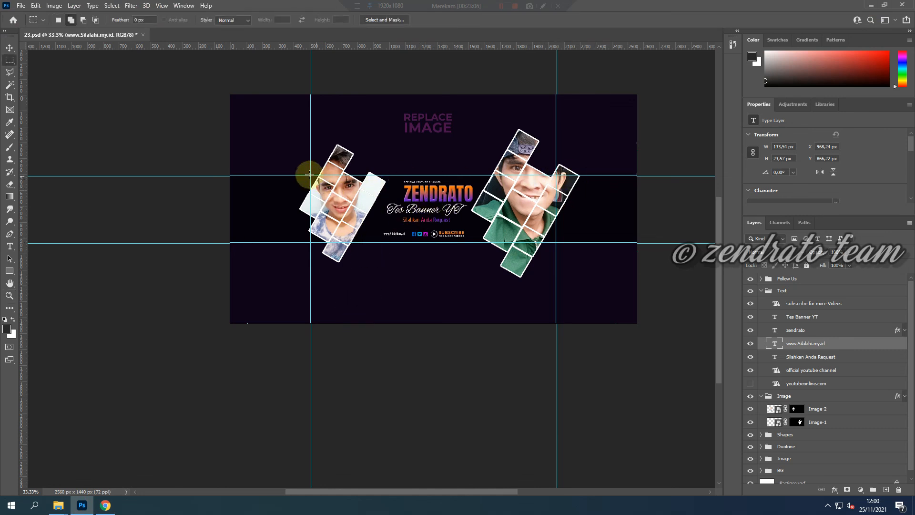
drag(310, 176, 556, 241)
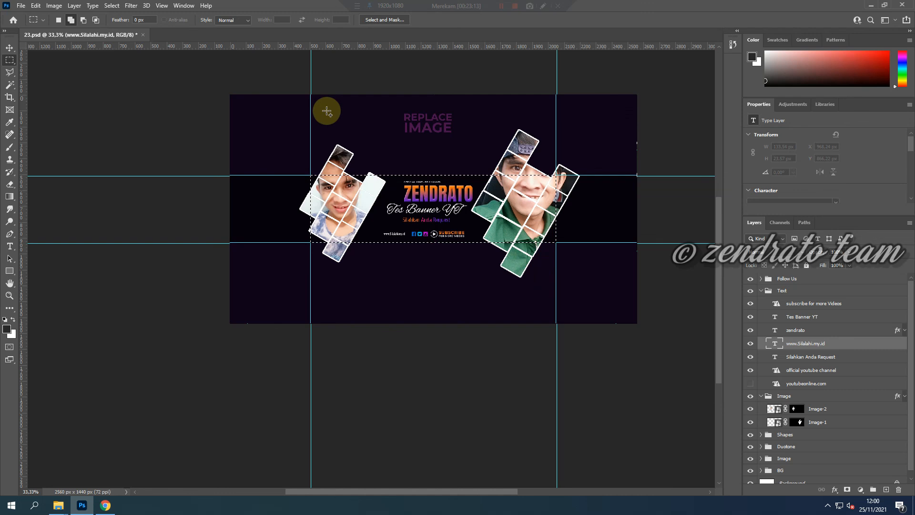
drag(230, 95, 640, 331)
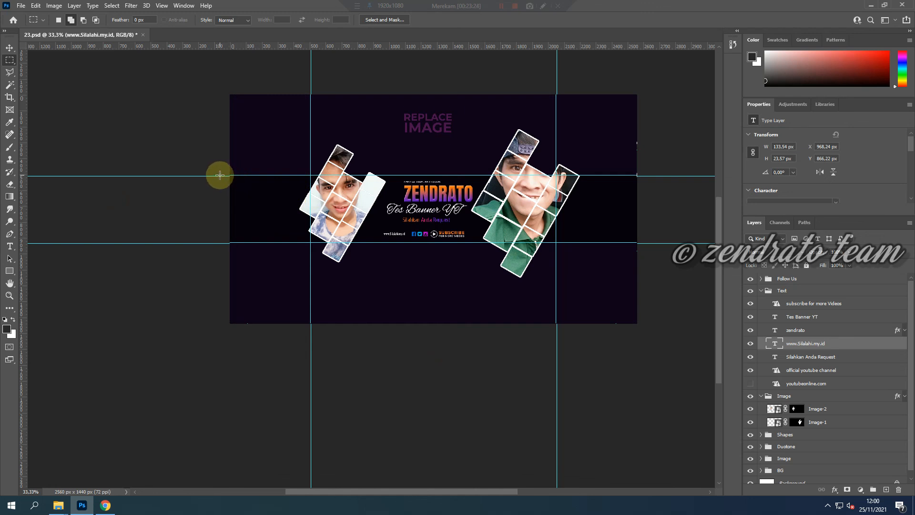
drag(226, 177, 638, 241)
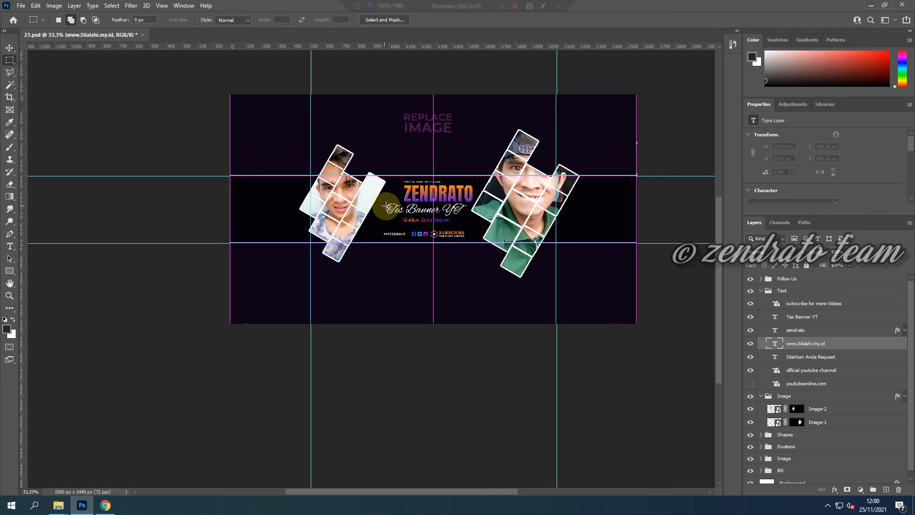
Step: Switch to Chrome, replace the channel's banner image with "Tes Banner zendrato TEAM" from the Youtube folder, and publish the change
key(alt+Tab)
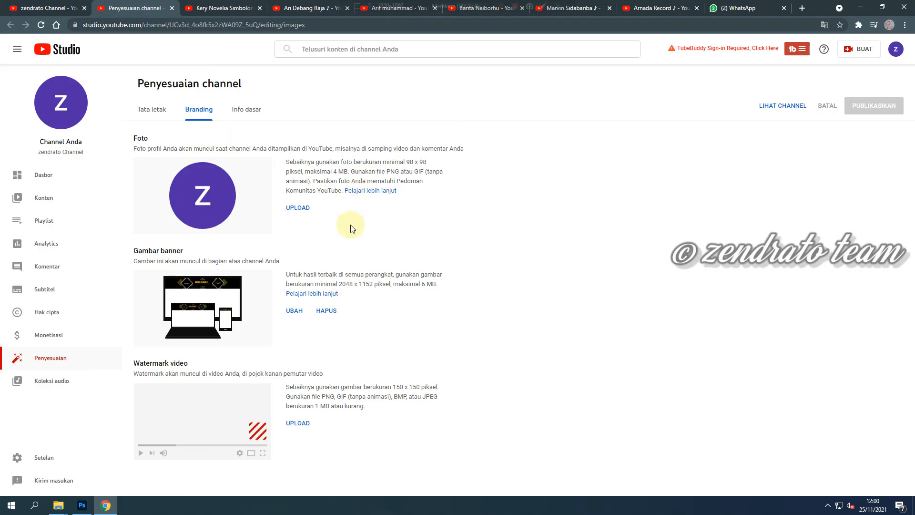
click(296, 311)
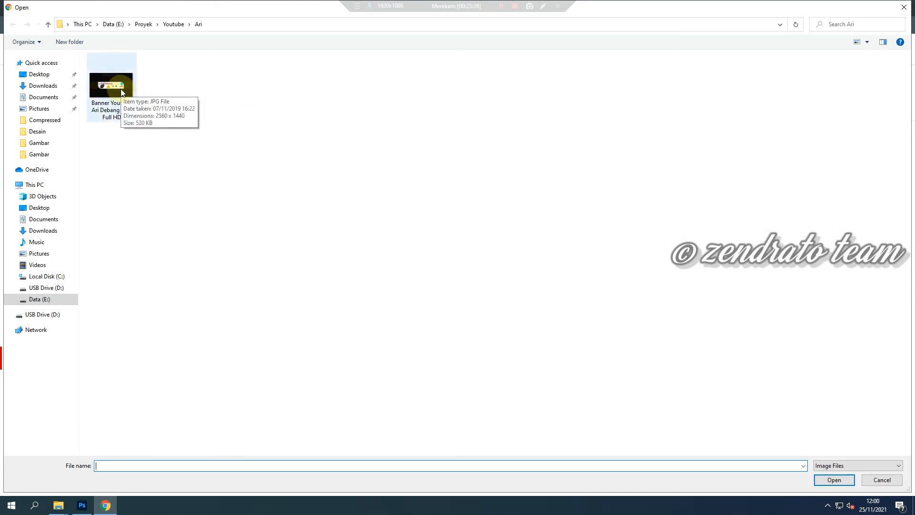
click(174, 24)
click(117, 192)
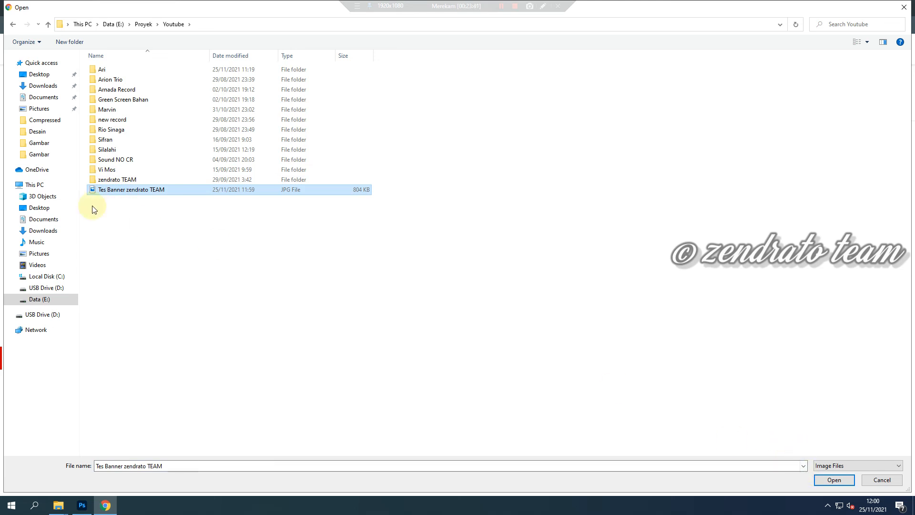
click(833, 481)
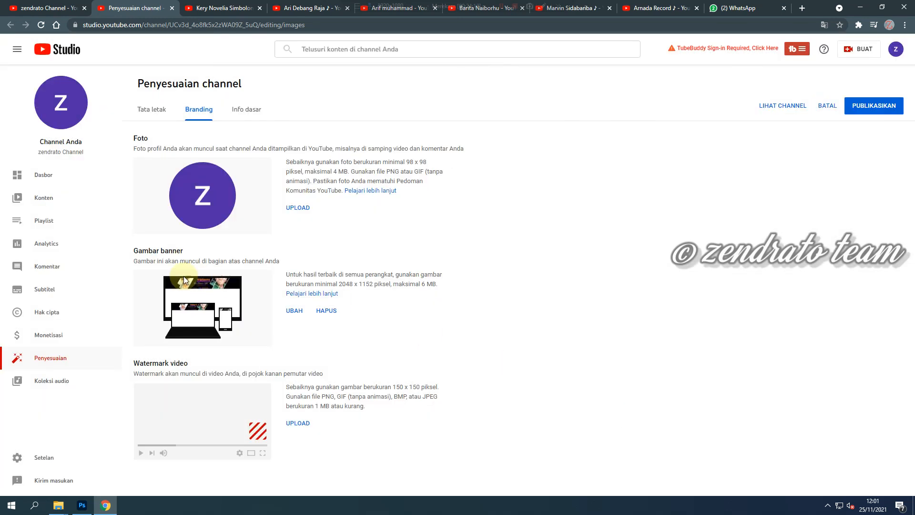
click(878, 104)
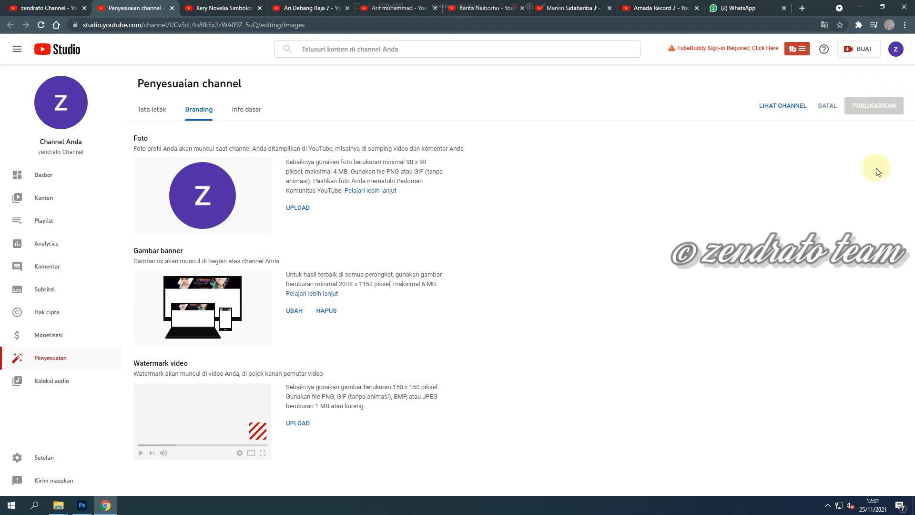
Step: Open the channel page from YouTube Studio and examine how the published banner is displayed
click(45, 8)
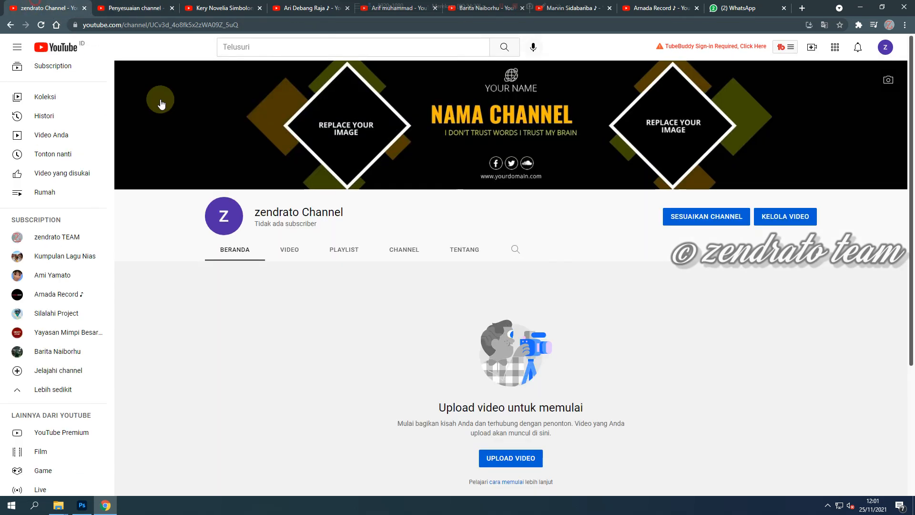
click(139, 8)
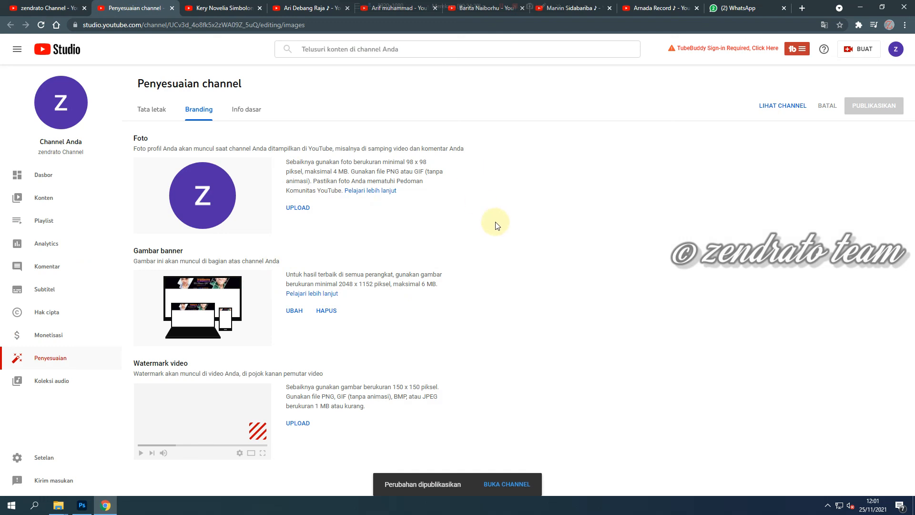
click(497, 487)
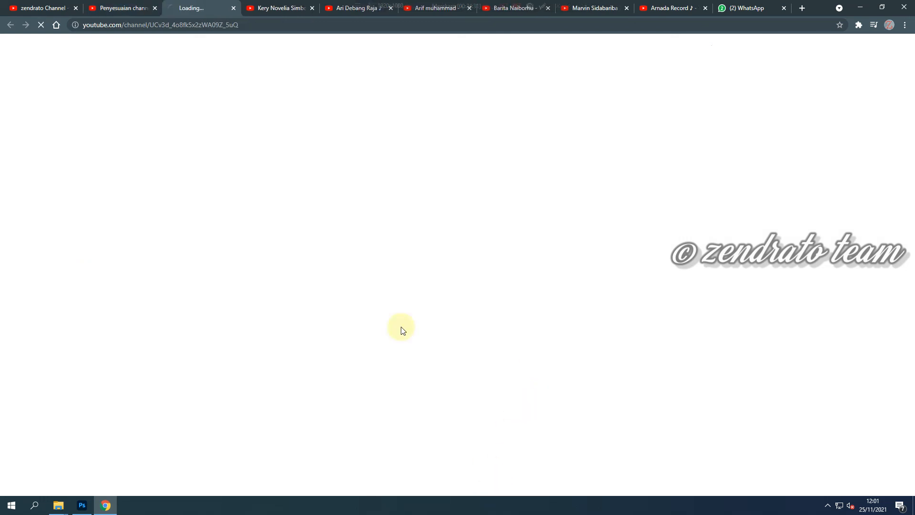
drag(196, 13, 134, 12)
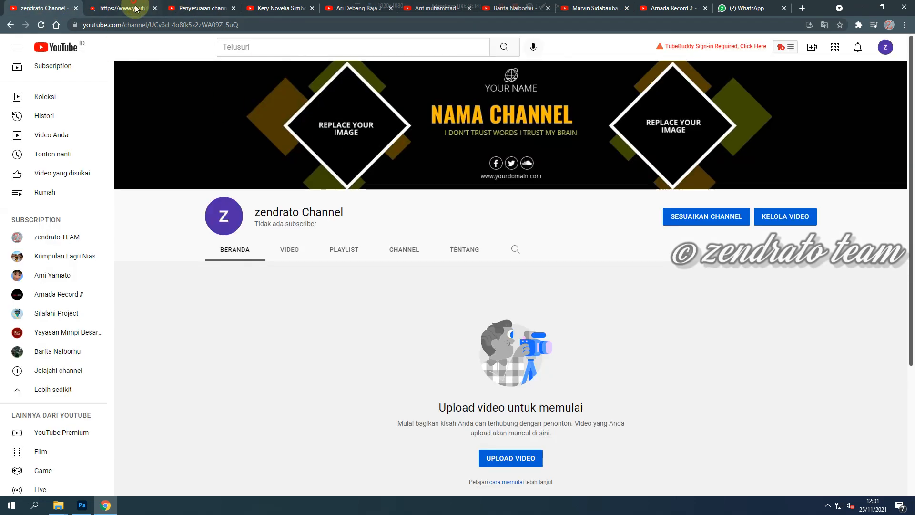
key(F5)
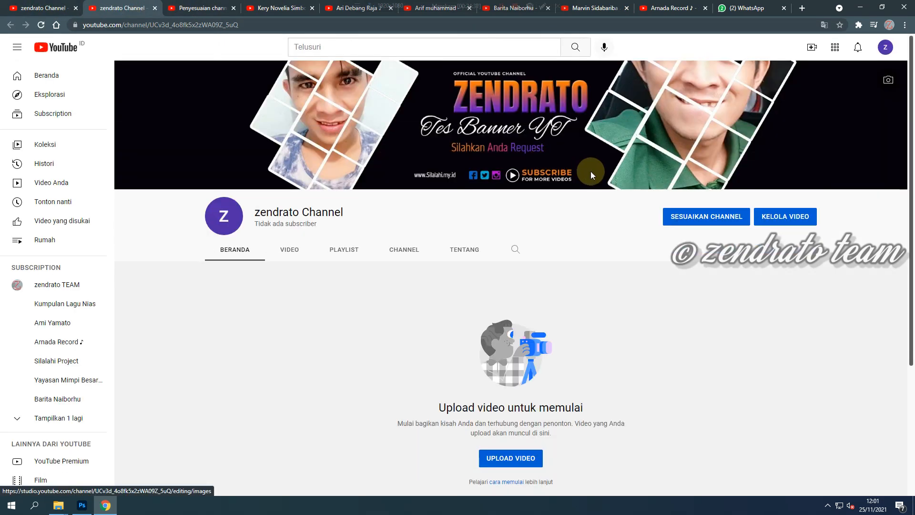